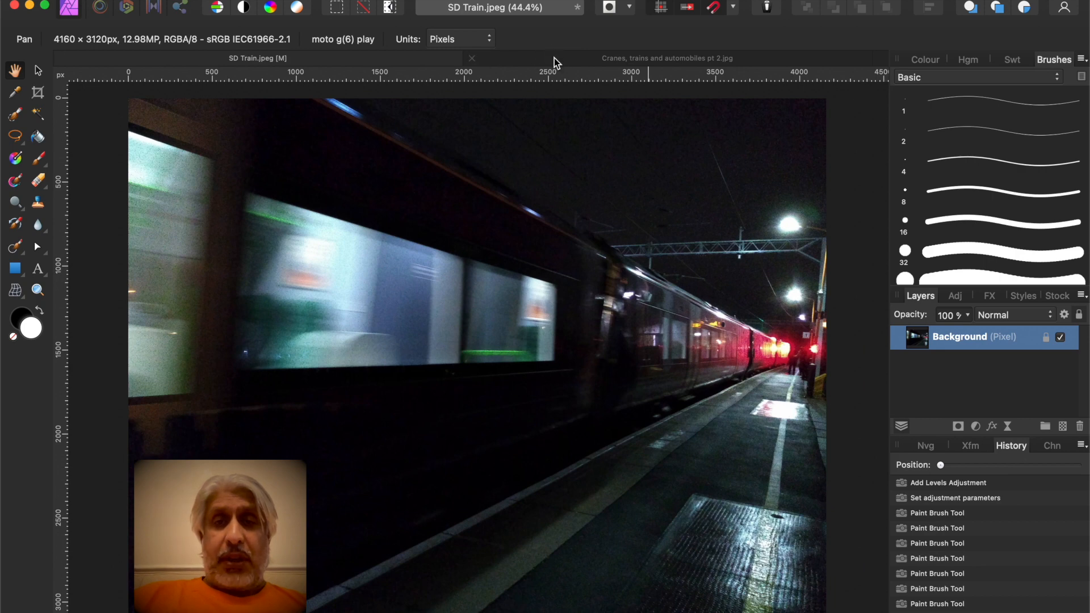
# Switch between the original train photo and the finished 'Cranes, trains and automobiles pt 2' image to compare them
pyautogui.click(554, 58)
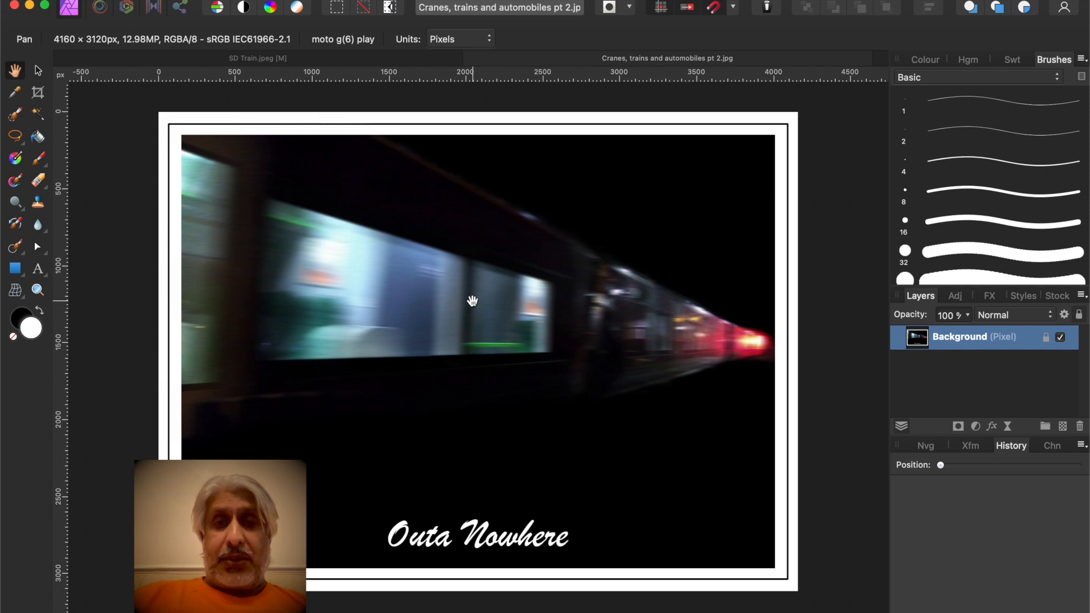
pyautogui.click(354, 59)
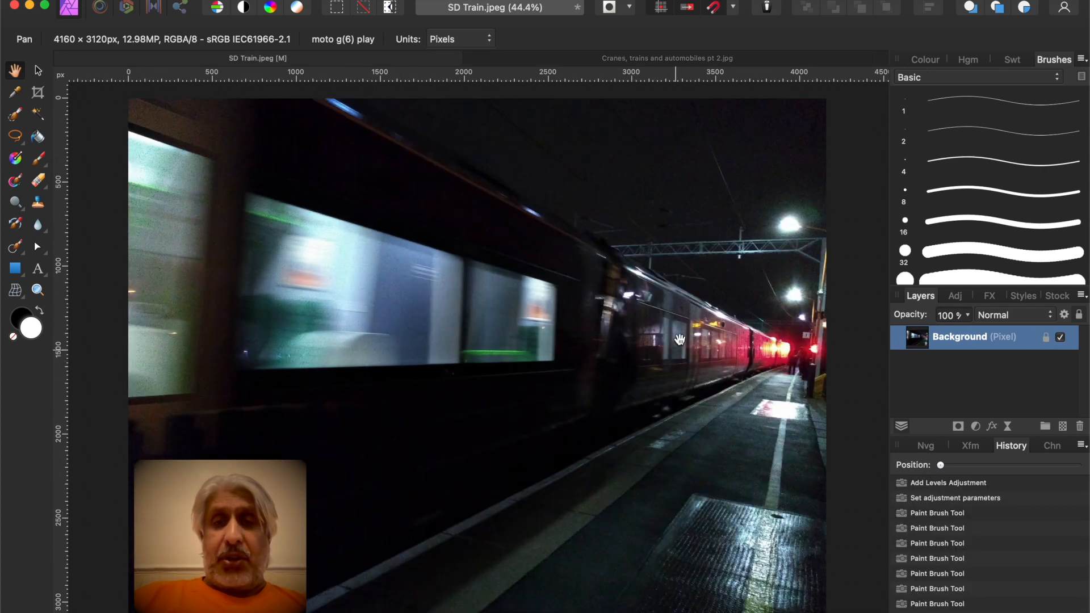
pyautogui.click(549, 58)
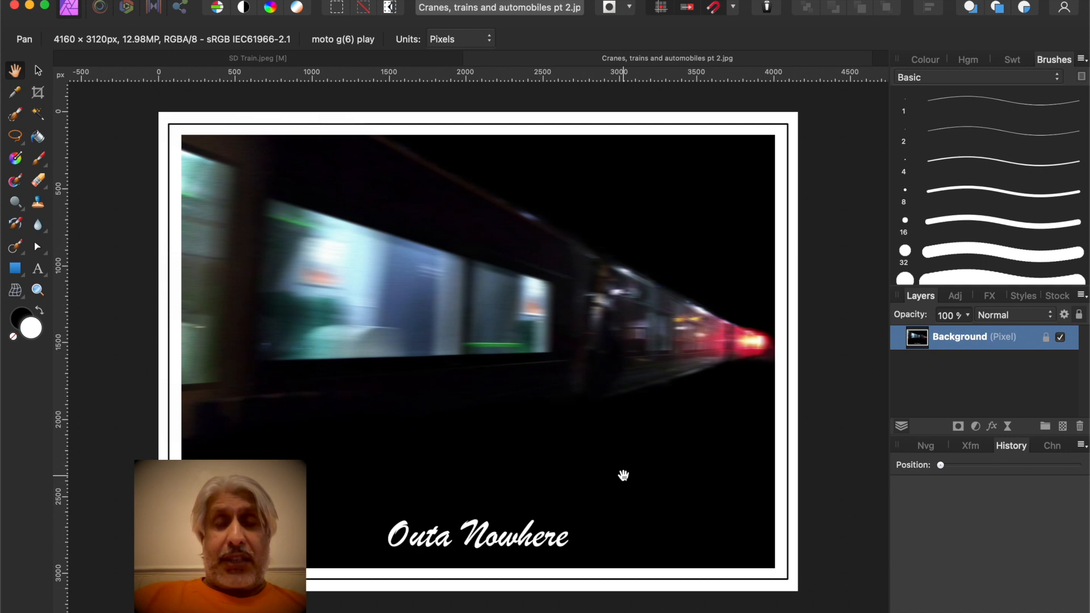
pyautogui.click(254, 61)
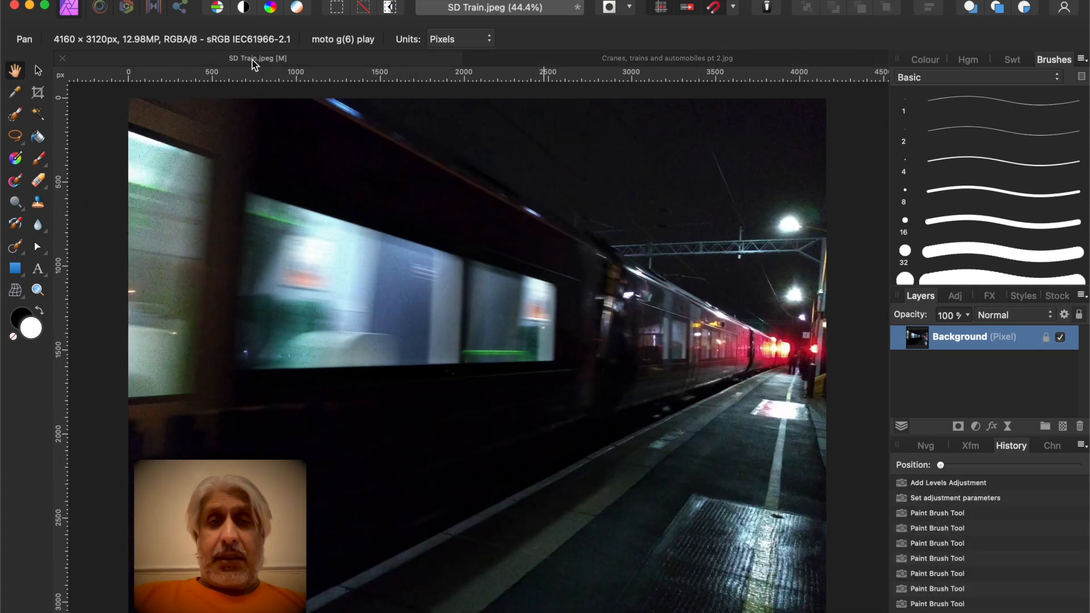
pyautogui.click(498, 61)
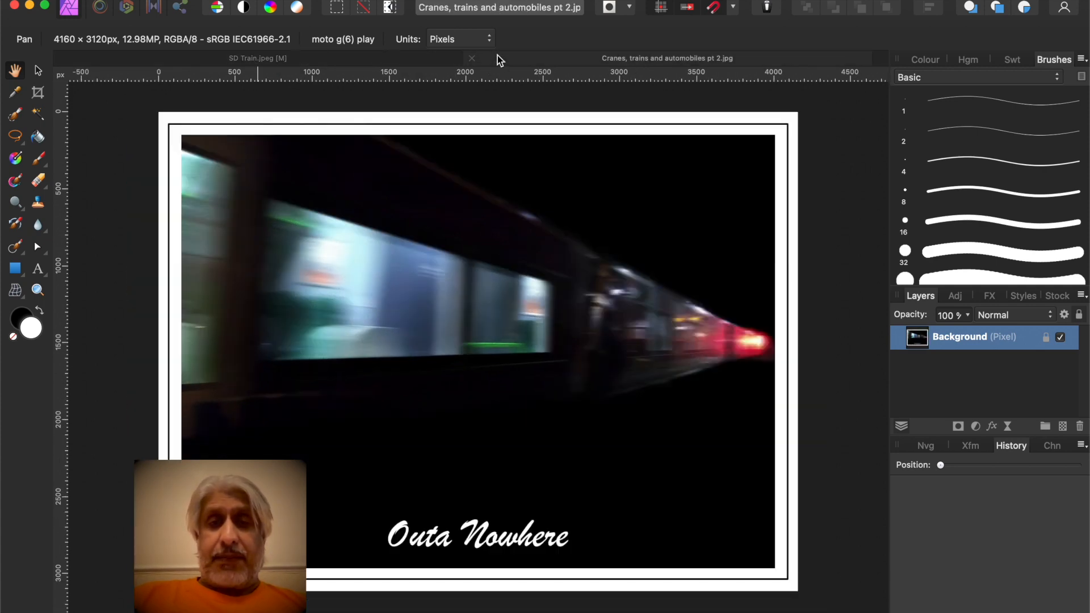
pyautogui.click(319, 61)
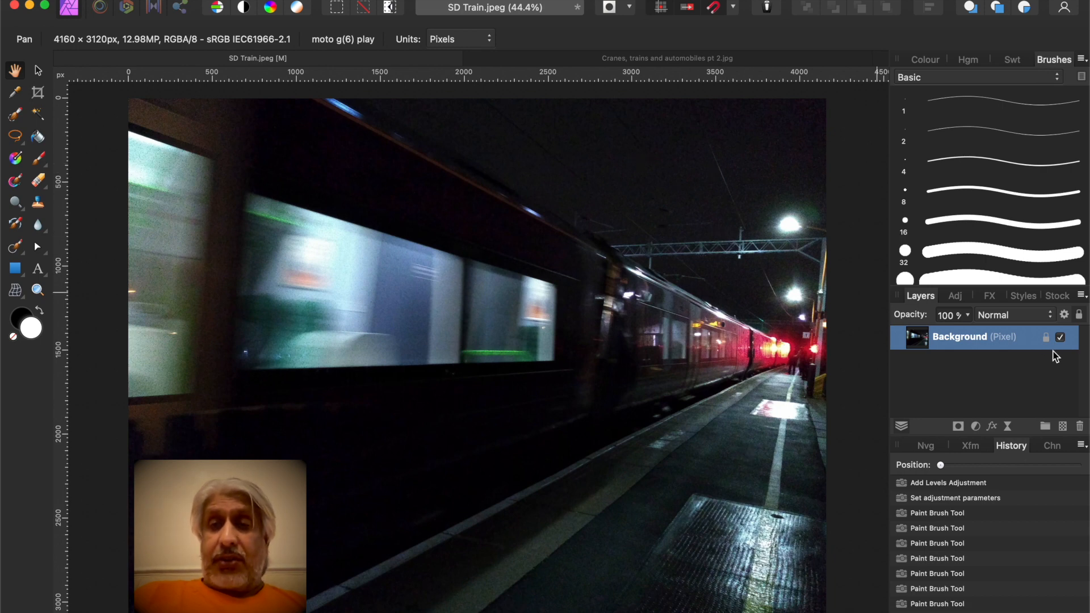
# Add a Levels adjustment with the default preset and set its black level to 40%
pyautogui.click(957, 296)
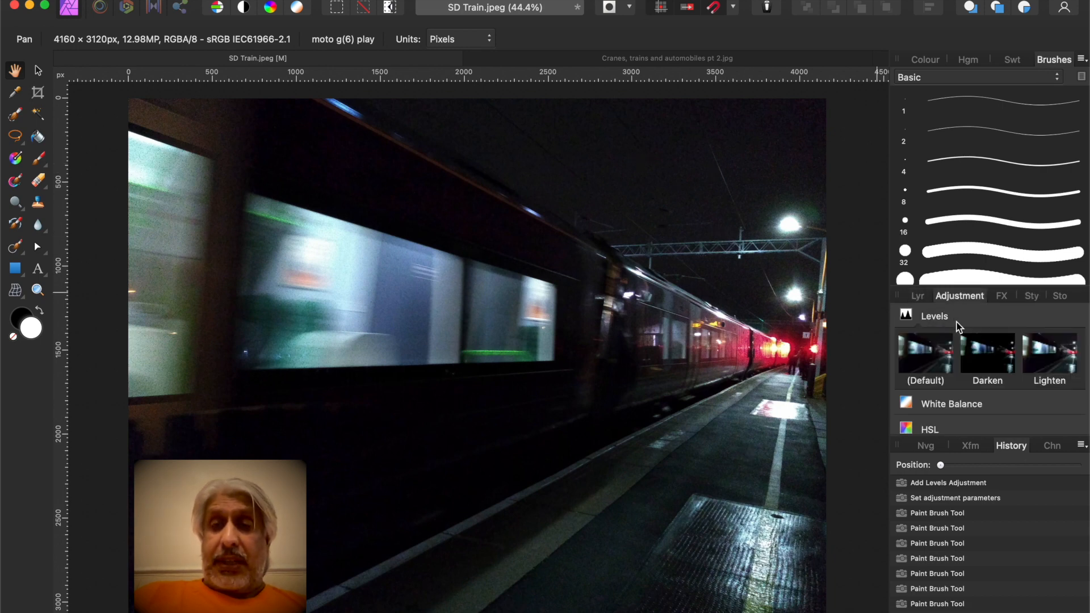
pyautogui.click(909, 316)
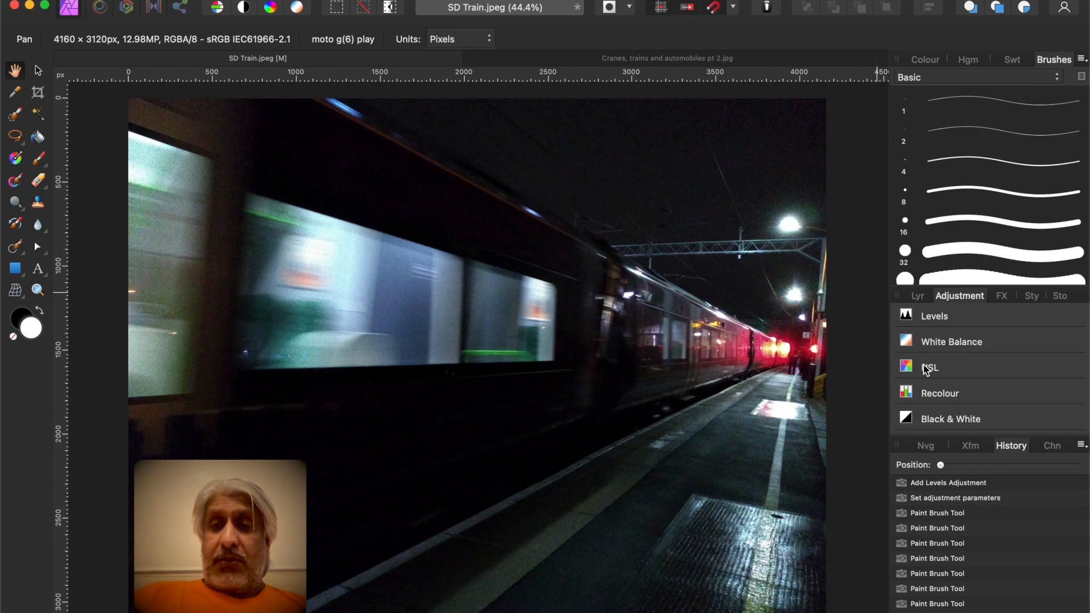
pyautogui.scroll(-6, 942, 352)
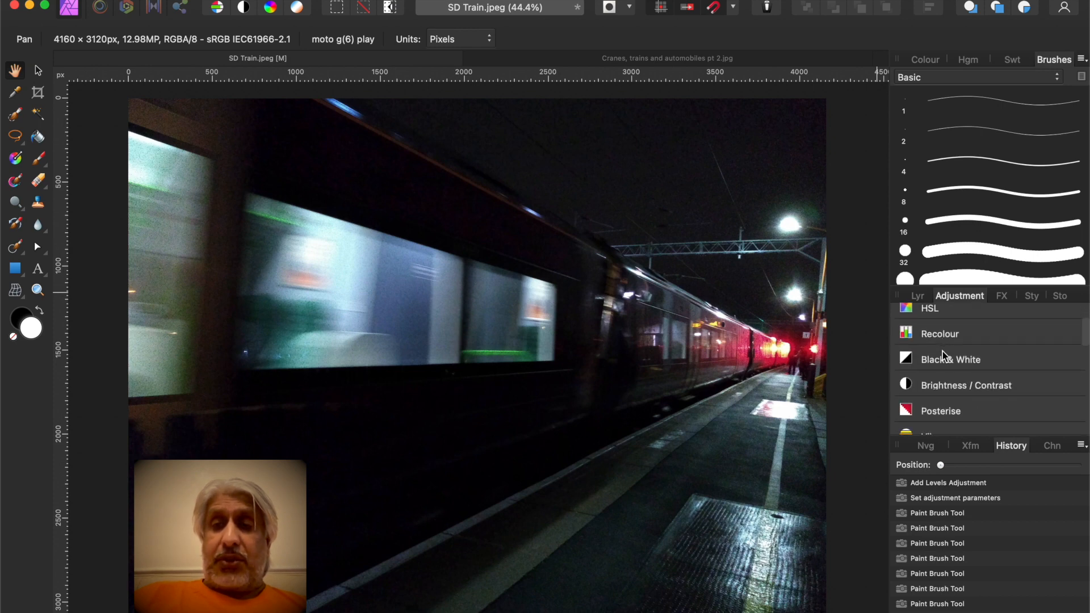
pyautogui.scroll(-3, 943, 352)
pyautogui.scroll(8, 943, 352)
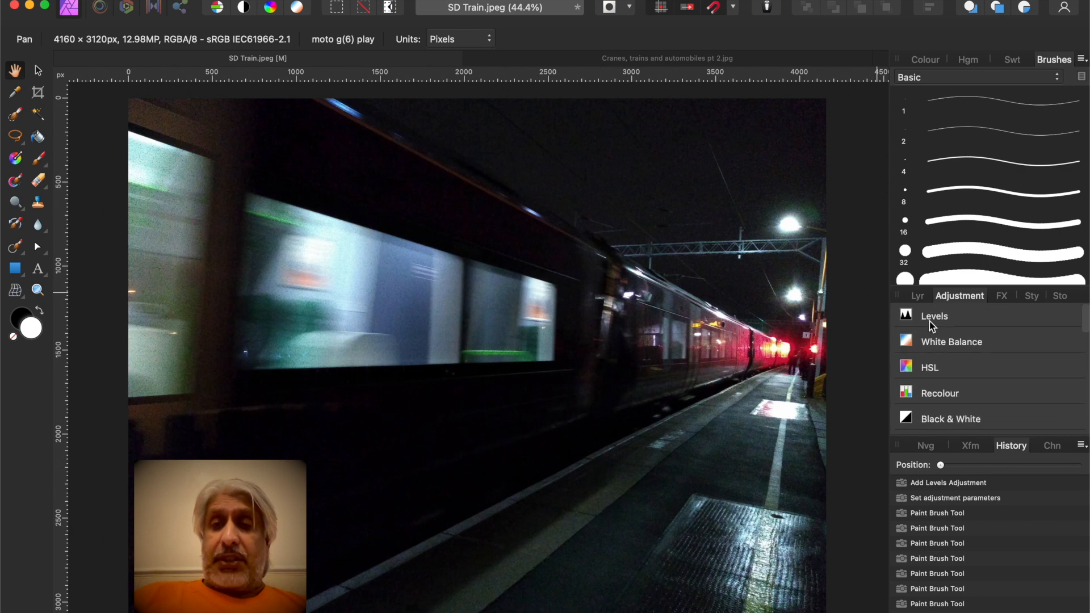
pyautogui.click(926, 317)
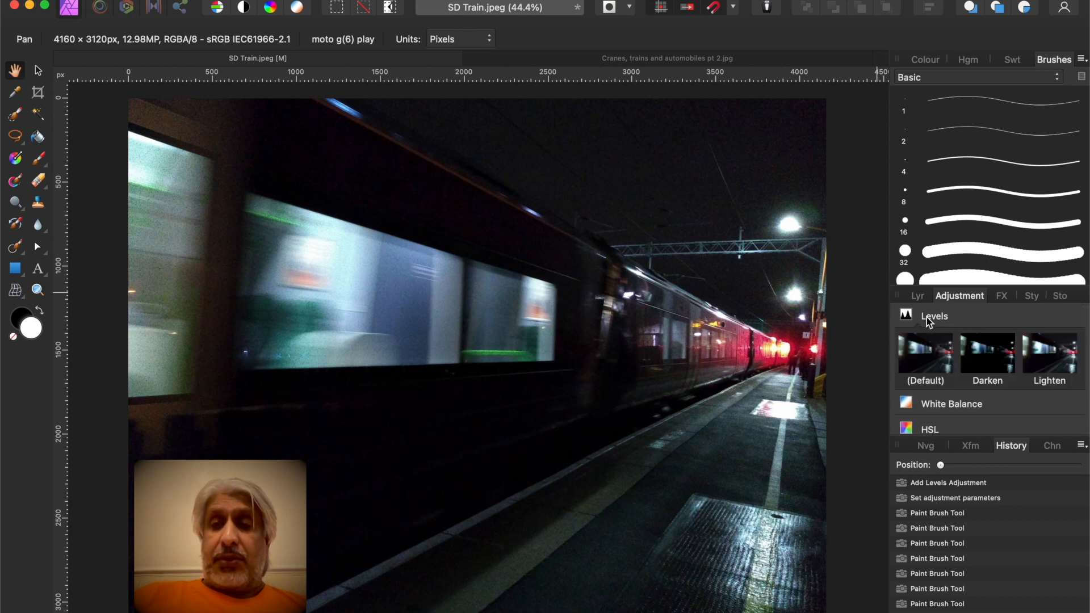
pyautogui.click(921, 363)
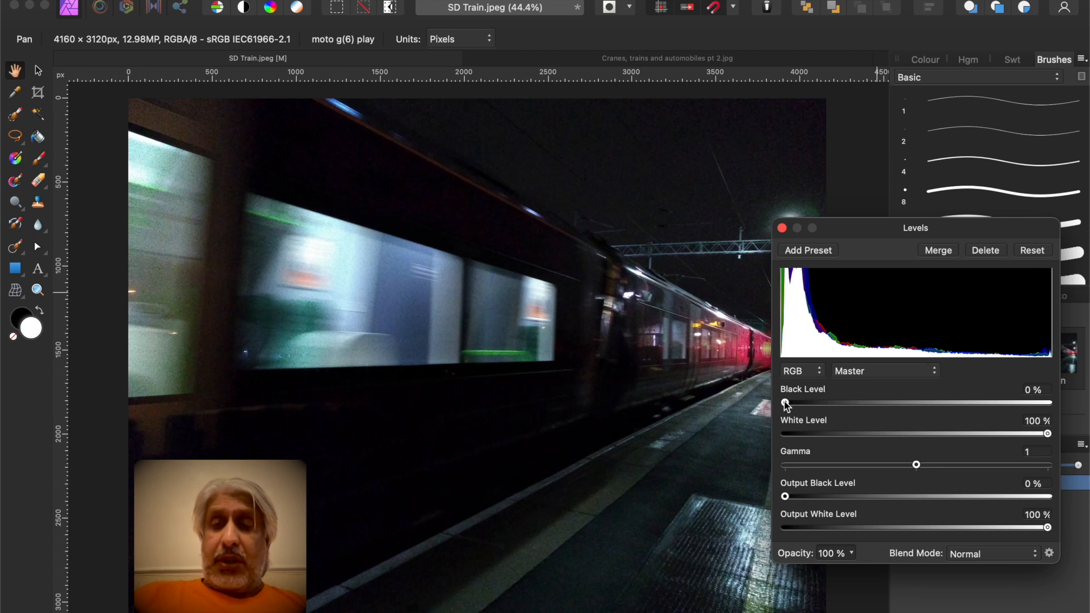
pyautogui.moveTo(785, 404)
pyautogui.mouseDown()
pyautogui.moveTo(818, 407)
pyautogui.moveTo(785, 405)
pyautogui.mouseUp()
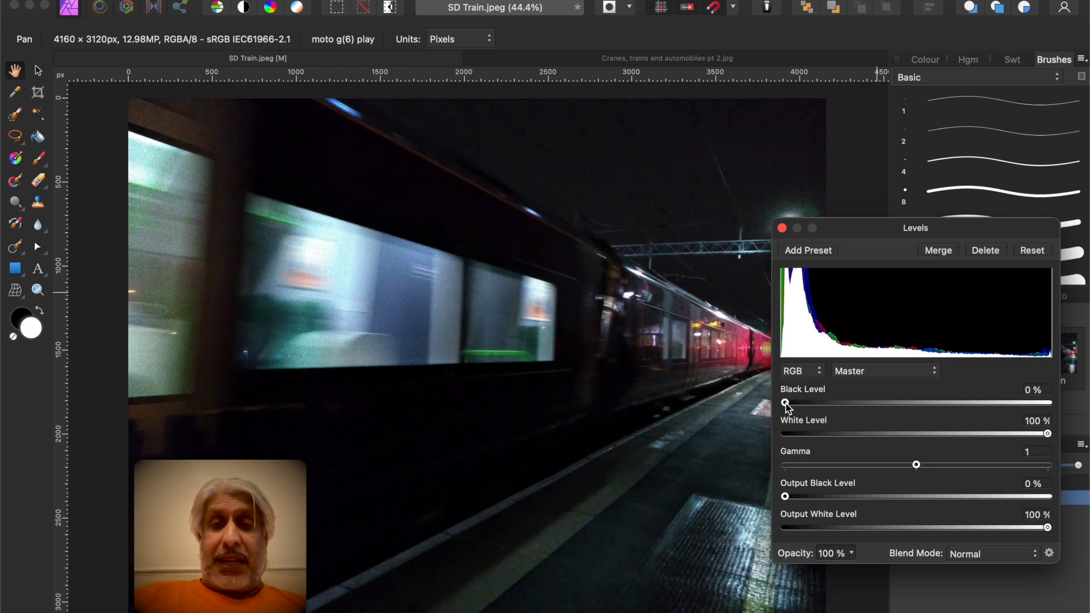
pyautogui.moveTo(786, 405)
pyautogui.mouseDown()
pyautogui.moveTo(913, 407)
pyautogui.moveTo(893, 410)
pyautogui.mouseUp()
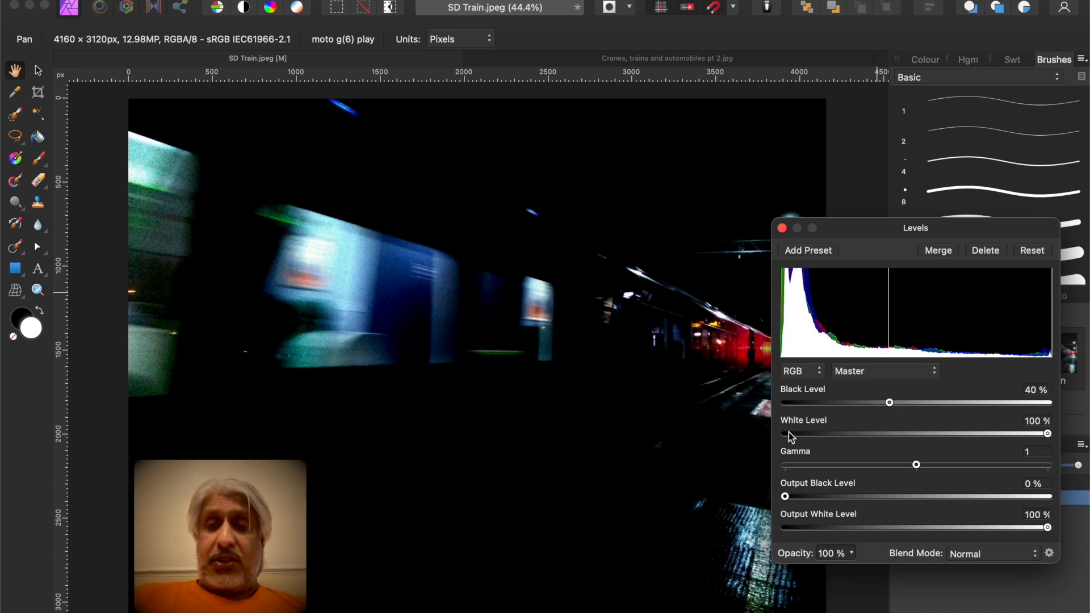
pyautogui.click(782, 228)
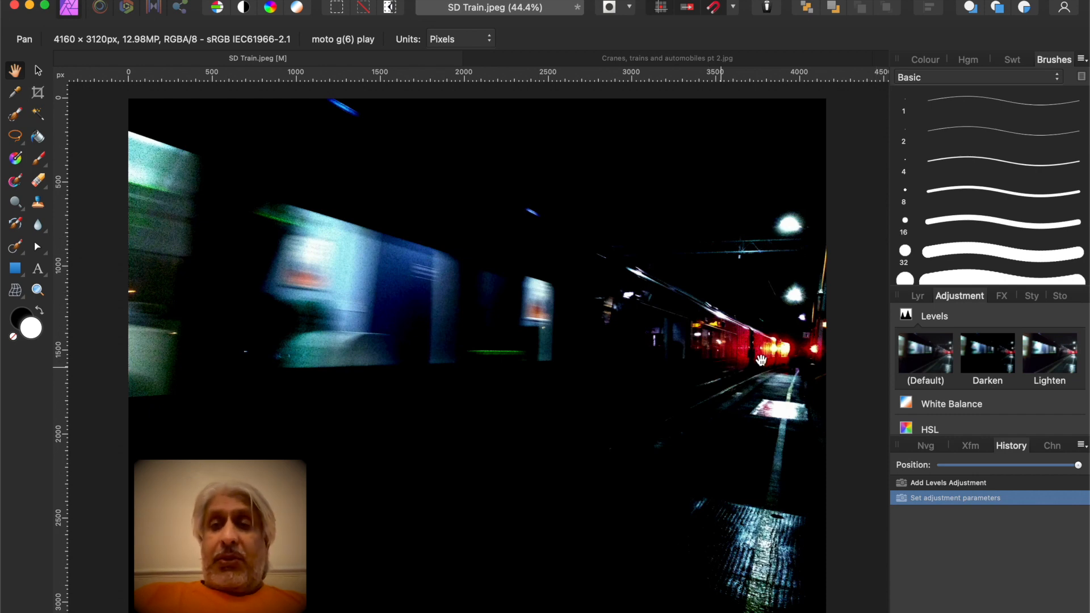
pyautogui.click(919, 296)
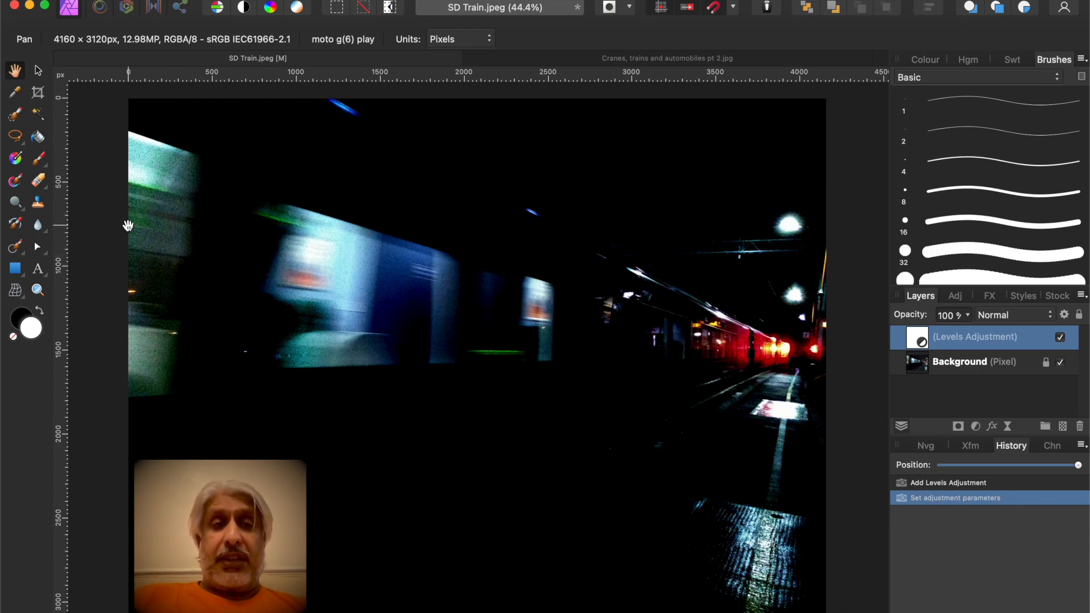
# Select the Paint Brush and set its opacity to 76% and flow to 62%
pyautogui.click(39, 160)
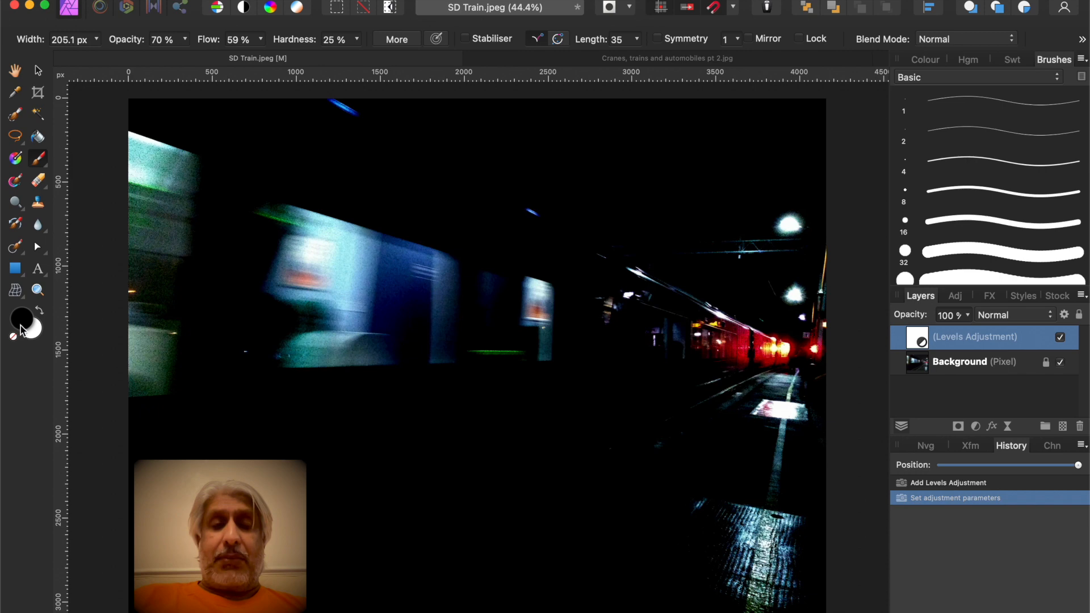
pyautogui.click(184, 40)
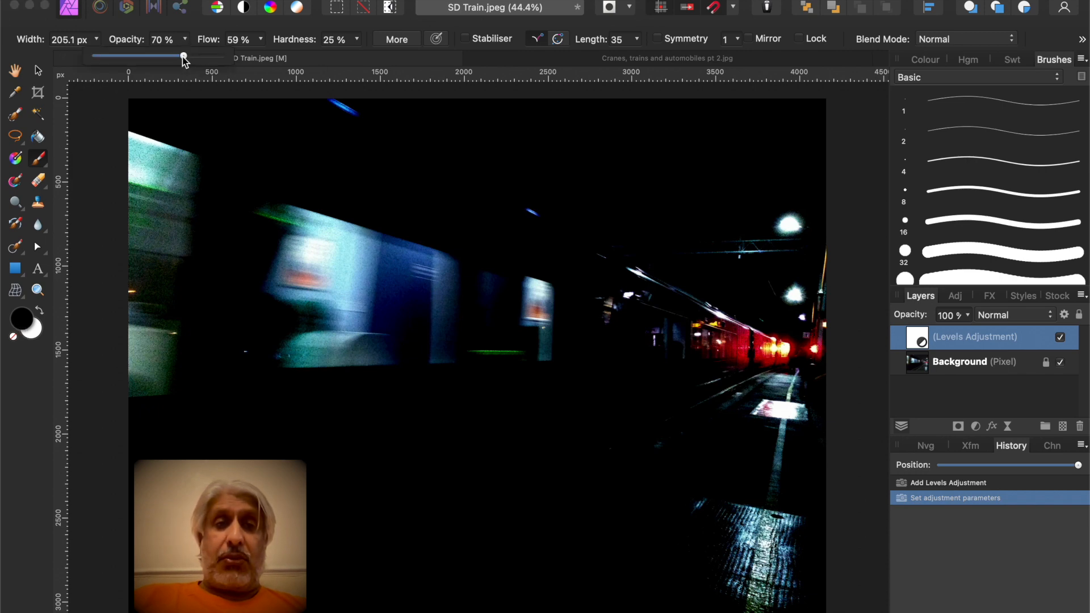
pyautogui.moveTo(184, 57); pyautogui.dragTo(193, 60)
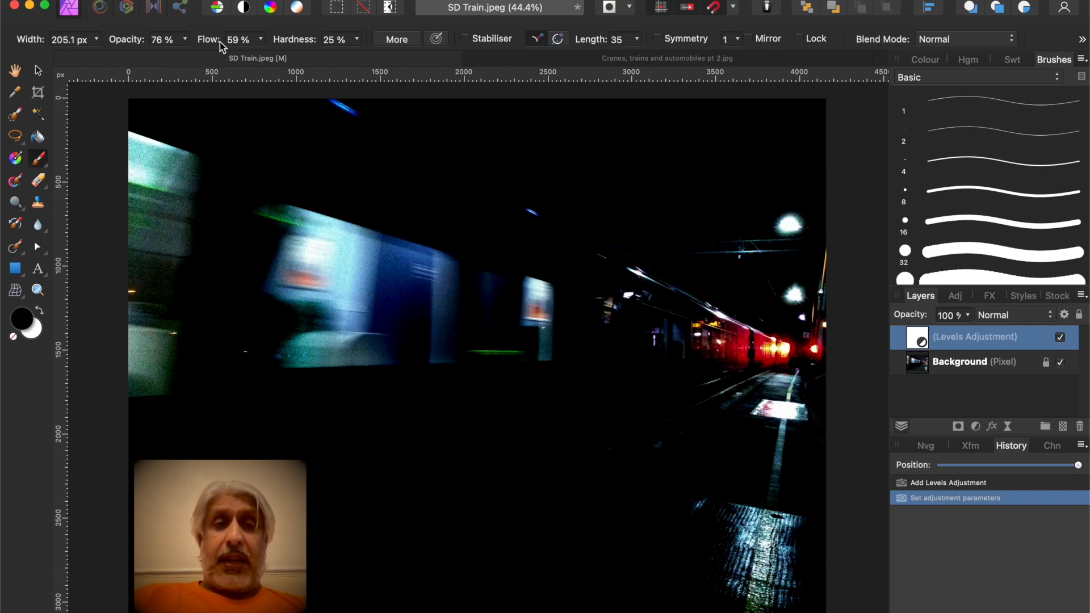
pyautogui.click(262, 40)
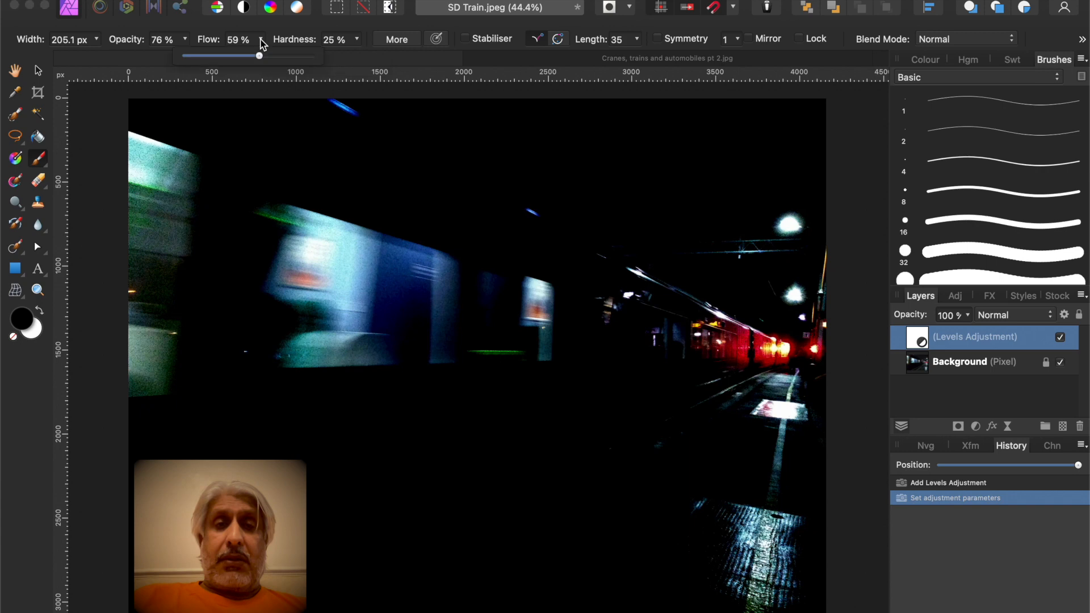
pyautogui.moveTo(259, 55); pyautogui.dragTo(264, 55)
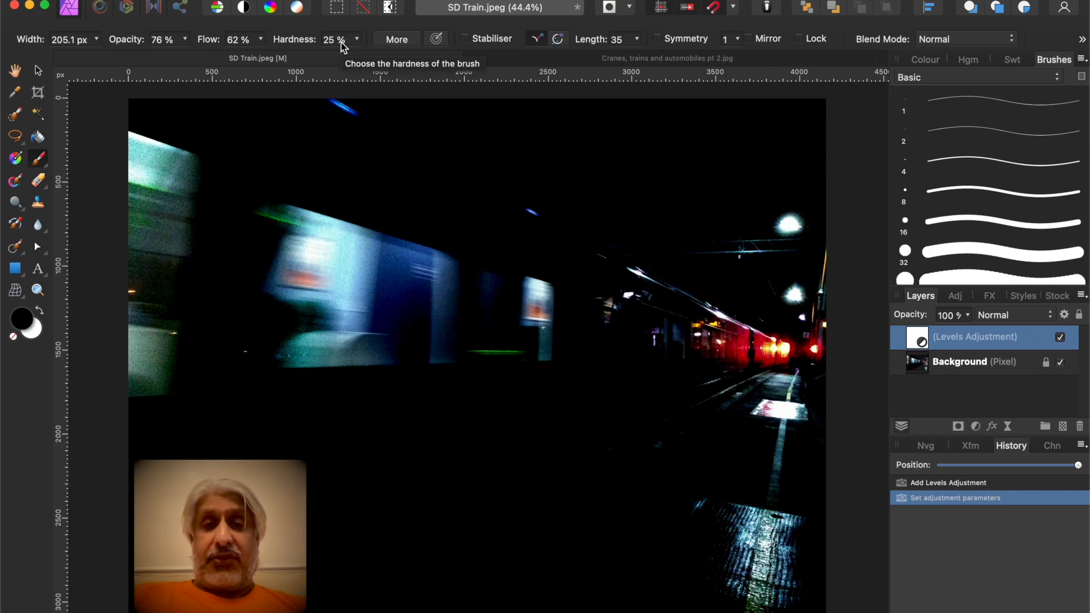
# Paint over the train's carriages on the Levels adjustment with a brush about 721 px wide, shrinking it to about 320 px for the middle
pyautogui.moveTo(424, 224); pyautogui.dragTo(425, 224)
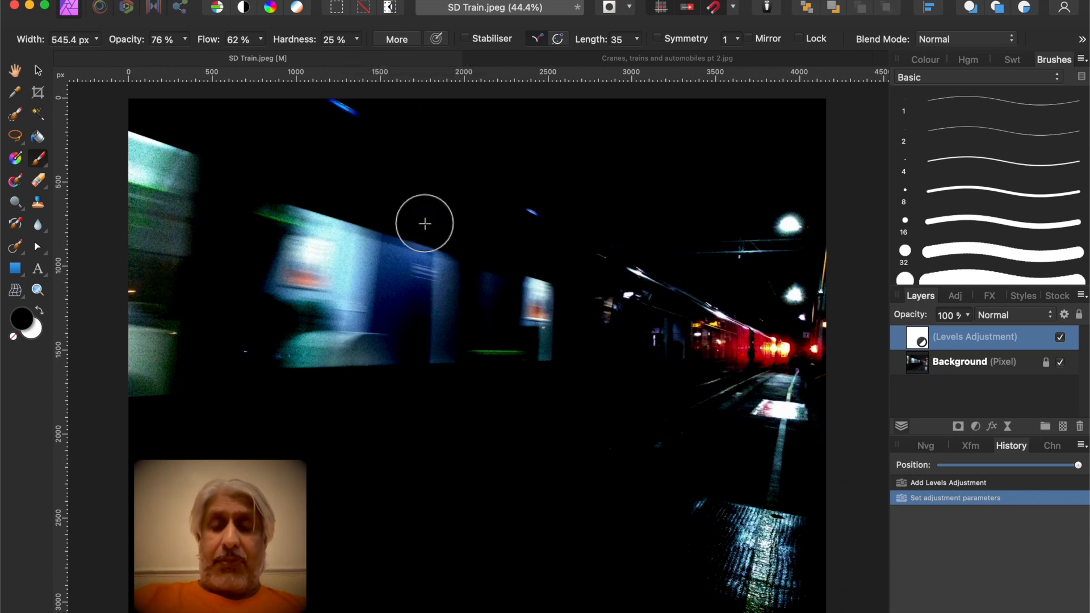
pyautogui.moveTo(424, 224); pyautogui.dragTo(425, 224)
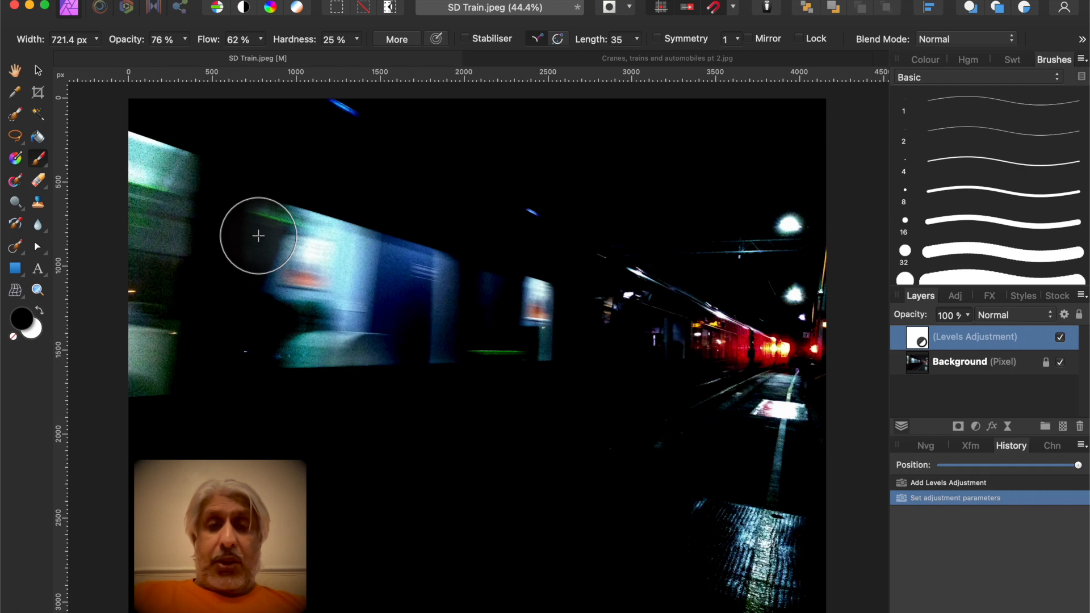
pyautogui.moveTo(259, 235)
pyautogui.mouseDown()
pyautogui.moveTo(186, 209)
pyautogui.moveTo(288, 278)
pyautogui.moveTo(129, 250)
pyautogui.moveTo(209, 279)
pyautogui.moveTo(188, 296)
pyautogui.moveTo(226, 296)
pyautogui.moveTo(121, 324)
pyautogui.moveTo(339, 337)
pyautogui.moveTo(117, 358)
pyautogui.mouseUp()
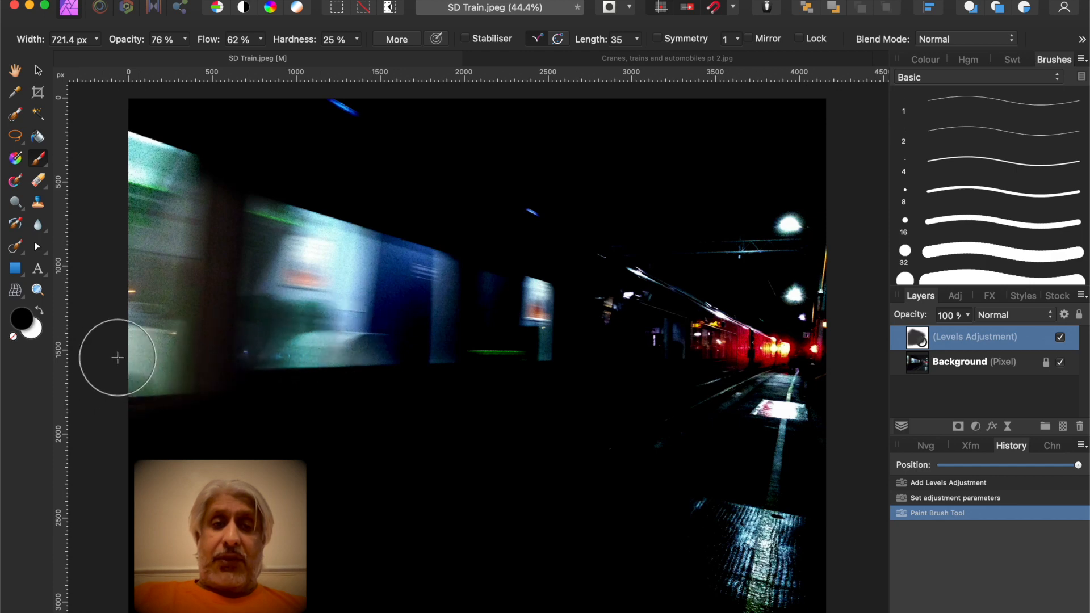
pyautogui.moveTo(213, 197)
pyautogui.mouseDown()
pyautogui.moveTo(256, 209)
pyautogui.moveTo(126, 117)
pyautogui.moveTo(262, 180)
pyautogui.moveTo(182, 114)
pyautogui.moveTo(291, 170)
pyautogui.mouseUp()
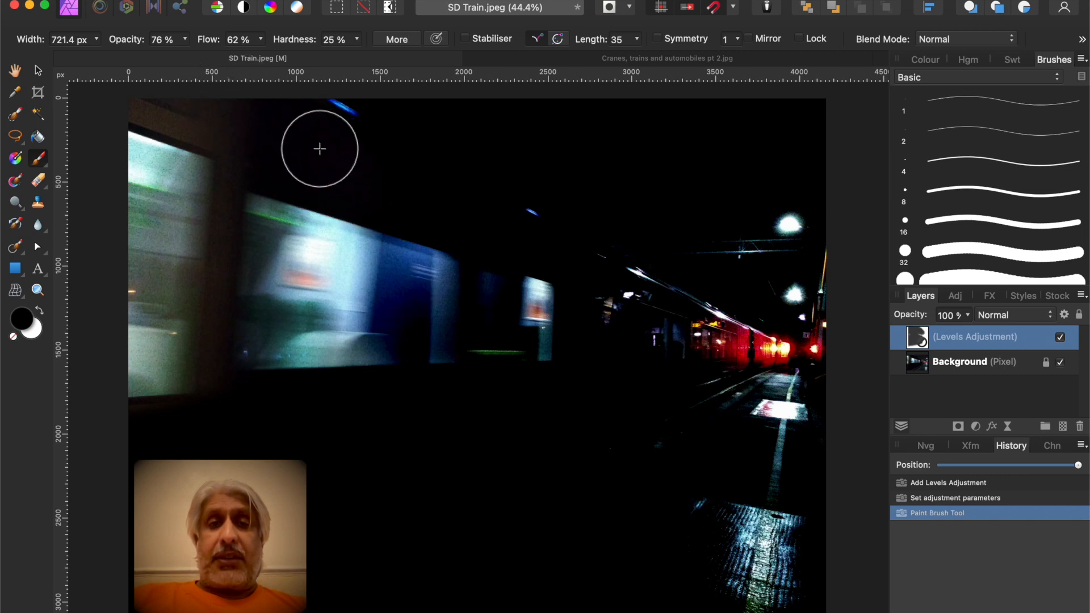
pyautogui.moveTo(397, 273)
pyautogui.mouseDown()
pyautogui.moveTo(488, 285)
pyautogui.moveTo(338, 307)
pyautogui.moveTo(297, 342)
pyautogui.moveTo(426, 357)
pyautogui.moveTo(328, 373)
pyautogui.mouseUp()
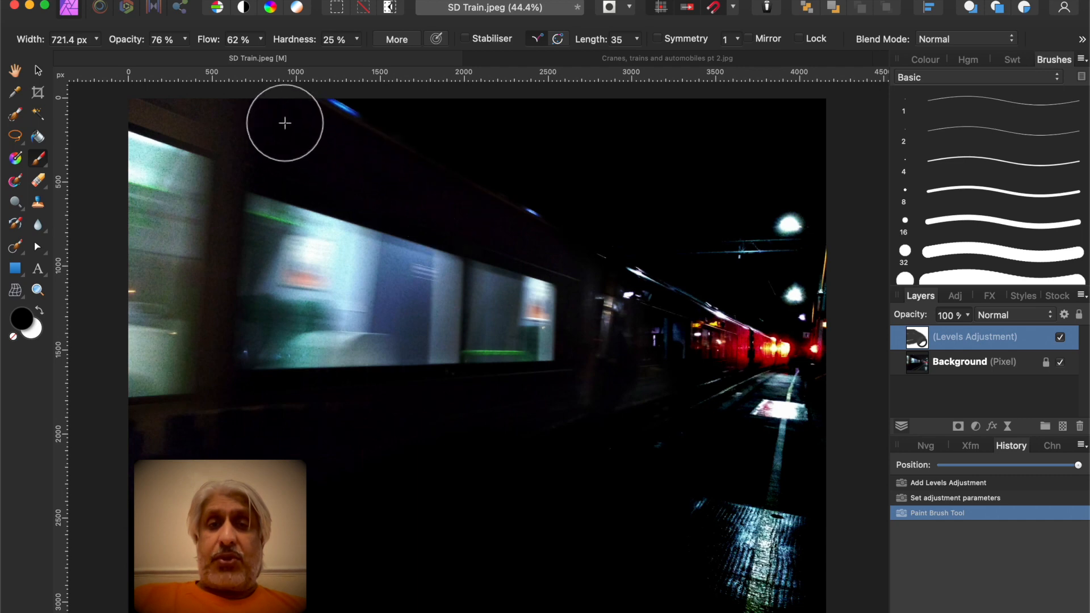
pyautogui.press('[')
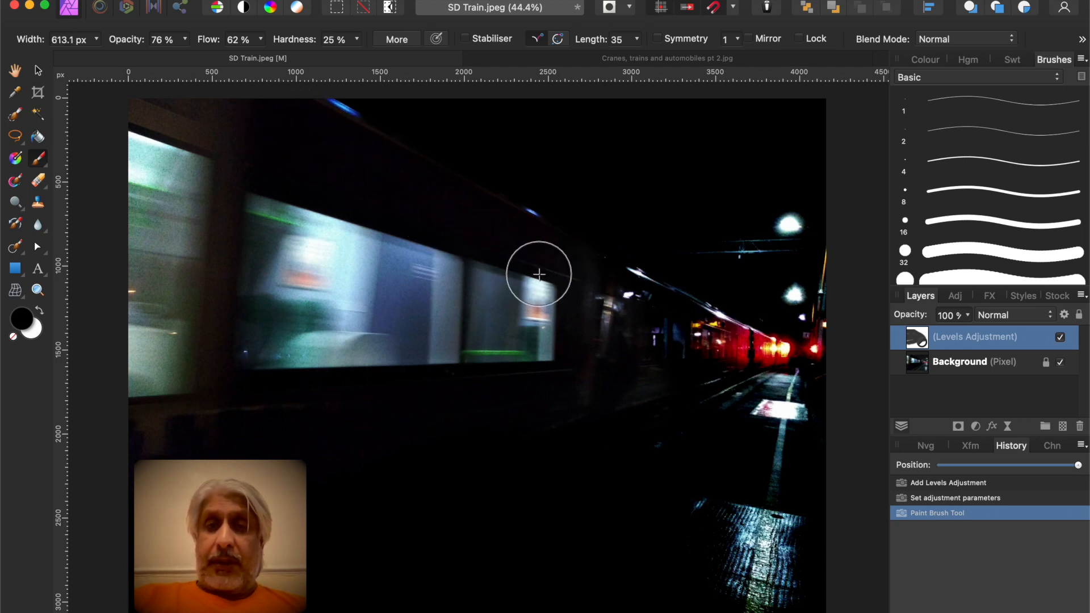
pyautogui.moveTo(605, 295); pyautogui.dragTo(650, 317)
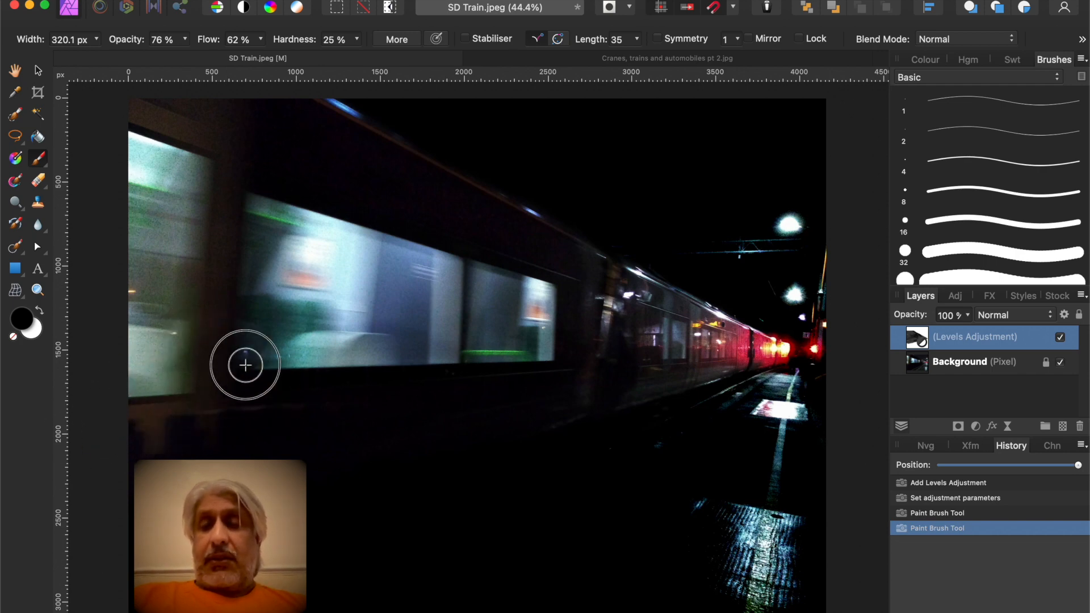
# Toggle the Levels adjustment's visibility off and on to compare the image before and after
pyautogui.click(1060, 338)
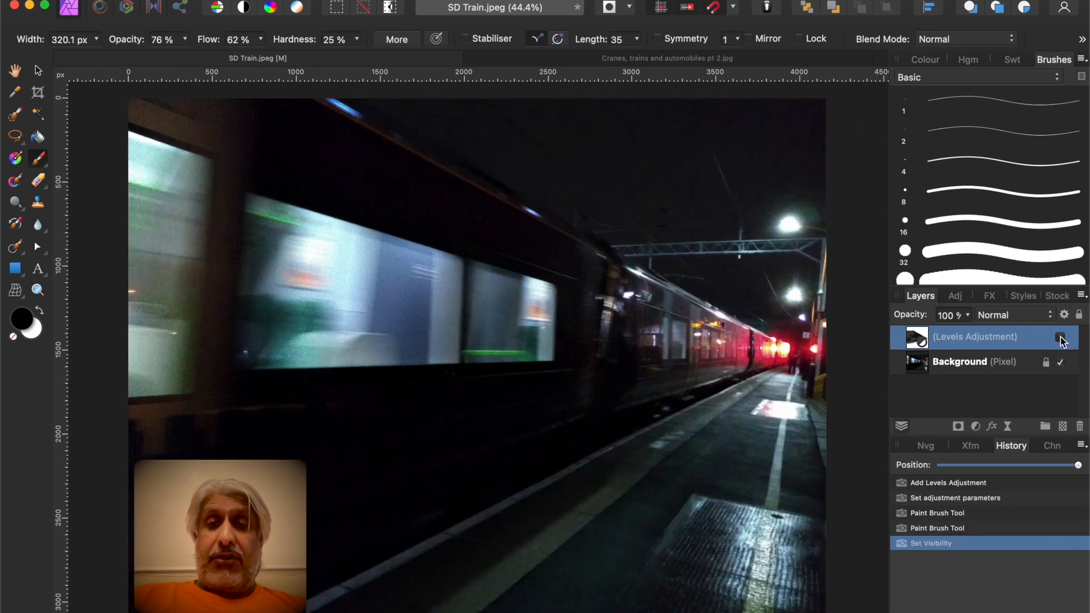
pyautogui.click(1061, 339)
pyautogui.click(1061, 339)
pyautogui.click(1060, 339)
pyautogui.click(1060, 339)
pyautogui.click(1061, 338)
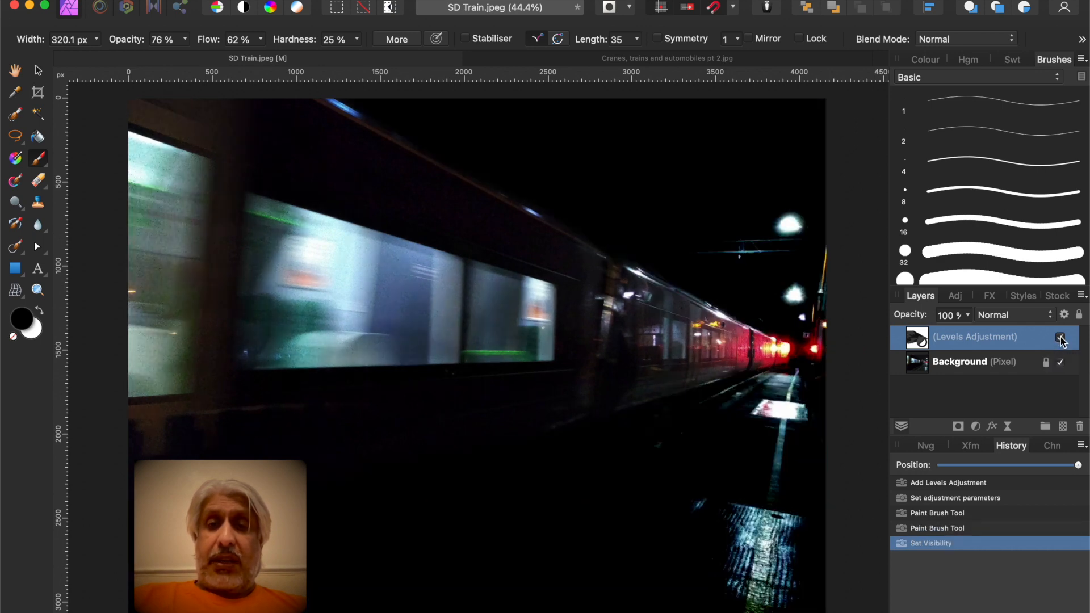
pyautogui.click(1060, 338)
pyautogui.click(1061, 338)
pyautogui.click(1060, 338)
pyautogui.click(1060, 338)
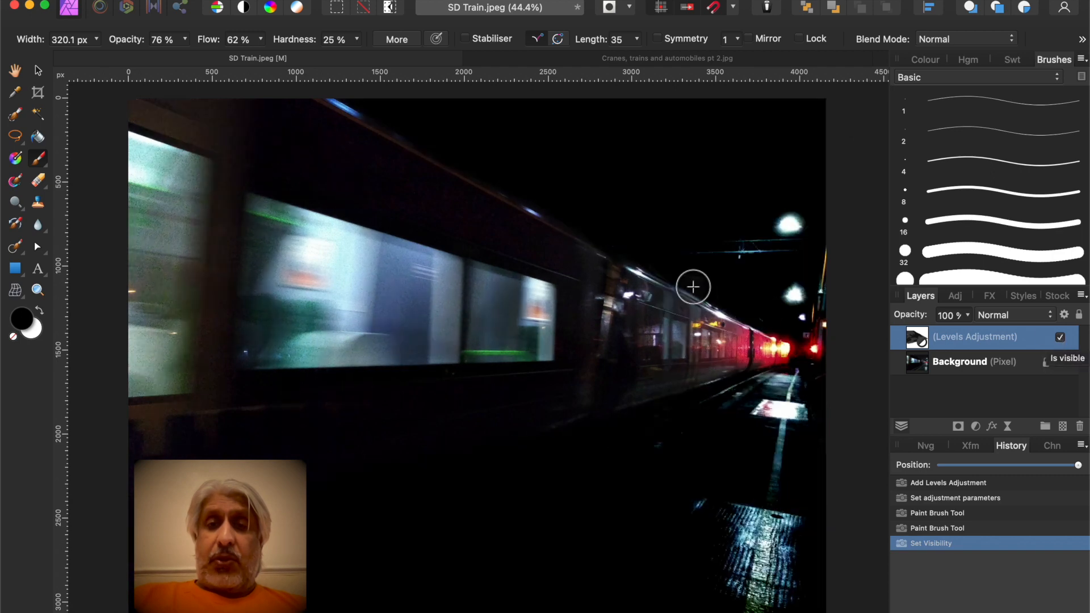
# Paint over the train's rear carriages on the Levels adjustment and toggle its visibility to compare
pyautogui.click(681, 309)
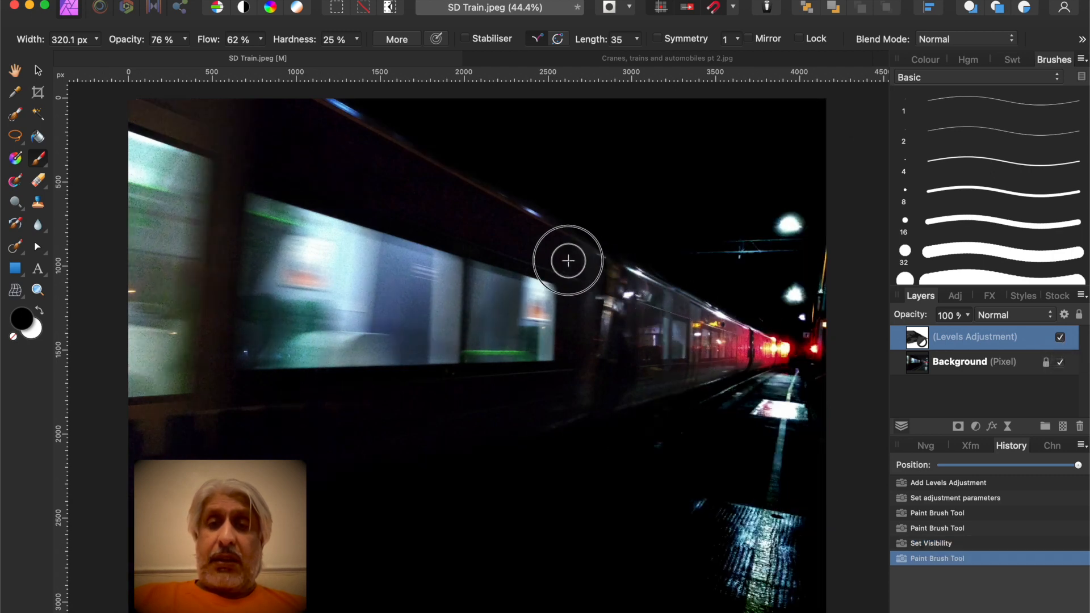
pyautogui.moveTo(686, 325)
pyautogui.mouseDown()
pyautogui.moveTo(741, 353)
pyautogui.moveTo(773, 353)
pyautogui.mouseUp()
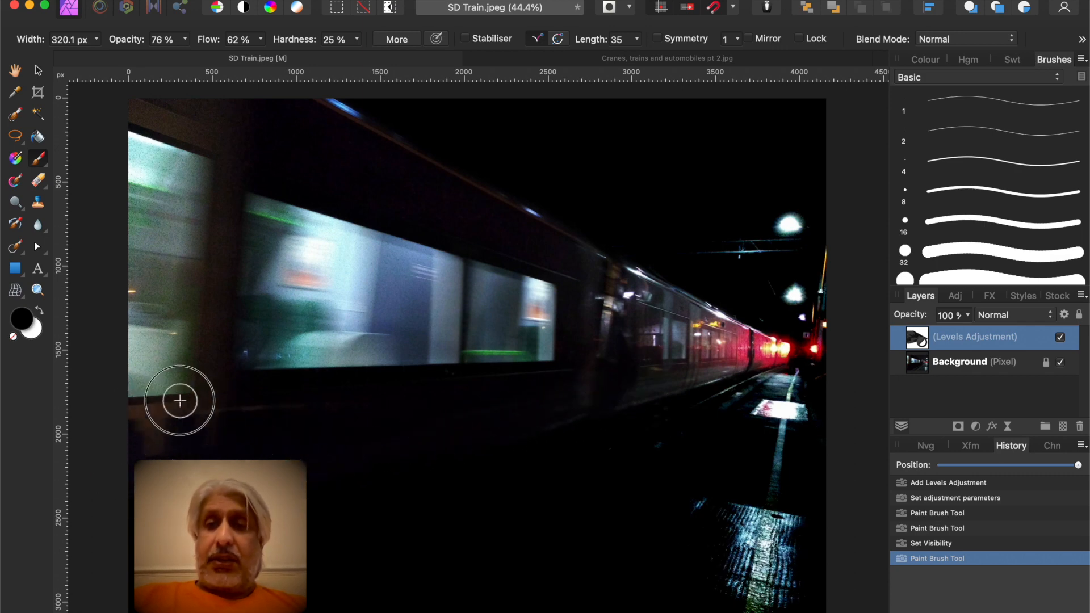
pyautogui.click(1060, 338)
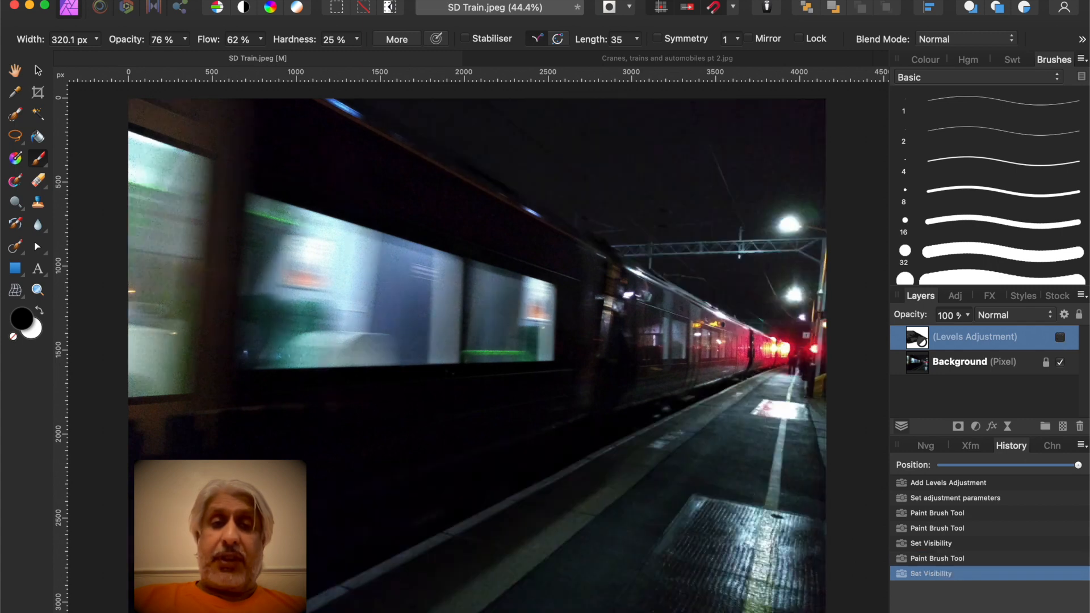
pyautogui.click(1061, 339)
pyautogui.click(1060, 338)
pyautogui.click(1060, 339)
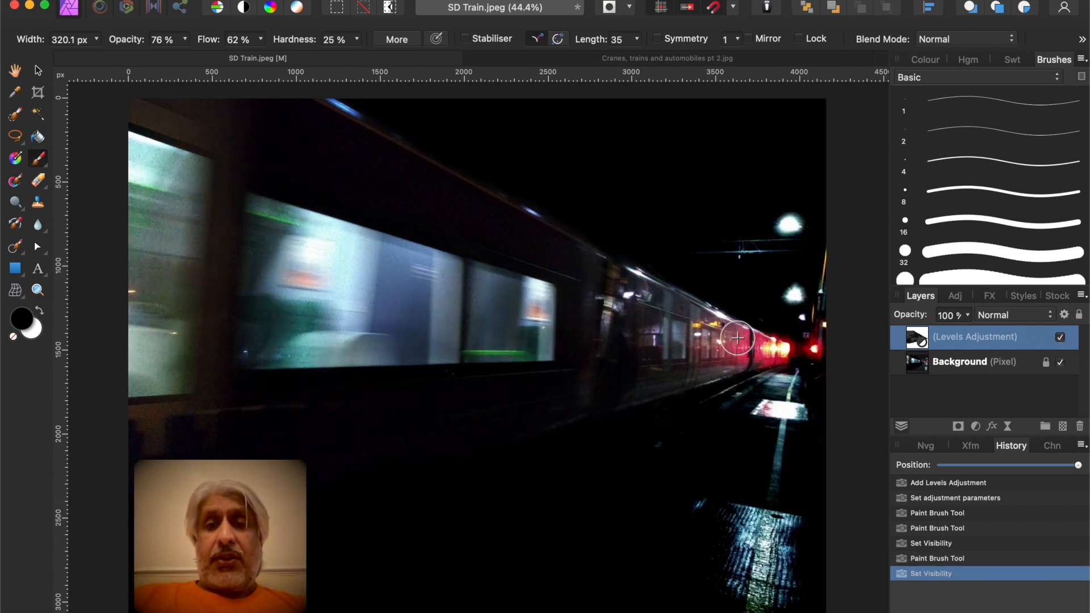
# Paint over more of the train's carriages on the Levels adjustment to restore their brightness
pyautogui.moveTo(754, 348); pyautogui.dragTo(767, 344)
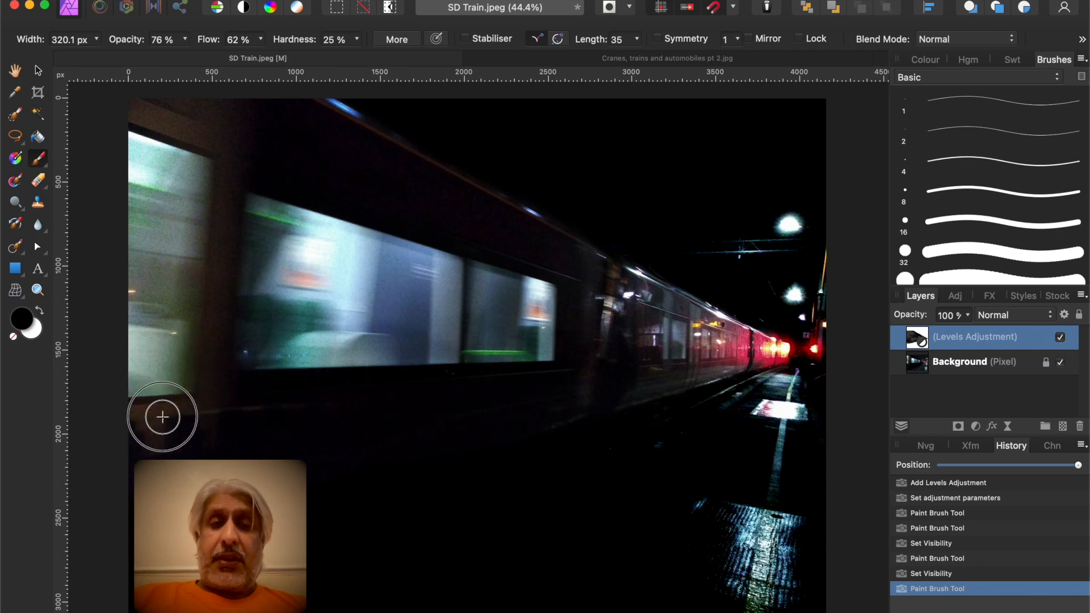
pyautogui.moveTo(165, 444)
pyautogui.mouseDown()
pyautogui.moveTo(105, 477)
pyautogui.moveTo(224, 446)
pyautogui.moveTo(151, 503)
pyautogui.mouseUp()
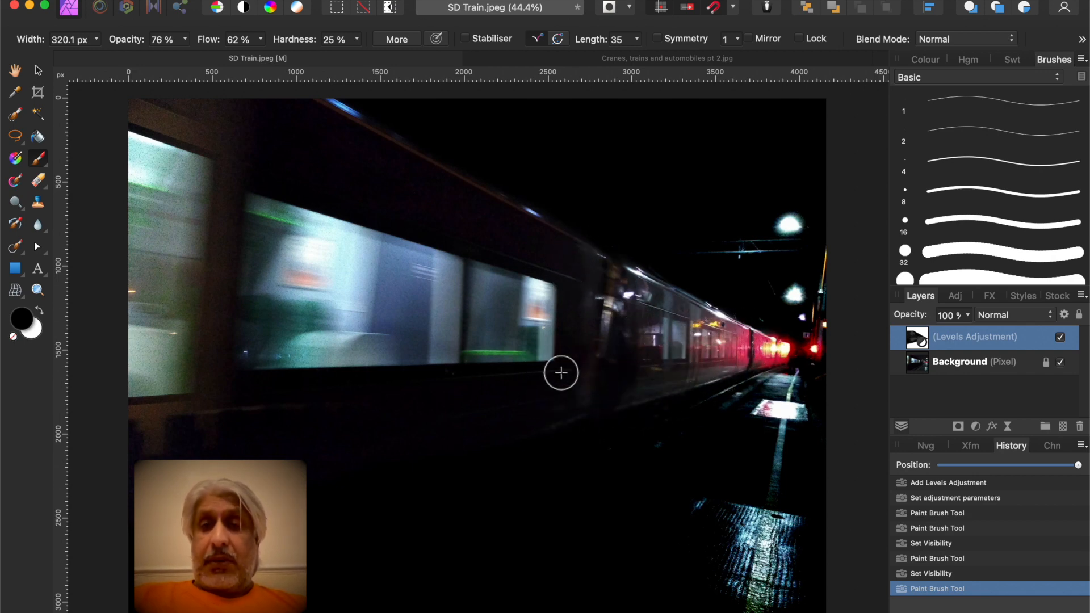
pyautogui.moveTo(313, 142); pyautogui.dragTo(313, 129)
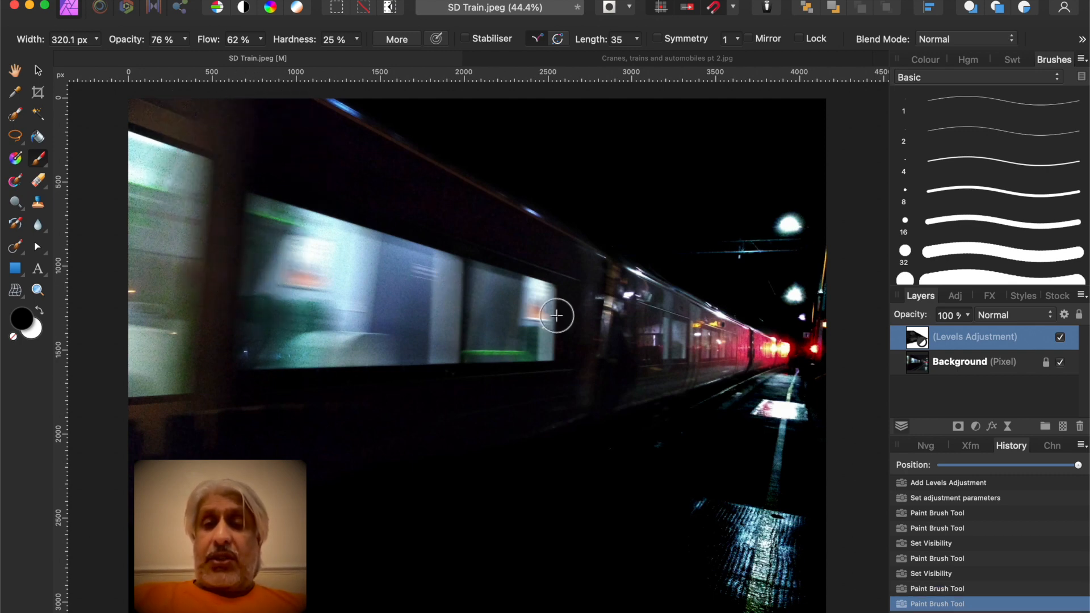
# On the Background layer, use the Inpainting Brush about 760 px wide to remove the bright reflections on the platform
pyautogui.click(966, 361)
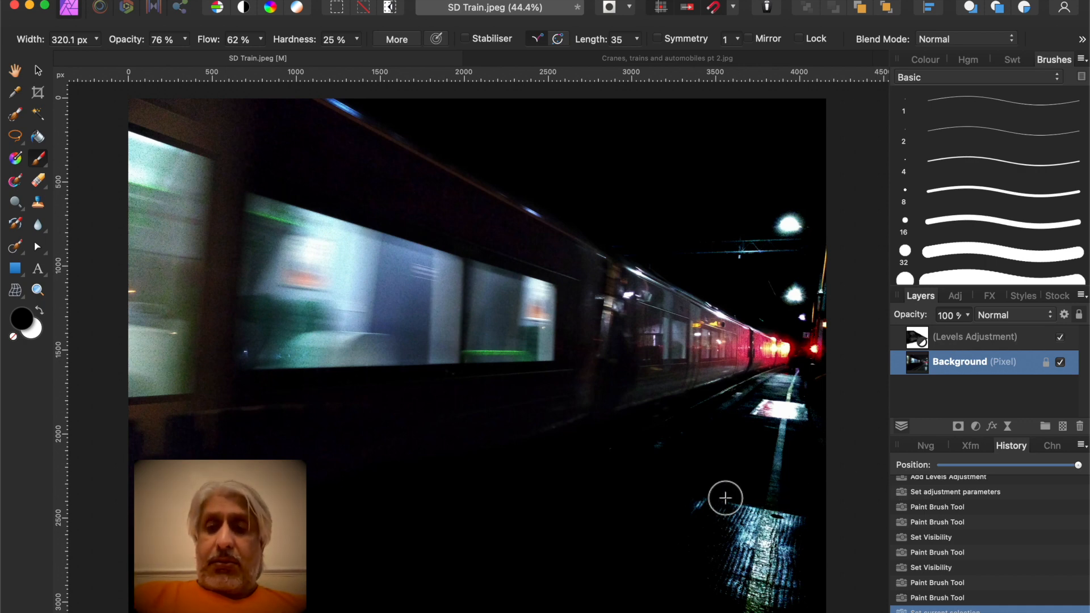
pyautogui.press(']')
pyautogui.press(']')
pyautogui.press(']')
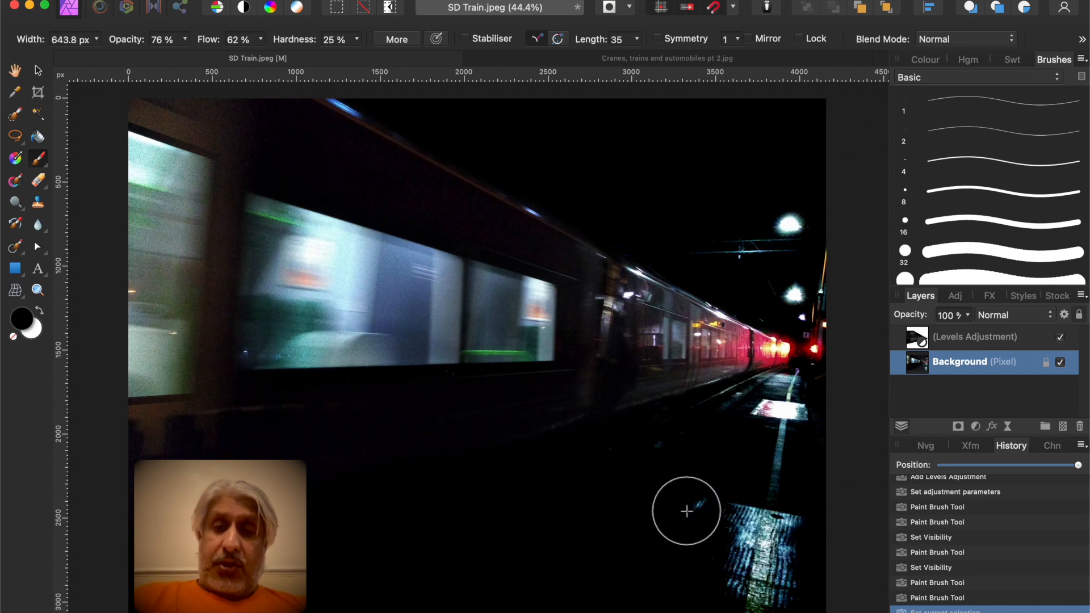
pyautogui.click(16, 252)
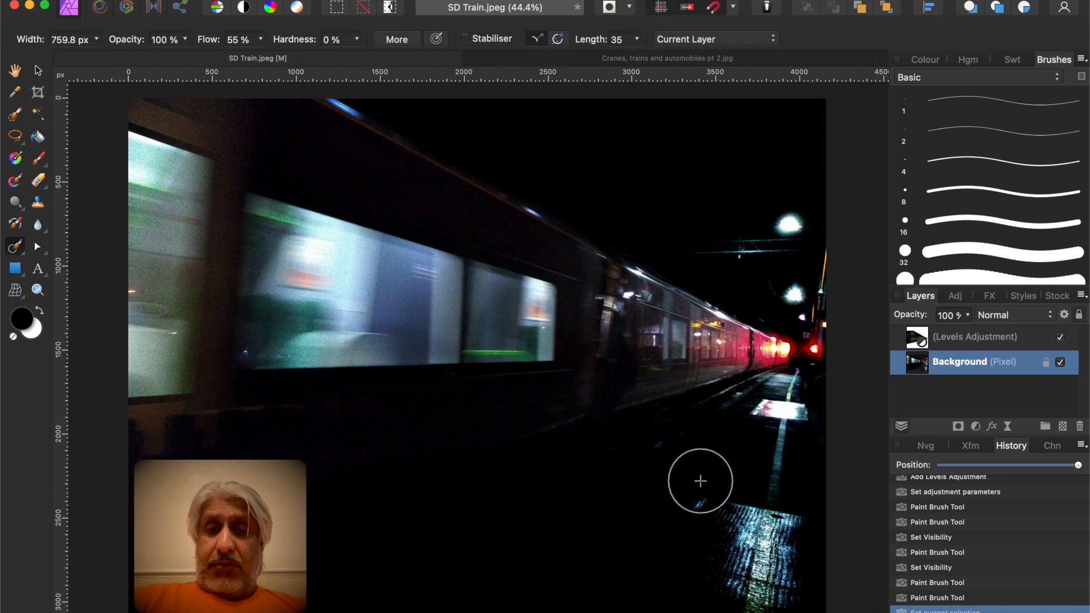
pyautogui.moveTo(645, 484)
pyautogui.mouseDown()
pyautogui.moveTo(662, 455)
pyautogui.moveTo(652, 460)
pyautogui.mouseUp()
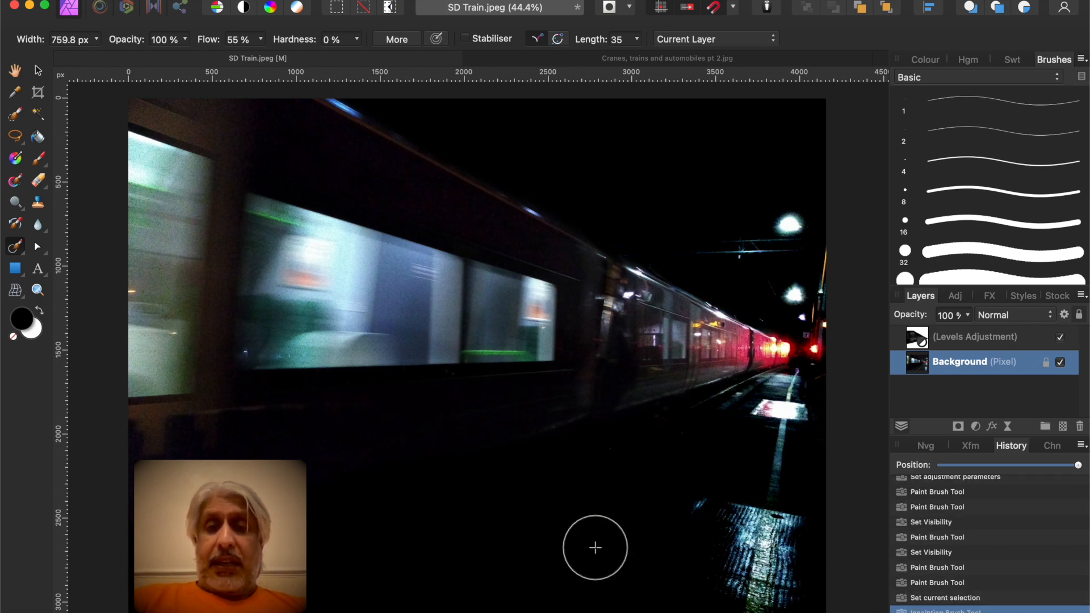
pyautogui.moveTo(672, 514); pyautogui.dragTo(683, 523)
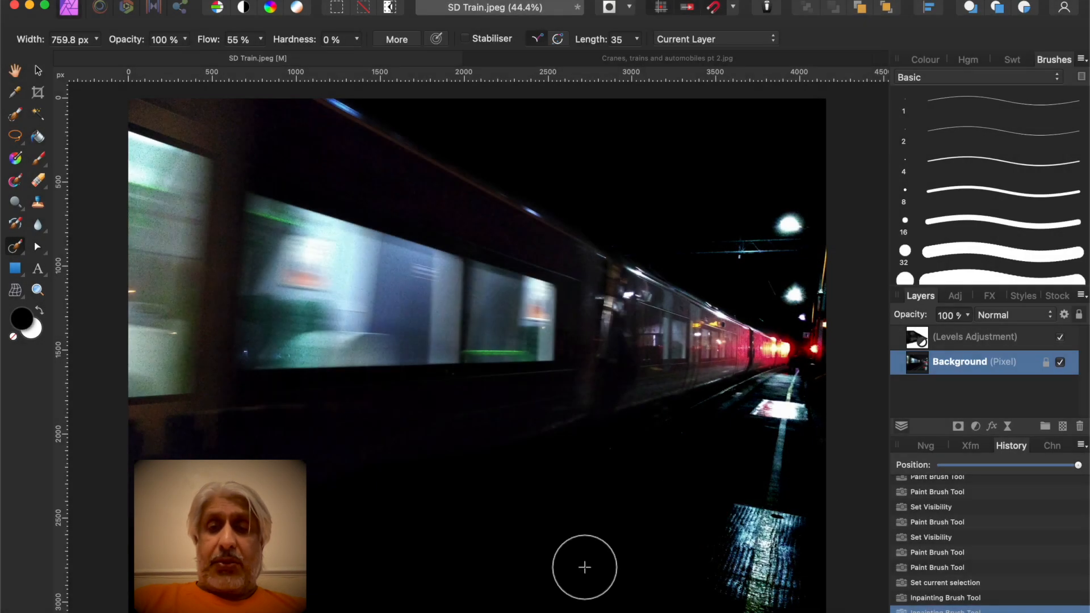
pyautogui.moveTo(656, 554)
pyautogui.mouseDown()
pyautogui.moveTo(720, 503)
pyautogui.moveTo(692, 579)
pyautogui.moveTo(699, 594)
pyautogui.moveTo(712, 530)
pyautogui.mouseUp()
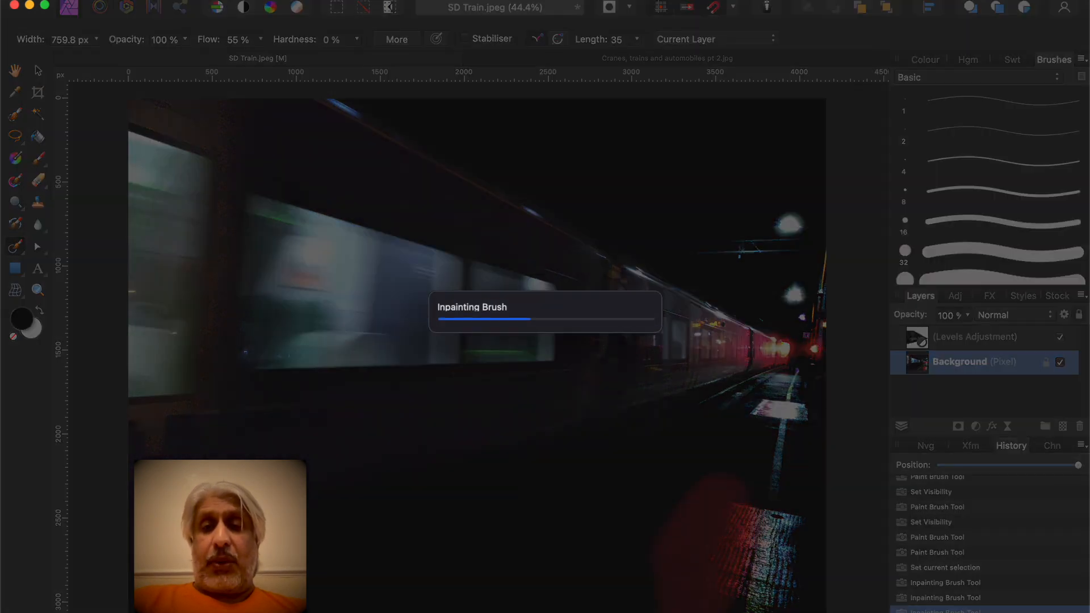
pyautogui.moveTo(628, 552)
pyautogui.mouseDown()
pyautogui.moveTo(689, 487)
pyautogui.moveTo(682, 496)
pyautogui.moveTo(729, 485)
pyautogui.moveTo(659, 566)
pyautogui.moveTo(685, 557)
pyautogui.mouseUp()
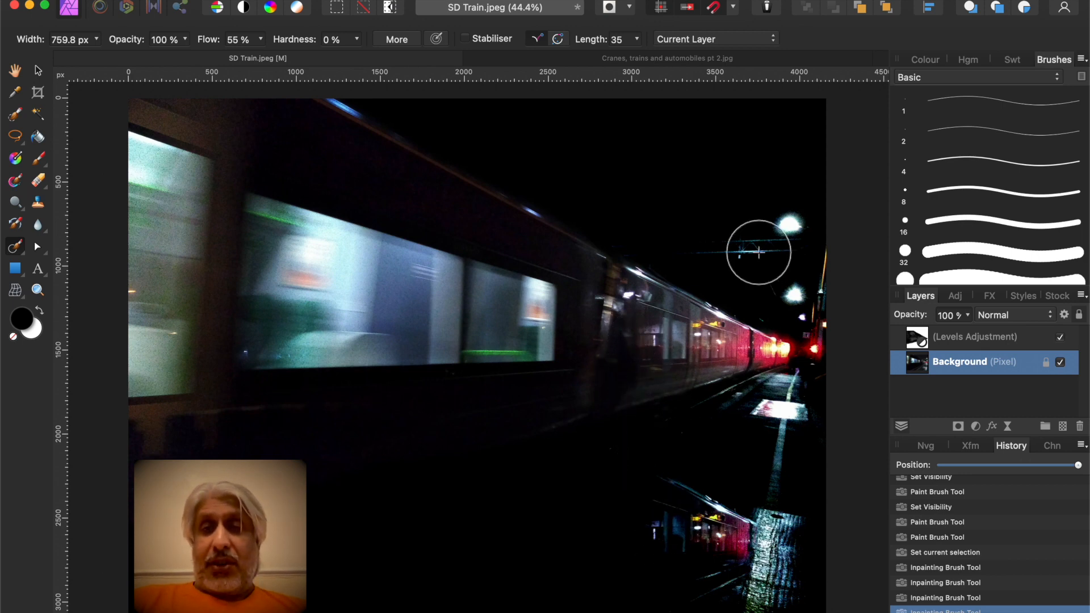
# Inpaint away the overhead lamps and the red signal light at the upper right of the photo
pyautogui.moveTo(768, 217)
pyautogui.mouseDown()
pyautogui.moveTo(792, 218)
pyautogui.moveTo(779, 226)
pyautogui.moveTo(783, 213)
pyautogui.mouseUp()
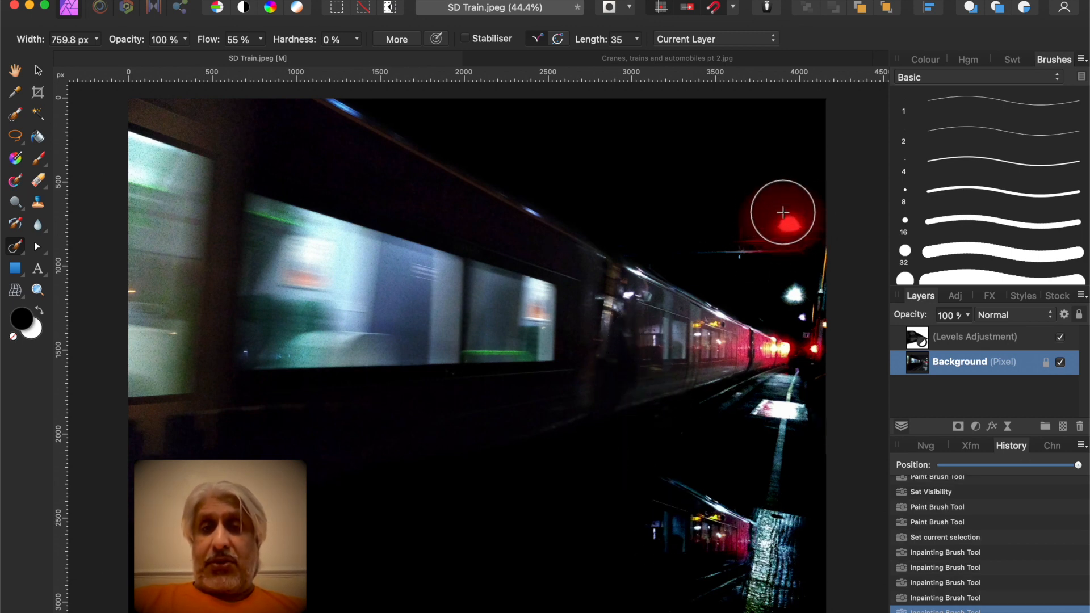
pyautogui.moveTo(730, 213)
pyautogui.mouseDown()
pyautogui.moveTo(747, 237)
pyautogui.moveTo(708, 248)
pyautogui.moveTo(718, 244)
pyautogui.moveTo(677, 221)
pyautogui.mouseUp()
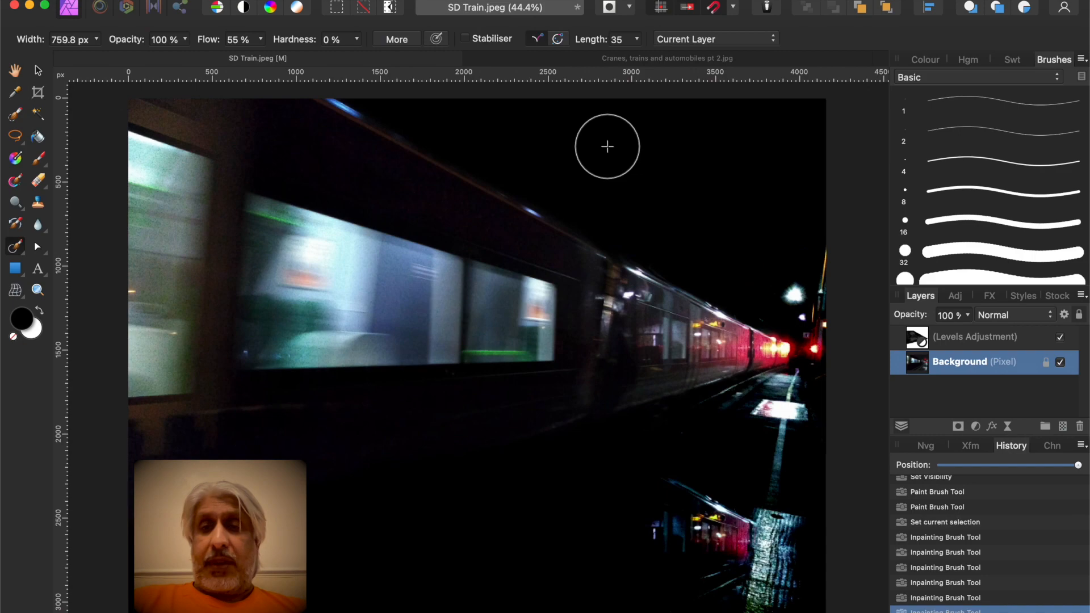
pyautogui.moveTo(802, 222); pyautogui.dragTo(823, 262)
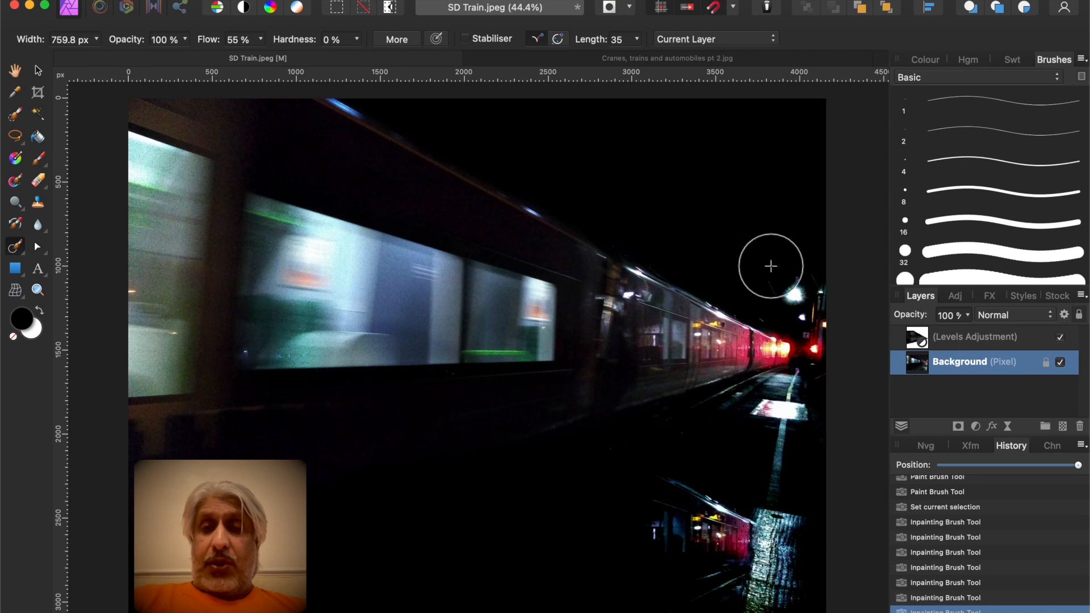
pyautogui.moveTo(770, 265)
pyautogui.mouseDown()
pyautogui.moveTo(805, 281)
pyautogui.moveTo(783, 276)
pyautogui.moveTo(819, 300)
pyautogui.mouseUp()
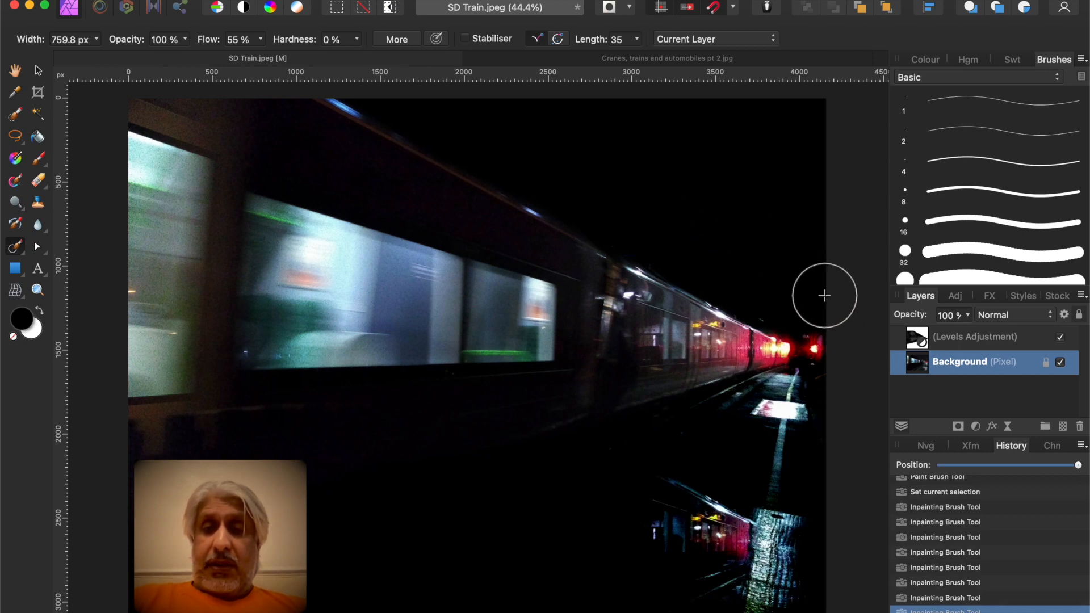
pyautogui.moveTo(826, 303); pyautogui.dragTo(824, 442)
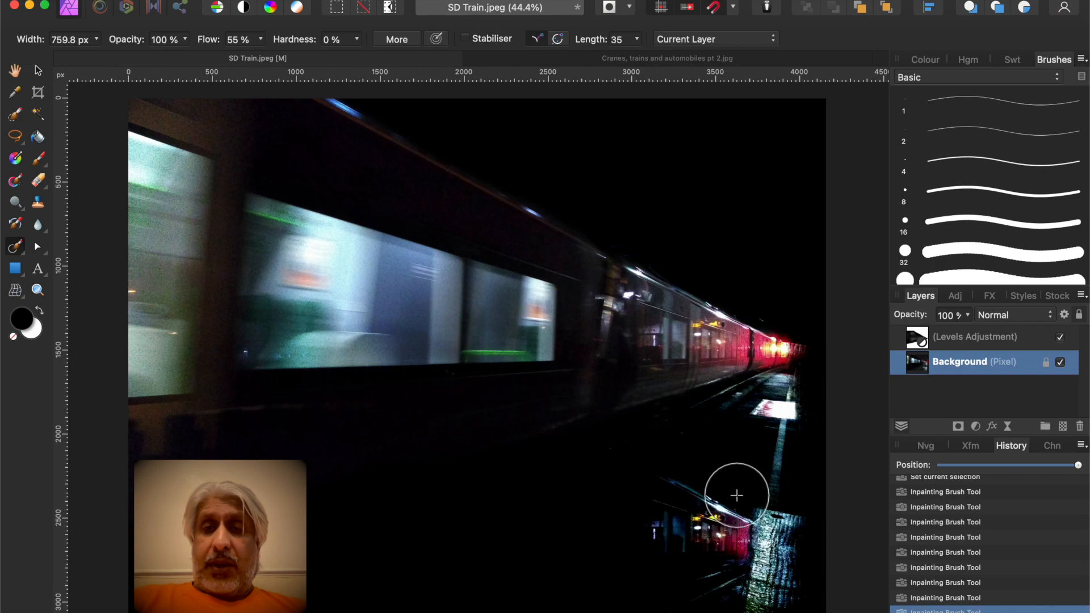
# Inpaint the platform area along the right edge beneath the train's rear
pyautogui.moveTo(818, 423); pyautogui.dragTo(820, 564)
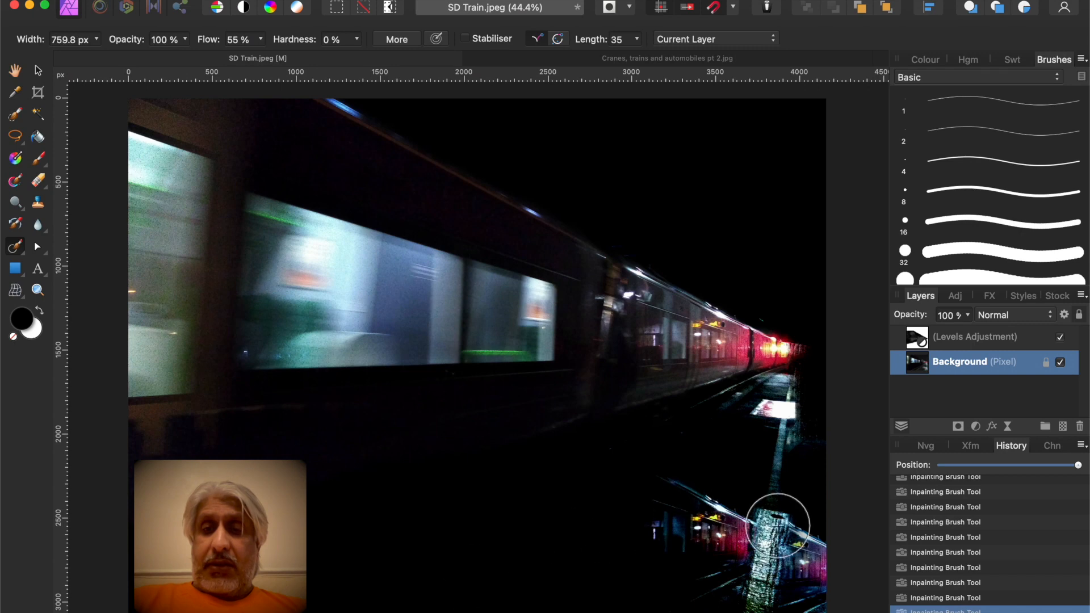
pyautogui.moveTo(827, 448)
pyautogui.mouseDown()
pyautogui.moveTo(772, 445)
pyautogui.moveTo(762, 462)
pyautogui.moveTo(784, 451)
pyautogui.mouseUp()
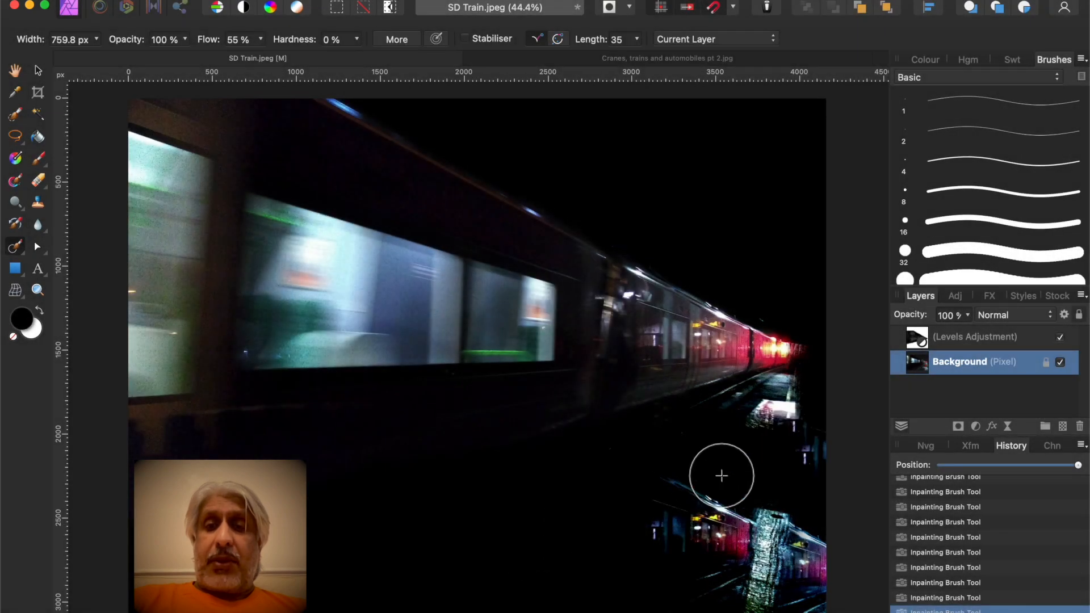
pyautogui.moveTo(768, 464)
pyautogui.mouseDown()
pyautogui.moveTo(818, 452)
pyautogui.moveTo(795, 457)
pyautogui.mouseUp()
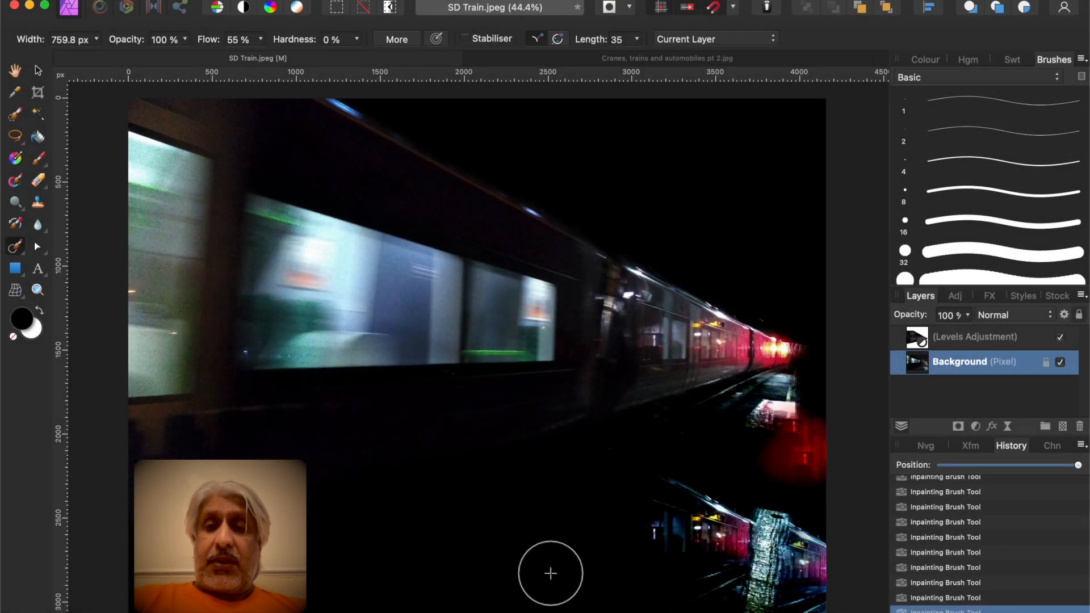
pyautogui.moveTo(810, 438)
pyautogui.mouseDown()
pyautogui.moveTo(742, 438)
pyautogui.moveTo(804, 422)
pyautogui.moveTo(767, 433)
pyautogui.mouseUp()
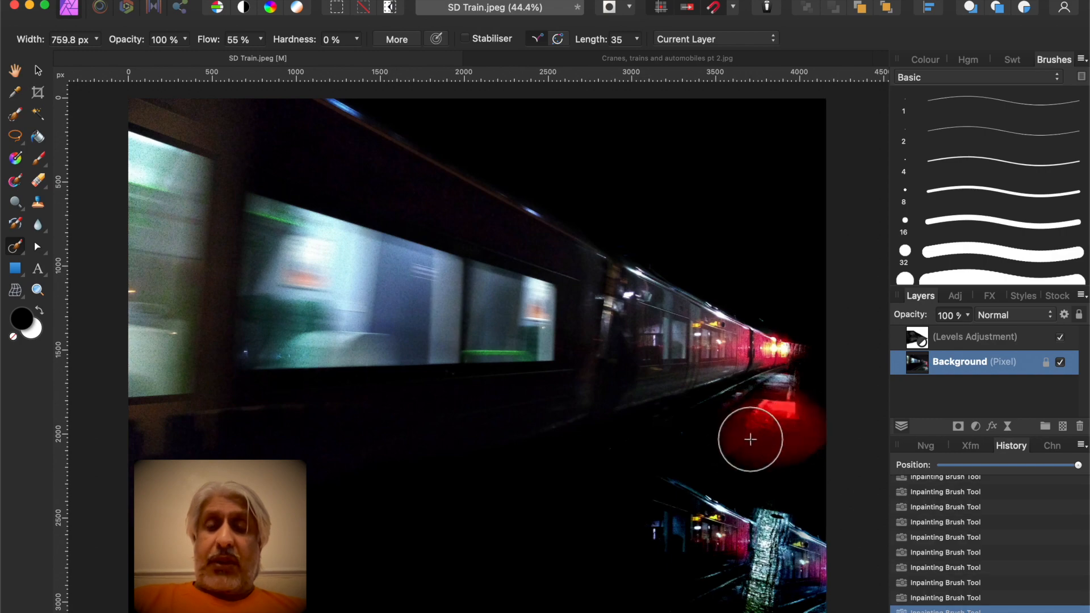
pyautogui.moveTo(872, 437); pyautogui.dragTo(789, 424)
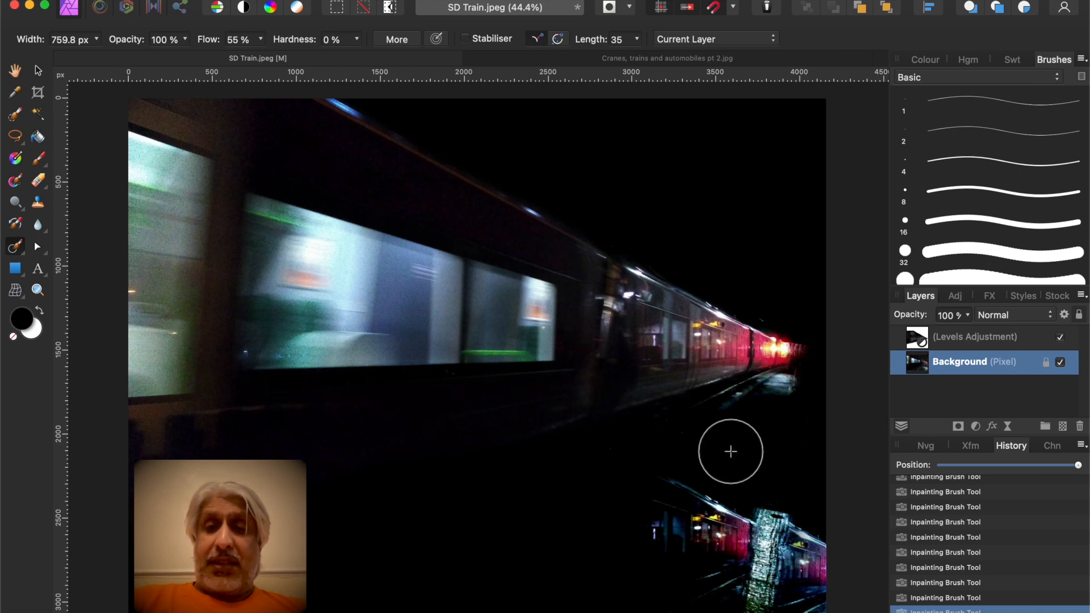
pyautogui.moveTo(762, 418)
pyautogui.mouseDown()
pyautogui.moveTo(798, 400)
pyautogui.moveTo(772, 419)
pyautogui.moveTo(787, 406)
pyautogui.moveTo(727, 425)
pyautogui.mouseUp()
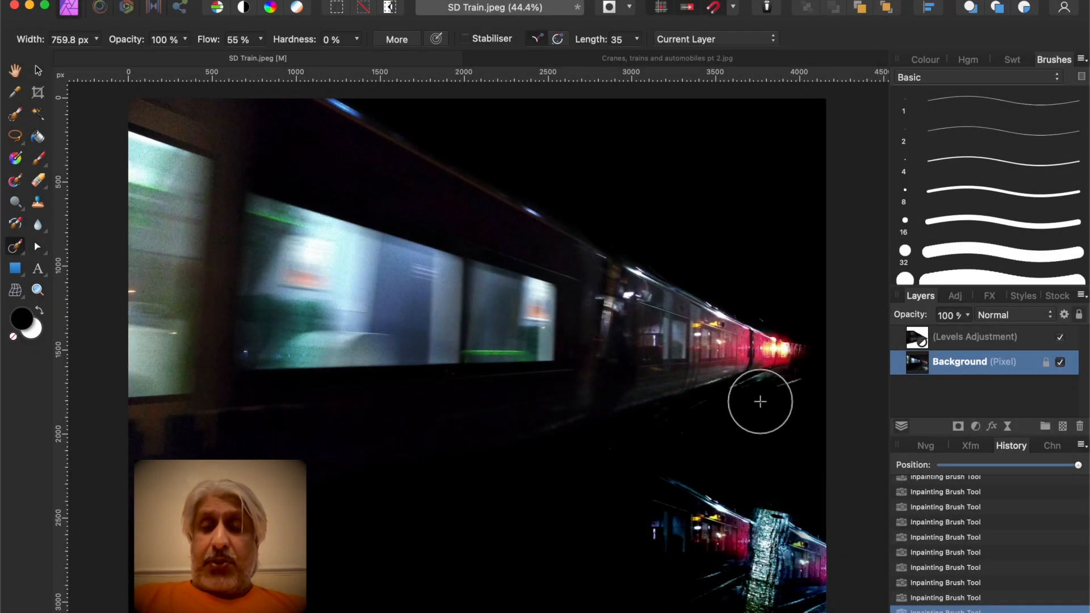
# Shrink the inpainting brush to about 397 px and inpaint the platform below the train's rear carriages
pyautogui.scroll(5, 761, 392)
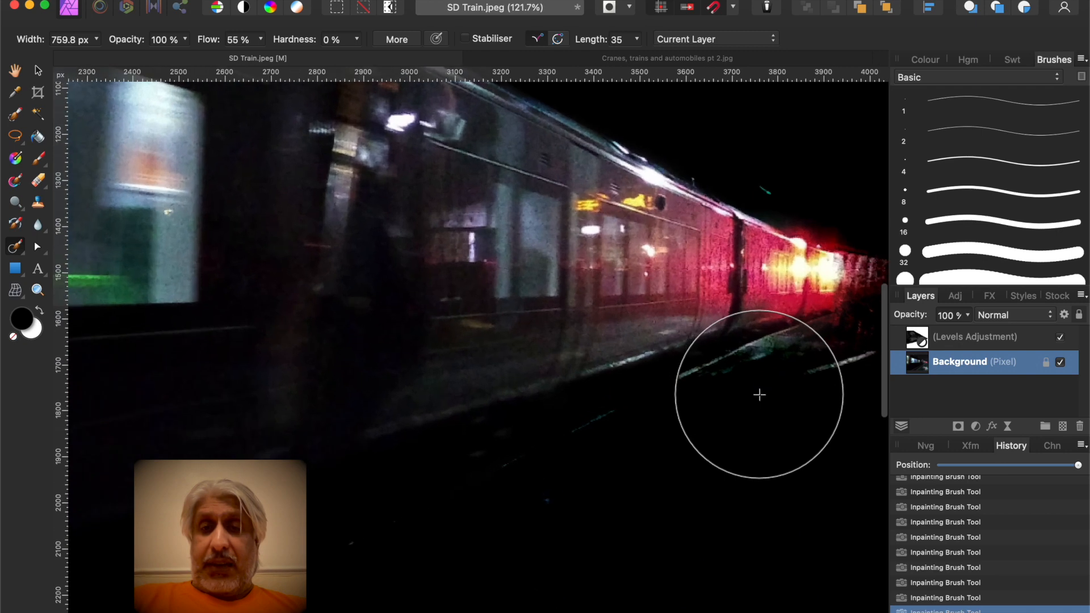
pyautogui.press('[')
pyautogui.press('[')
pyautogui.press('[')
pyautogui.press('[')
pyautogui.moveTo(640, 464)
pyautogui.mouseDown()
pyautogui.moveTo(501, 527)
pyautogui.moveTo(533, 515)
pyautogui.mouseUp()
pyautogui.moveTo(619, 431)
pyautogui.mouseDown()
pyautogui.moveTo(499, 496)
pyautogui.moveTo(548, 463)
pyautogui.moveTo(338, 555)
pyautogui.mouseUp()
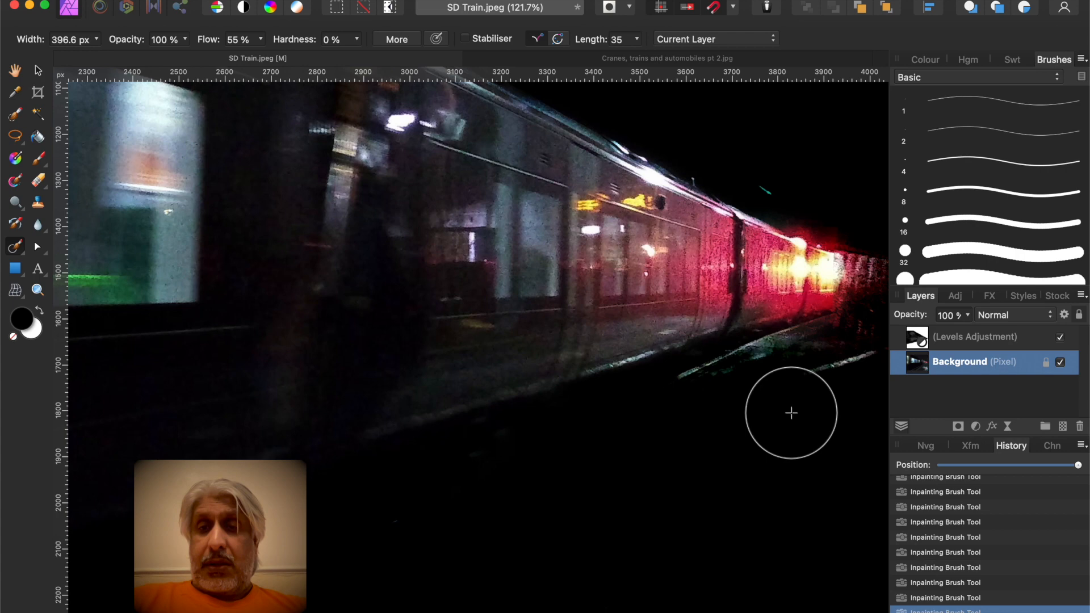
pyautogui.moveTo(791, 411)
pyautogui.mouseDown()
pyautogui.moveTo(878, 368)
pyautogui.moveTo(817, 394)
pyautogui.mouseUp()
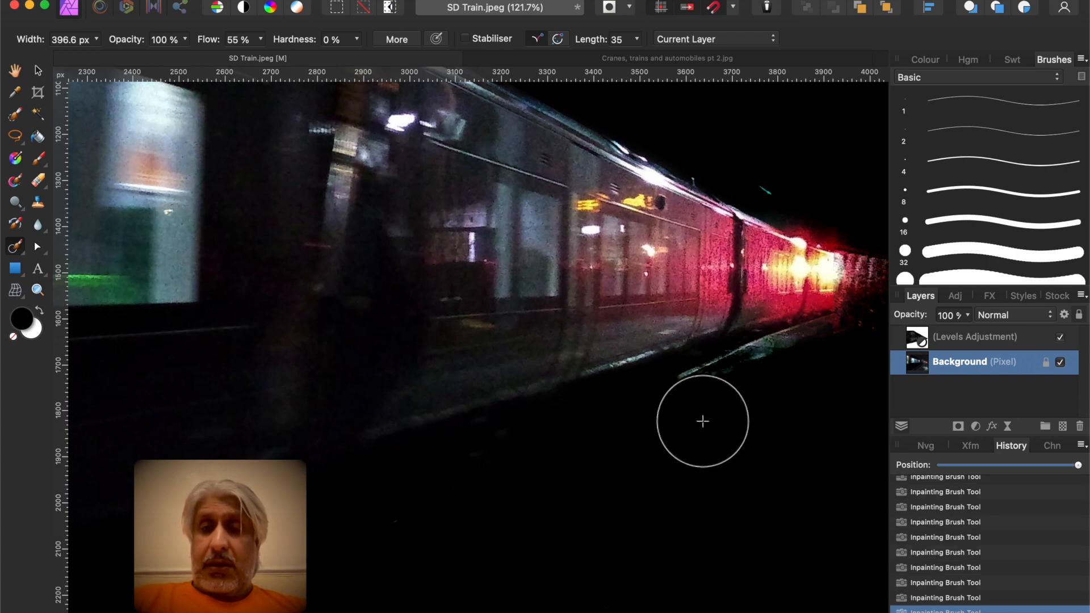
pyautogui.moveTo(697, 417)
pyautogui.mouseDown()
pyautogui.moveTo(805, 365)
pyautogui.moveTo(857, 356)
pyautogui.moveTo(742, 380)
pyautogui.moveTo(678, 411)
pyautogui.moveTo(761, 377)
pyautogui.moveTo(732, 420)
pyautogui.mouseUp()
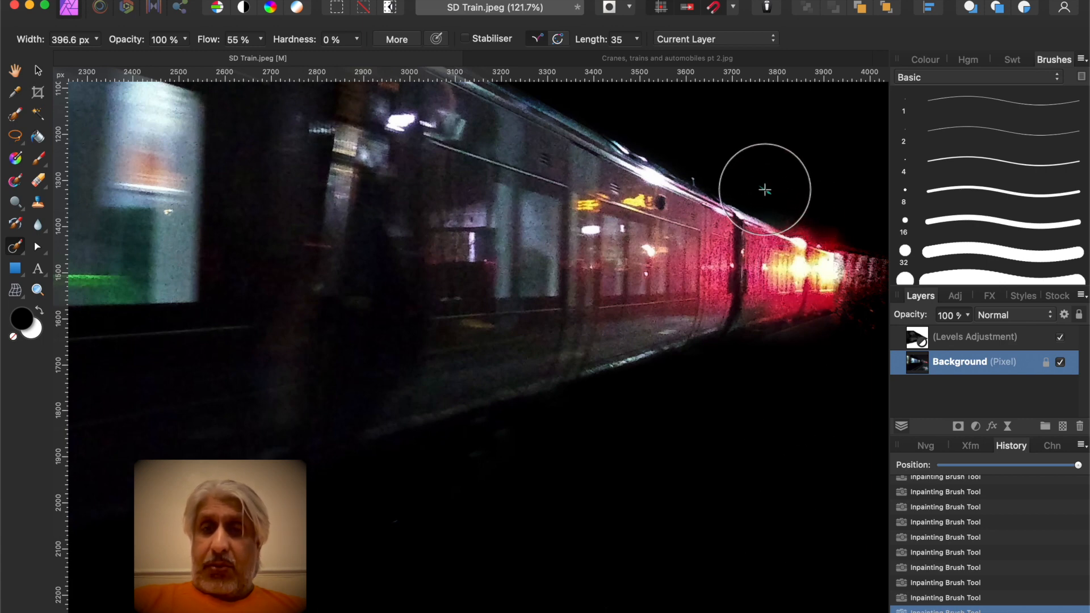
# Shrink the brush to 176 px and inpaint a spot above the train and along its lower edge near the red lights
pyautogui.press('[')
pyautogui.press('[')
pyautogui.press('[')
pyautogui.press('[')
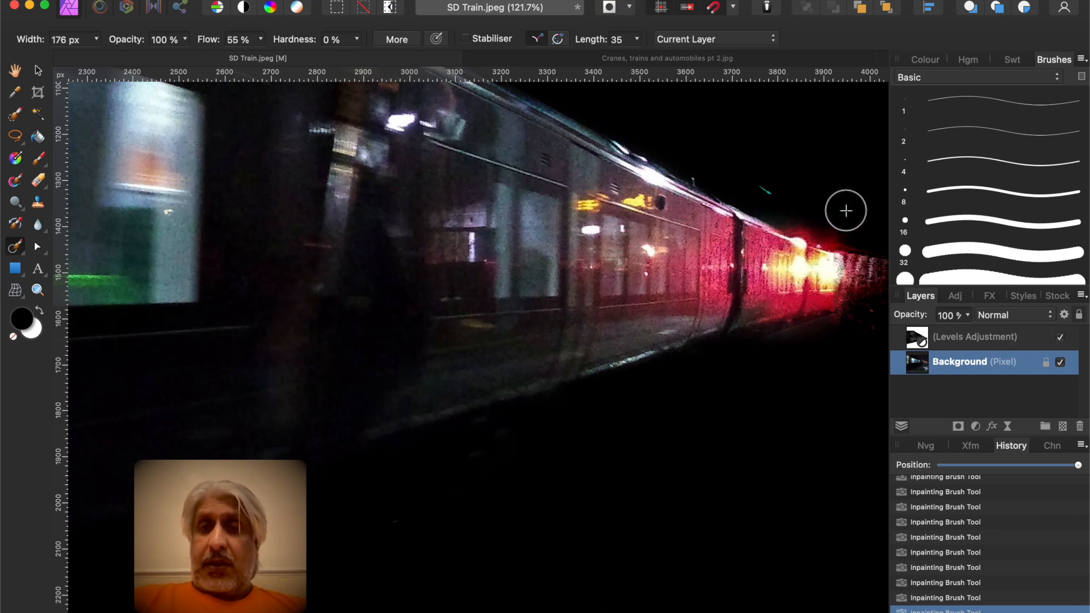
pyautogui.click(774, 196)
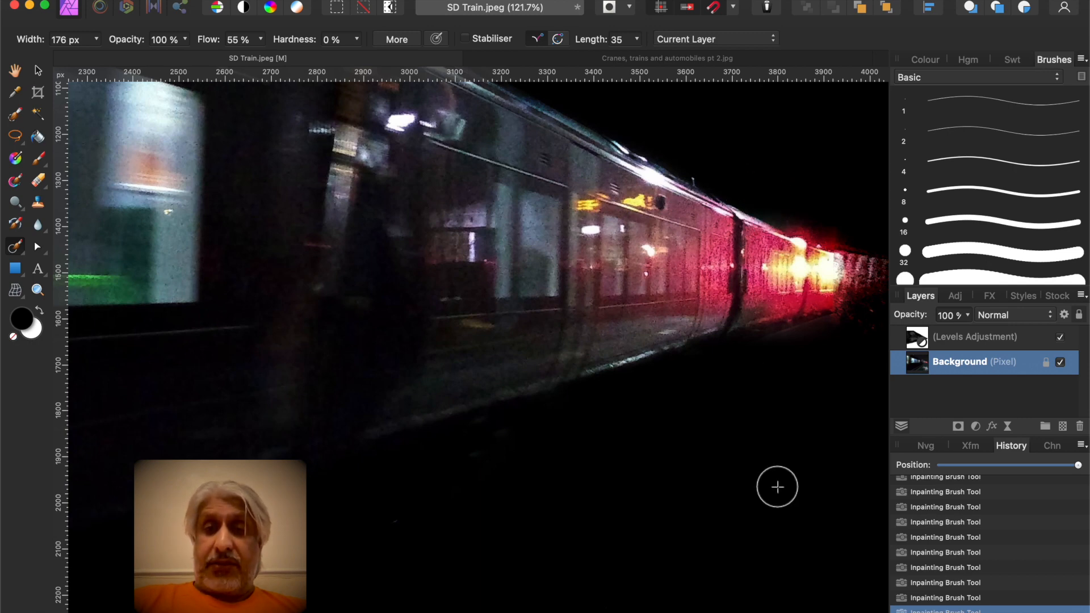
pyautogui.moveTo(857, 362)
pyautogui.mouseDown()
pyautogui.moveTo(874, 316)
pyautogui.moveTo(875, 335)
pyautogui.moveTo(827, 377)
pyautogui.mouseUp()
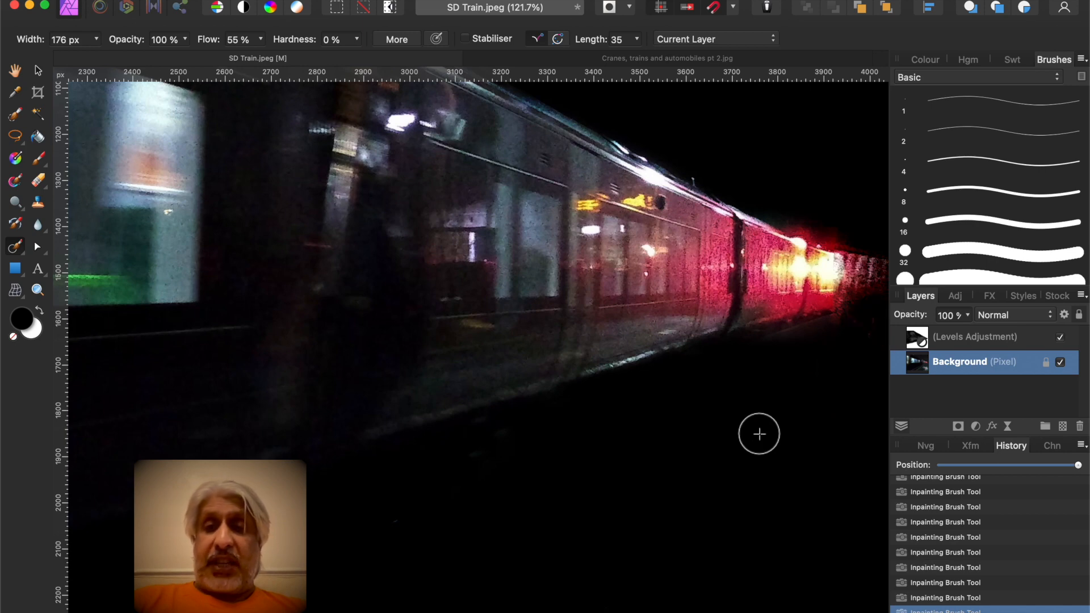
pyautogui.moveTo(851, 337)
pyautogui.mouseDown()
pyautogui.moveTo(768, 348)
pyautogui.moveTo(800, 343)
pyautogui.moveTo(792, 349)
pyautogui.mouseUp()
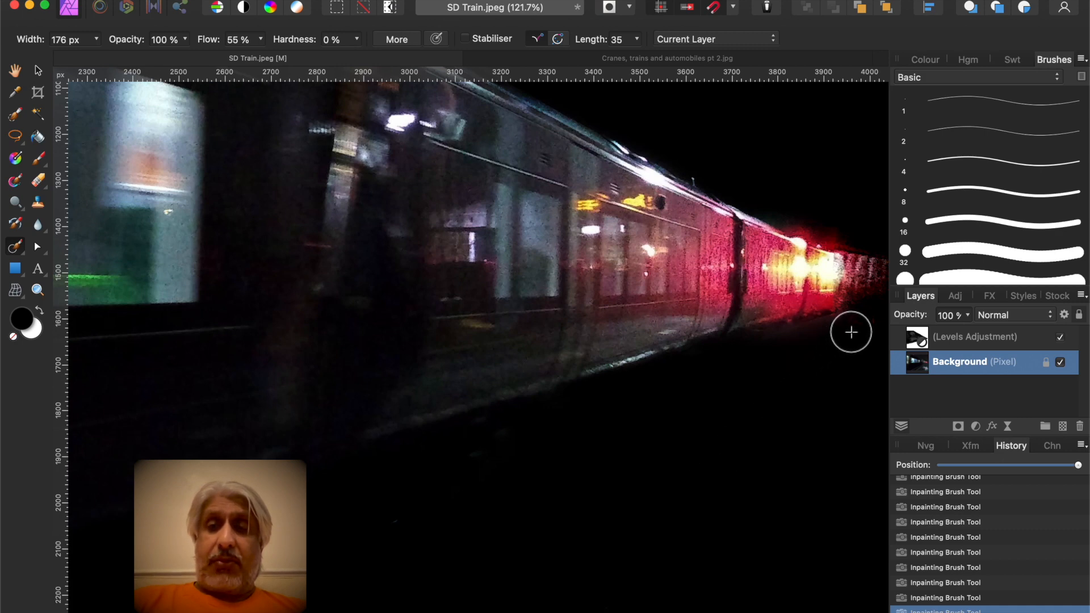
pyautogui.moveTo(853, 327); pyautogui.dragTo(756, 353)
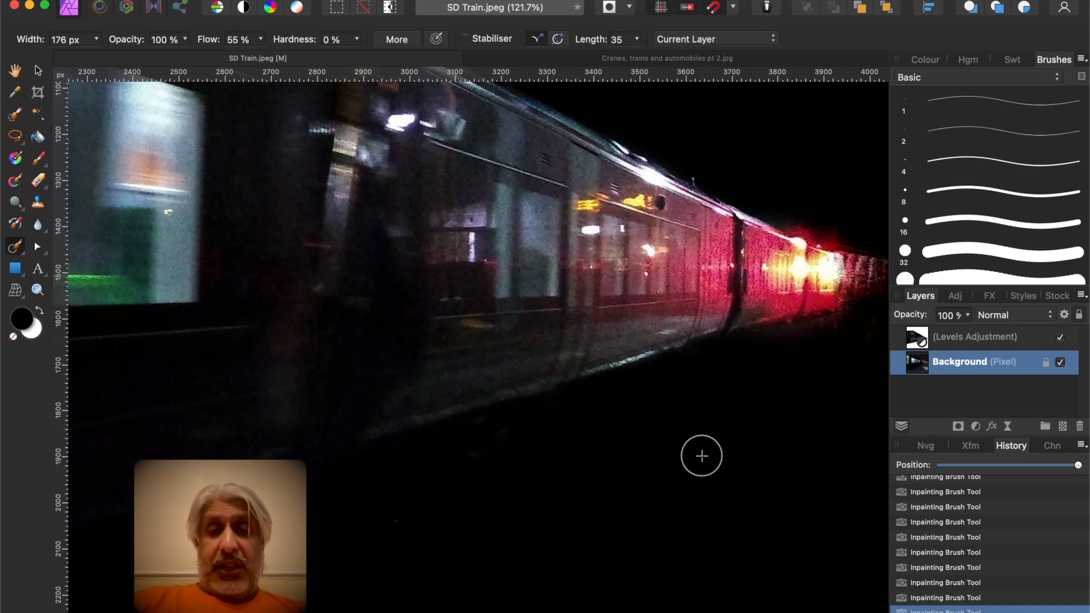
# Inpaint the dark ground beside the lower platform reflection with a brush about 268 px wide
pyautogui.scroll(-5, 701, 456)
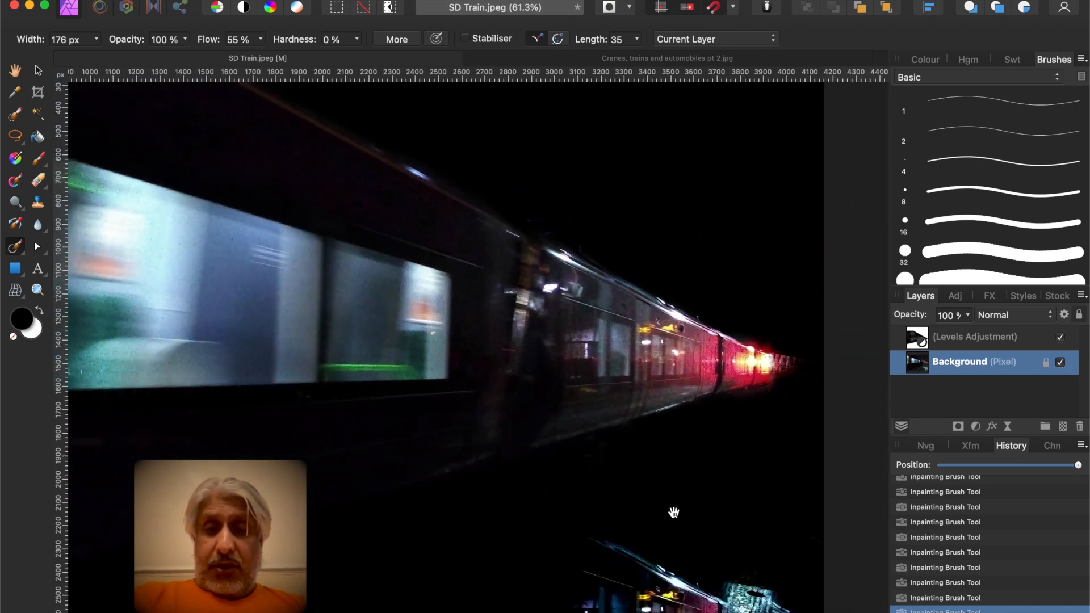
pyautogui.scroll(-7, 674, 513)
pyautogui.hscroll(-3, 674, 512)
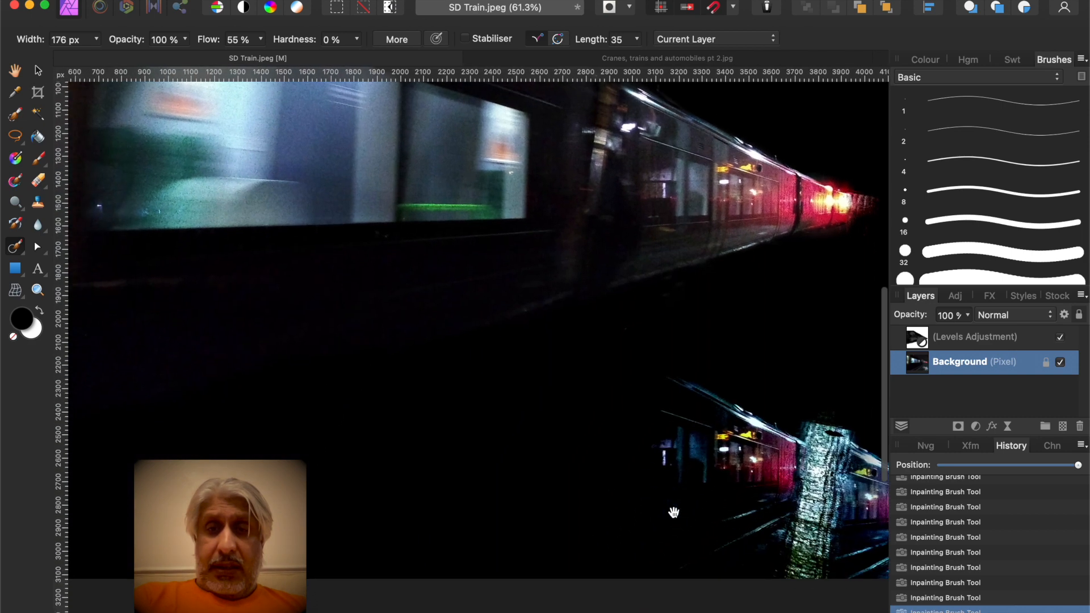
pyautogui.scroll(-5, 674, 512)
pyautogui.hscroll(2, 674, 513)
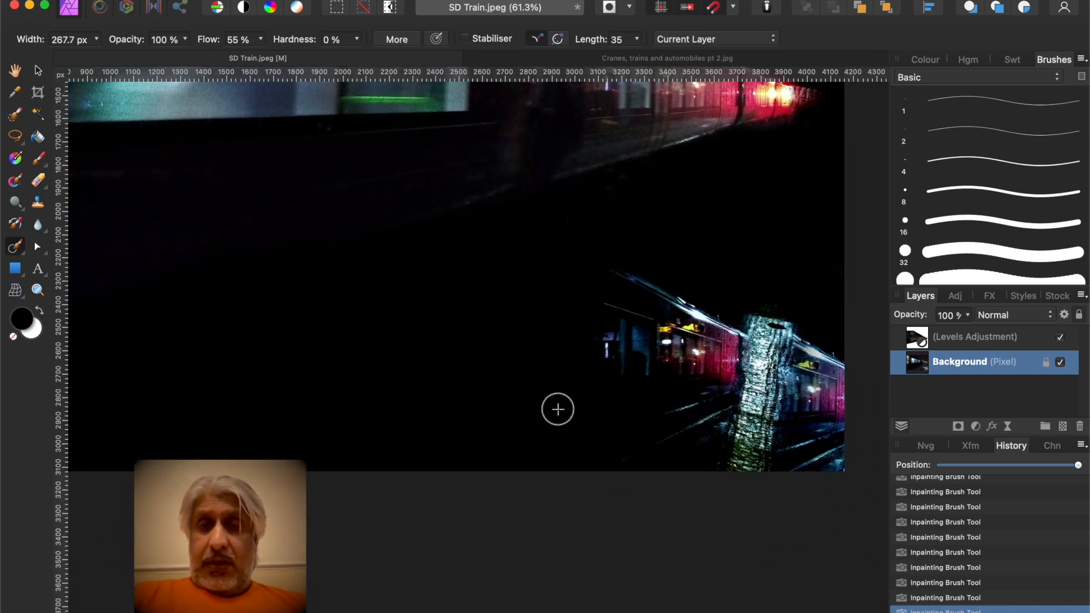
pyautogui.moveTo(561, 407)
pyautogui.mouseDown()
pyautogui.moveTo(633, 437)
pyautogui.moveTo(661, 422)
pyautogui.moveTo(668, 404)
pyautogui.moveTo(653, 458)
pyautogui.moveTo(603, 441)
pyautogui.moveTo(680, 429)
pyautogui.moveTo(629, 457)
pyautogui.moveTo(647, 469)
pyautogui.moveTo(631, 433)
pyautogui.mouseUp()
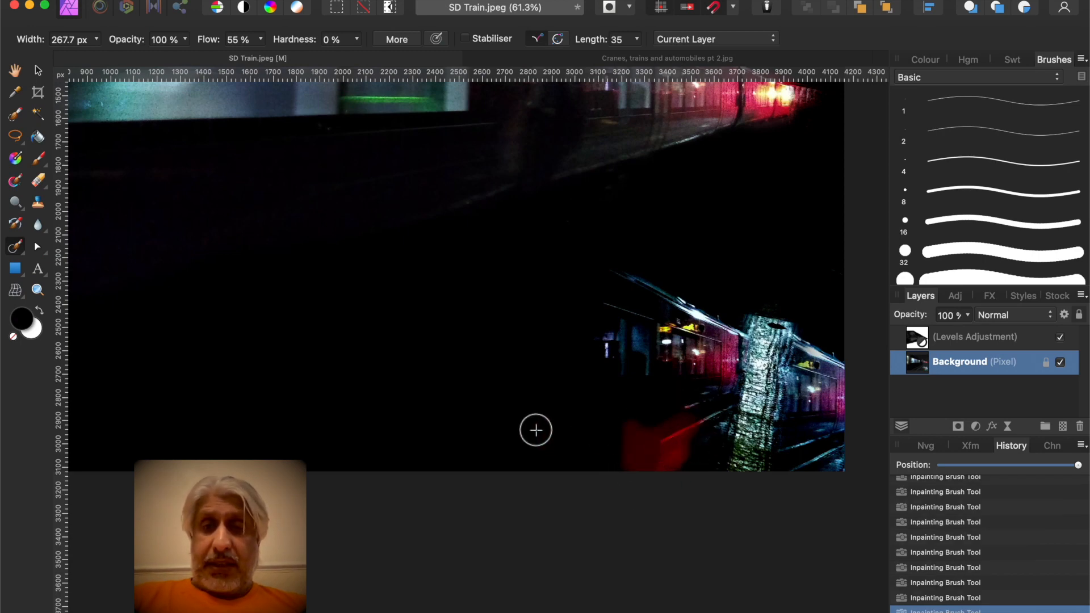
pyautogui.moveTo(666, 413)
pyautogui.mouseDown()
pyautogui.moveTo(706, 399)
pyautogui.moveTo(700, 391)
pyautogui.moveTo(691, 423)
pyautogui.moveTo(702, 432)
pyautogui.moveTo(712, 420)
pyautogui.moveTo(678, 466)
pyautogui.mouseUp()
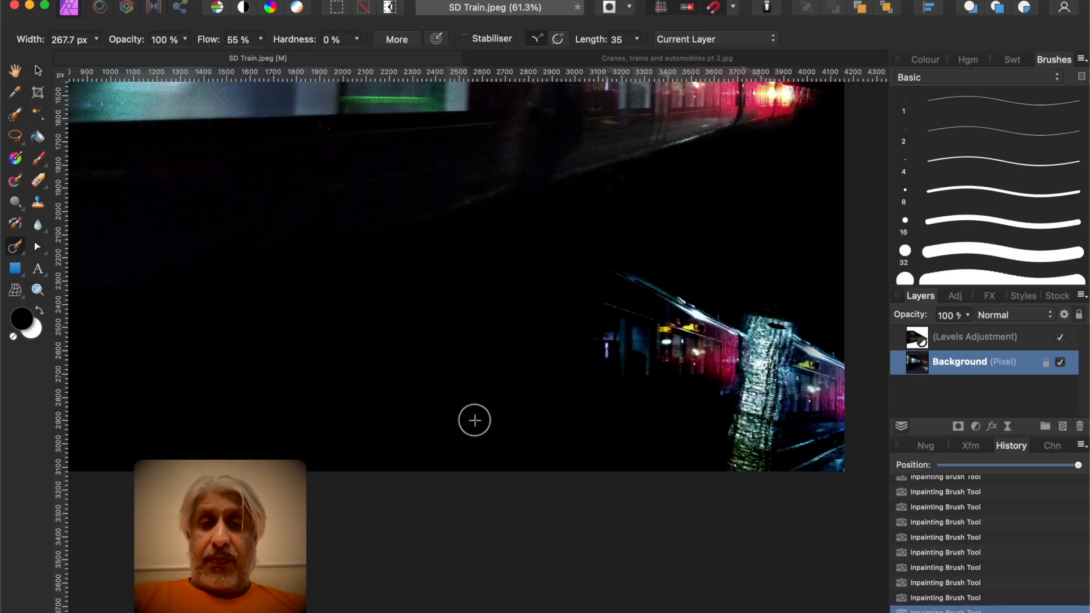
# Inpaint away the bright train reflection on the platform at the lower right with the 267.7 px brush
pyautogui.moveTo(591, 387)
pyautogui.mouseDown()
pyautogui.moveTo(618, 270)
pyautogui.moveTo(606, 270)
pyautogui.moveTo(628, 267)
pyautogui.moveTo(596, 287)
pyautogui.moveTo(591, 365)
pyautogui.moveTo(569, 376)
pyautogui.mouseUp()
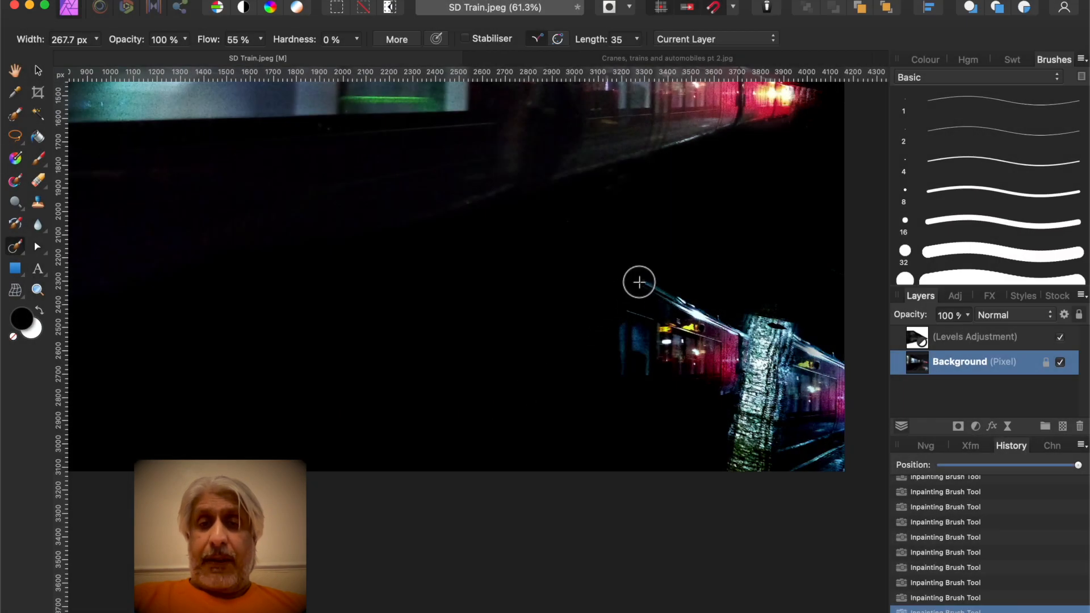
pyautogui.moveTo(645, 280)
pyautogui.mouseDown()
pyautogui.moveTo(636, 285)
pyautogui.moveTo(669, 279)
pyautogui.moveTo(628, 275)
pyautogui.moveTo(658, 292)
pyautogui.mouseUp()
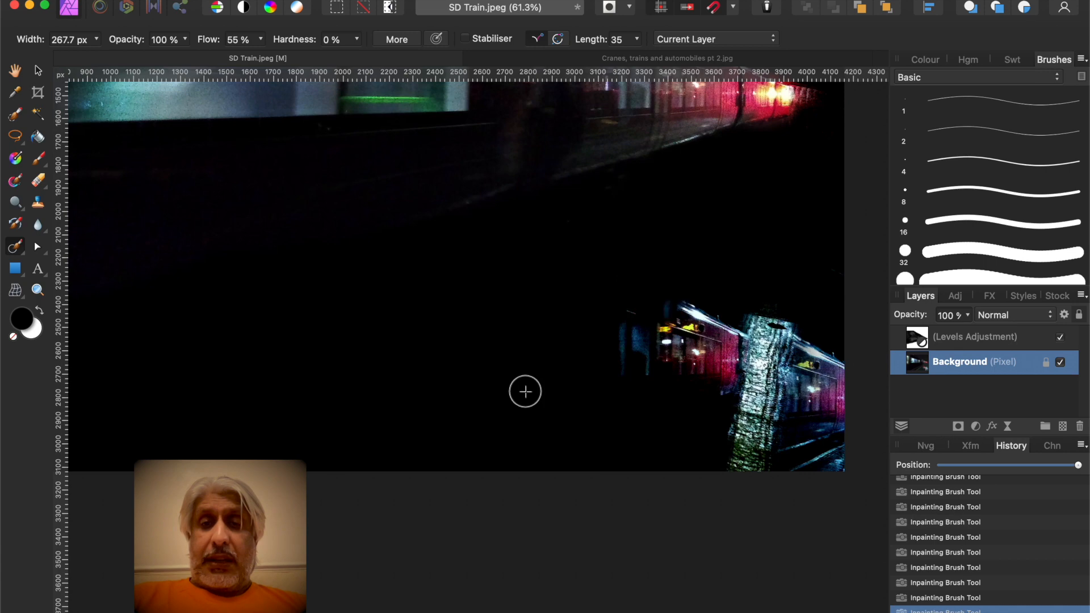
pyautogui.moveTo(606, 324)
pyautogui.mouseDown()
pyautogui.moveTo(635, 326)
pyautogui.moveTo(628, 385)
pyautogui.moveTo(620, 358)
pyautogui.moveTo(612, 376)
pyautogui.mouseUp()
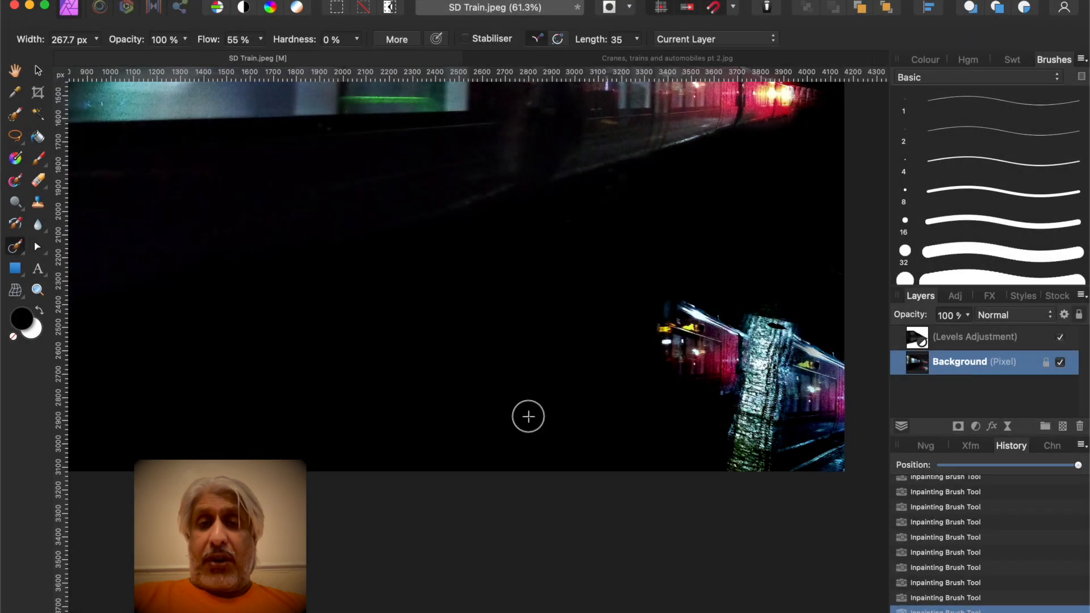
pyautogui.moveTo(646, 341)
pyautogui.mouseDown()
pyautogui.moveTo(676, 307)
pyautogui.moveTo(657, 277)
pyautogui.moveTo(663, 331)
pyautogui.moveTo(675, 317)
pyautogui.moveTo(658, 295)
pyautogui.moveTo(639, 327)
pyautogui.moveTo(653, 362)
pyautogui.moveTo(630, 372)
pyautogui.mouseUp()
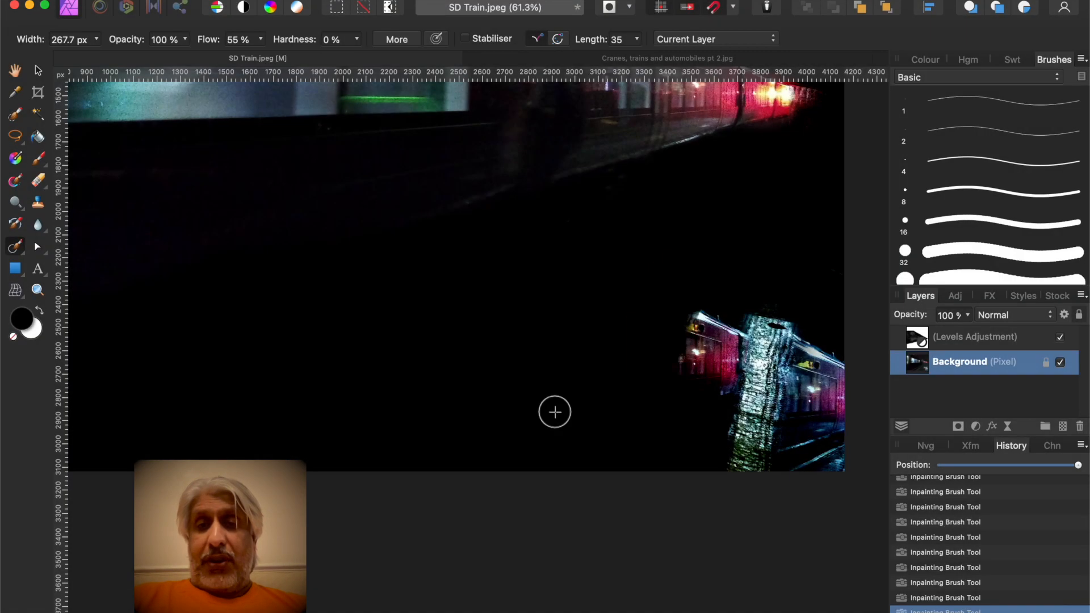
pyautogui.moveTo(665, 389)
pyautogui.mouseDown()
pyautogui.moveTo(670, 361)
pyautogui.moveTo(683, 369)
pyautogui.moveTo(703, 342)
pyautogui.moveTo(680, 287)
pyautogui.moveTo(666, 348)
pyautogui.moveTo(657, 397)
pyautogui.mouseUp()
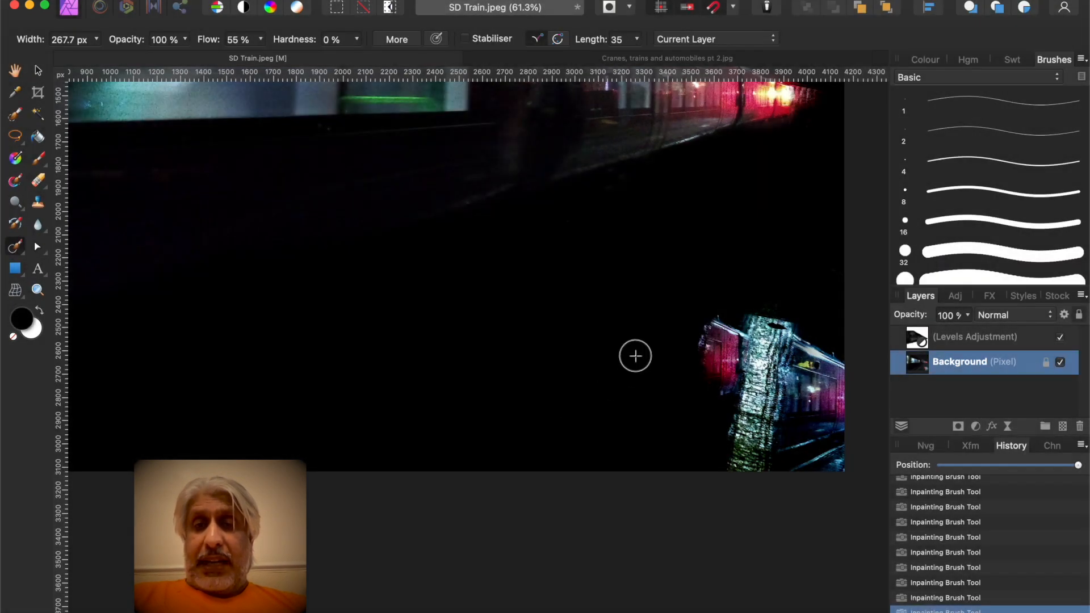
pyautogui.moveTo(677, 369)
pyautogui.mouseDown()
pyautogui.moveTo(708, 350)
pyautogui.moveTo(728, 307)
pyautogui.moveTo(683, 325)
pyautogui.moveTo(705, 375)
pyautogui.moveTo(716, 357)
pyautogui.moveTo(688, 369)
pyautogui.mouseUp()
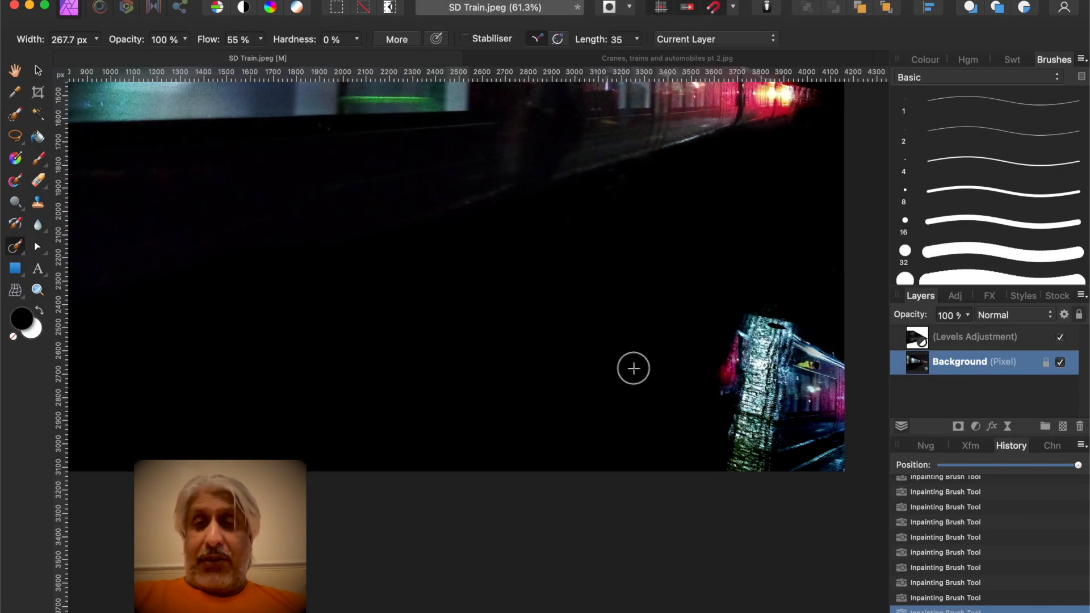
pyautogui.moveTo(702, 388)
pyautogui.mouseDown()
pyautogui.moveTo(748, 319)
pyautogui.moveTo(729, 394)
pyautogui.moveTo(706, 414)
pyautogui.moveTo(698, 348)
pyautogui.moveTo(741, 317)
pyautogui.moveTo(725, 365)
pyautogui.moveTo(698, 381)
pyautogui.moveTo(734, 309)
pyautogui.moveTo(733, 381)
pyautogui.moveTo(707, 391)
pyautogui.moveTo(698, 369)
pyautogui.mouseUp()
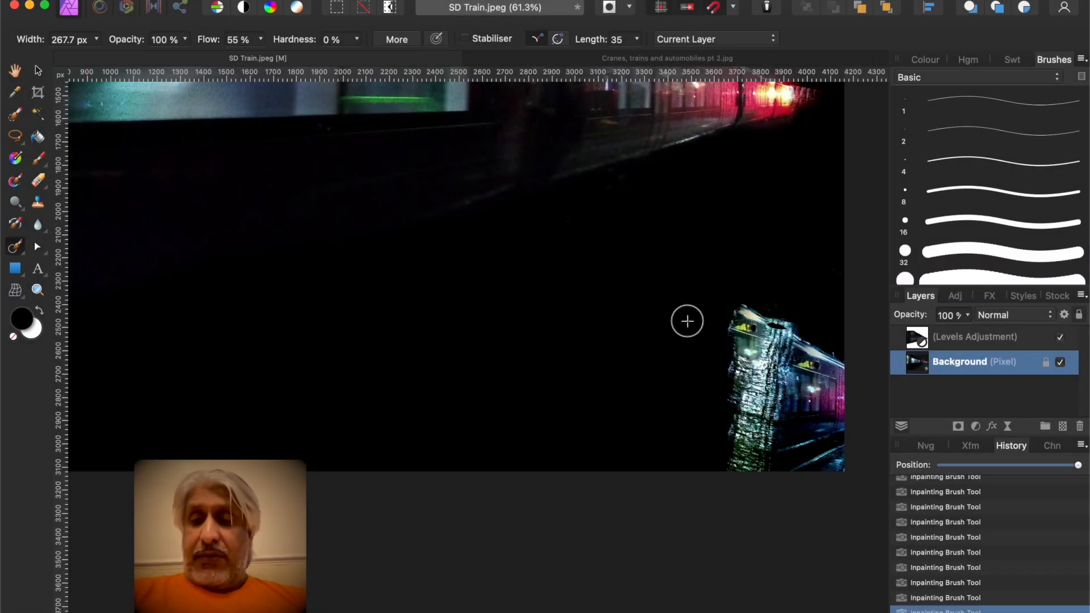
pyautogui.moveTo(686, 329)
pyautogui.mouseDown()
pyautogui.moveTo(774, 266)
pyautogui.moveTo(736, 327)
pyautogui.moveTo(752, 323)
pyautogui.moveTo(750, 290)
pyautogui.moveTo(679, 342)
pyautogui.mouseUp()
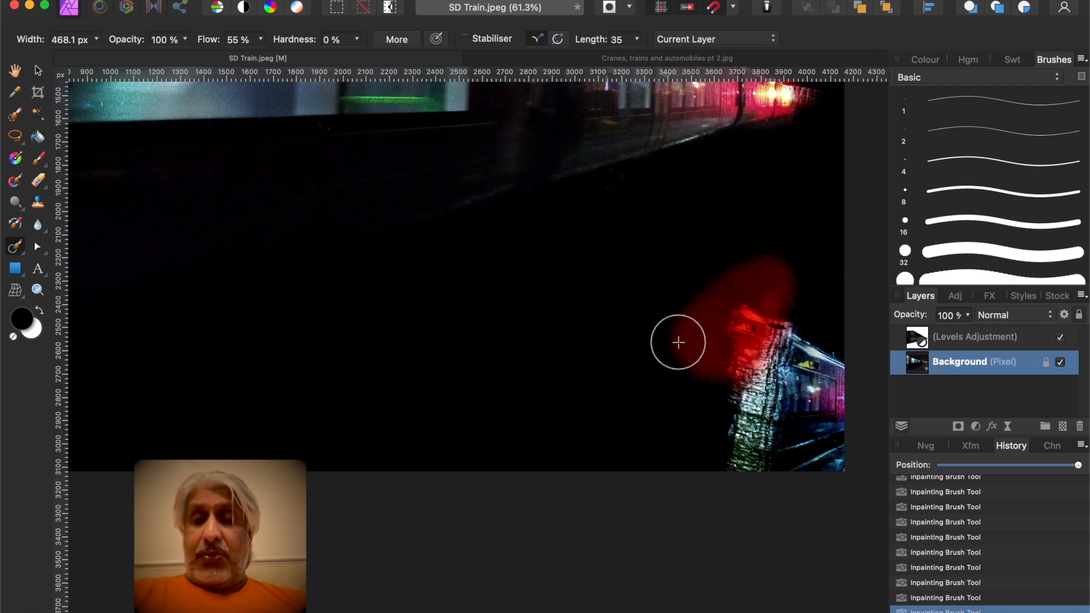
# Enlarge the inpainting brush to about 819 px and inpaint the remaining reflection along the lower right edge
pyautogui.moveTo(676, 341)
pyautogui.mouseDown()
pyautogui.moveTo(818, 336)
pyautogui.moveTo(858, 357)
pyautogui.moveTo(757, 316)
pyautogui.moveTo(822, 350)
pyautogui.moveTo(689, 346)
pyautogui.moveTo(704, 327)
pyautogui.moveTo(713, 386)
pyautogui.moveTo(737, 332)
pyautogui.moveTo(668, 378)
pyautogui.mouseUp()
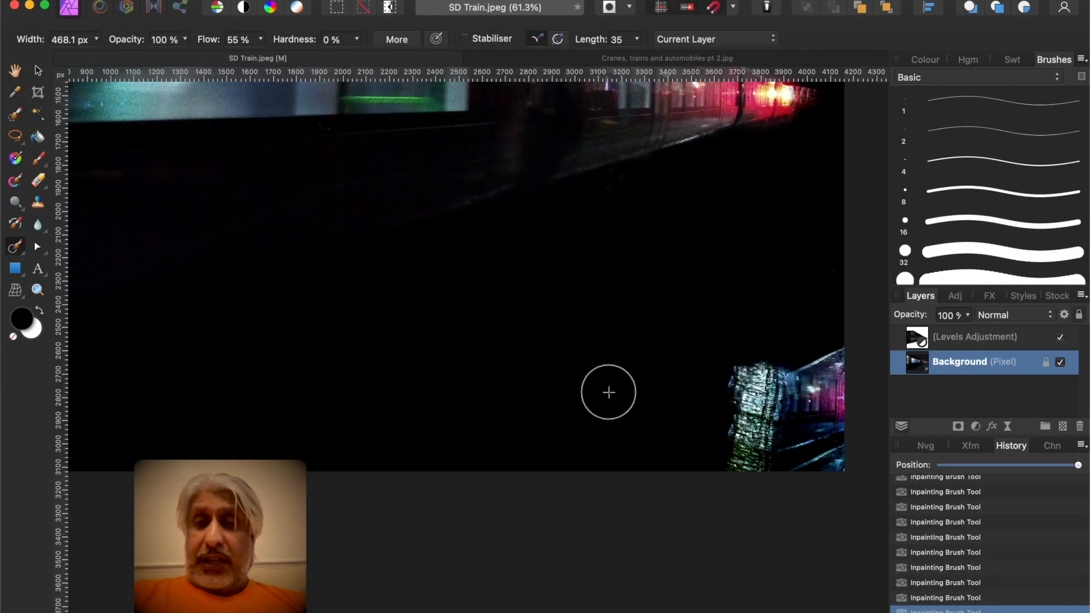
pyautogui.press(']')
pyautogui.press(']')
pyautogui.press(']')
pyautogui.press(']')
pyautogui.moveTo(608, 392)
pyautogui.mouseDown()
pyautogui.moveTo(796, 365)
pyautogui.moveTo(810, 451)
pyautogui.moveTo(744, 457)
pyautogui.moveTo(716, 477)
pyautogui.moveTo(818, 324)
pyautogui.moveTo(742, 314)
pyautogui.moveTo(768, 452)
pyautogui.moveTo(717, 413)
pyautogui.mouseUp()
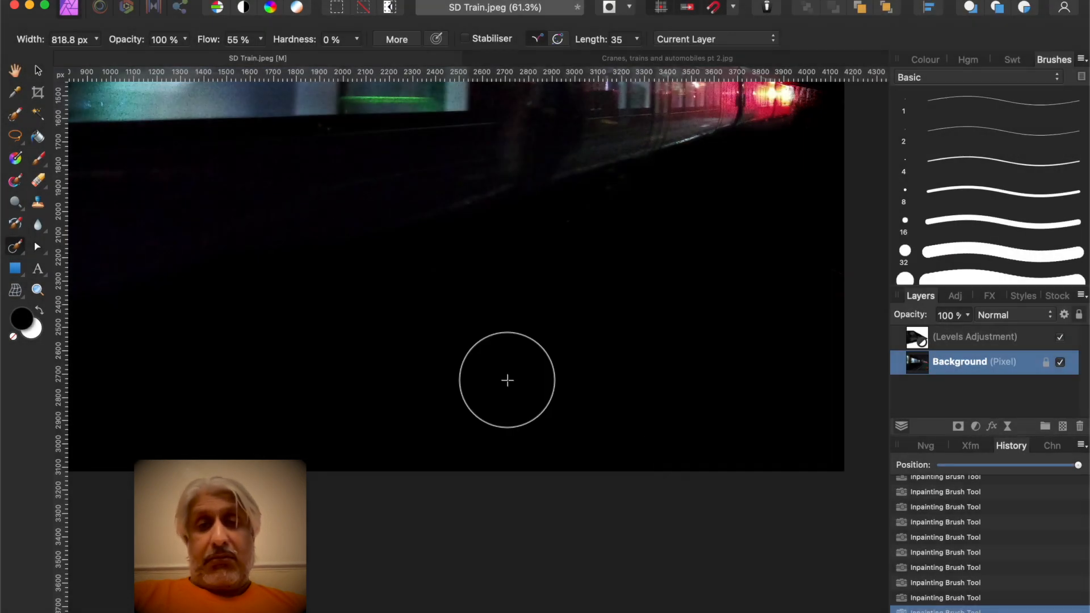
# Apply a Motion Blur filter to the background with a 58 px radius and 0° rotation
pyautogui.scroll(-5, 547, 329)
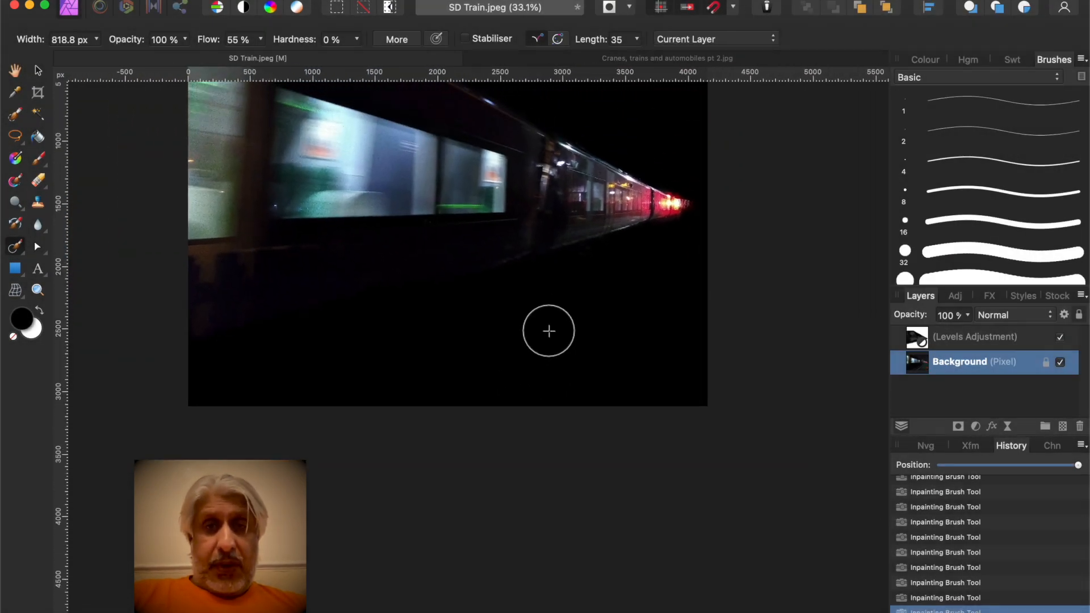
pyautogui.scroll(-1, 549, 331)
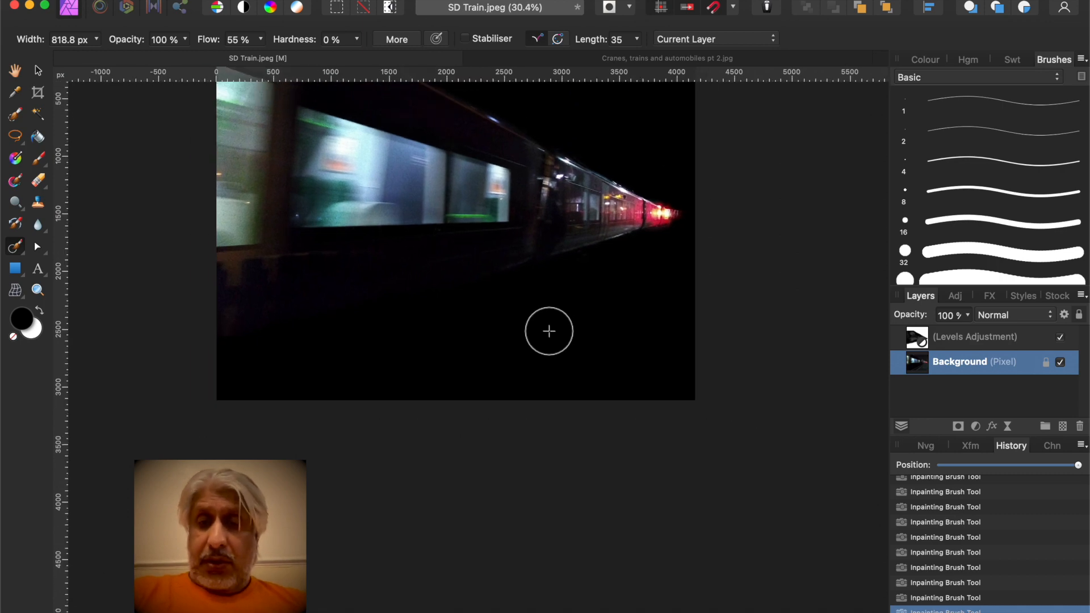
pyautogui.scroll(2, 549, 331)
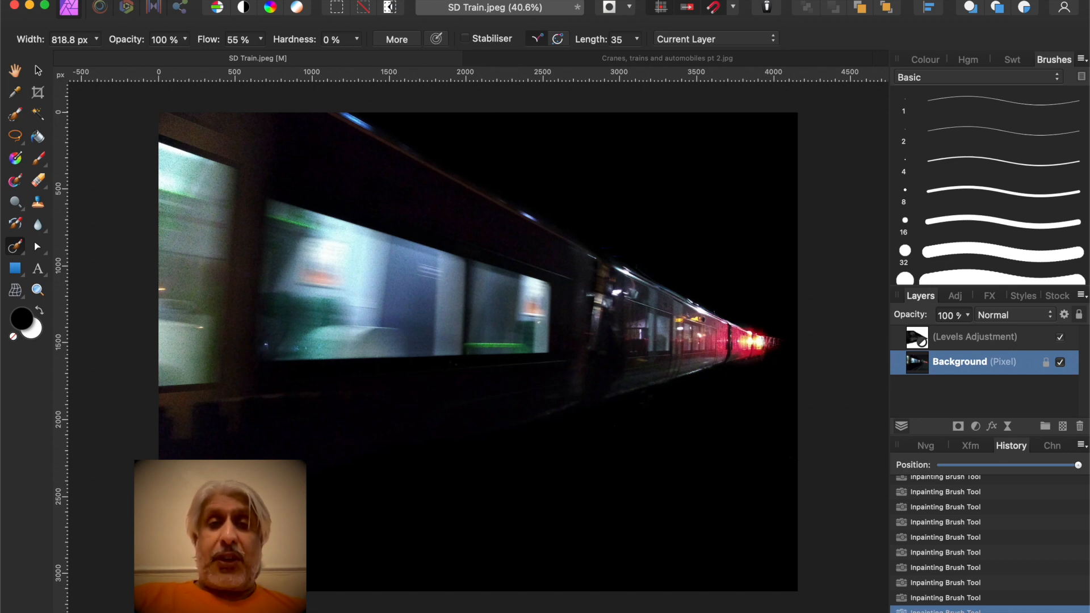
pyautogui.click(434, 0)
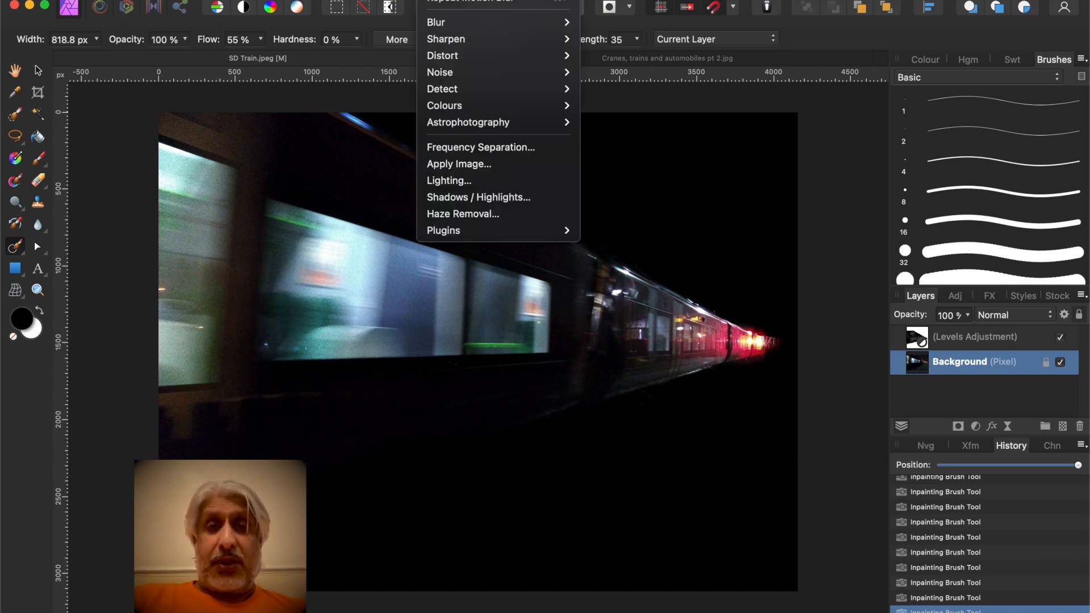
pyautogui.moveTo(564, 29)
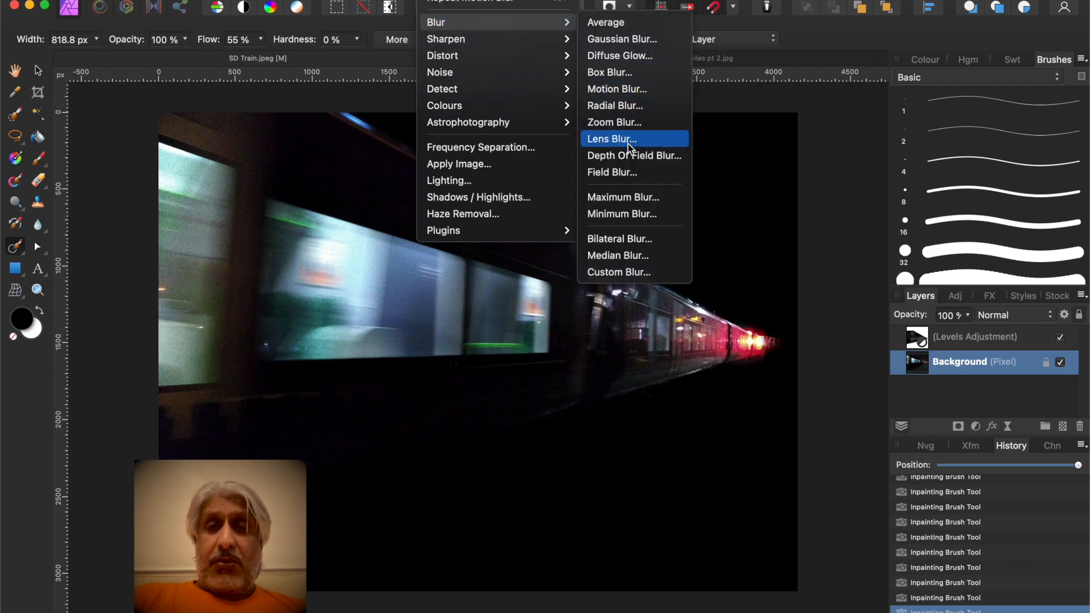
pyautogui.click(613, 91)
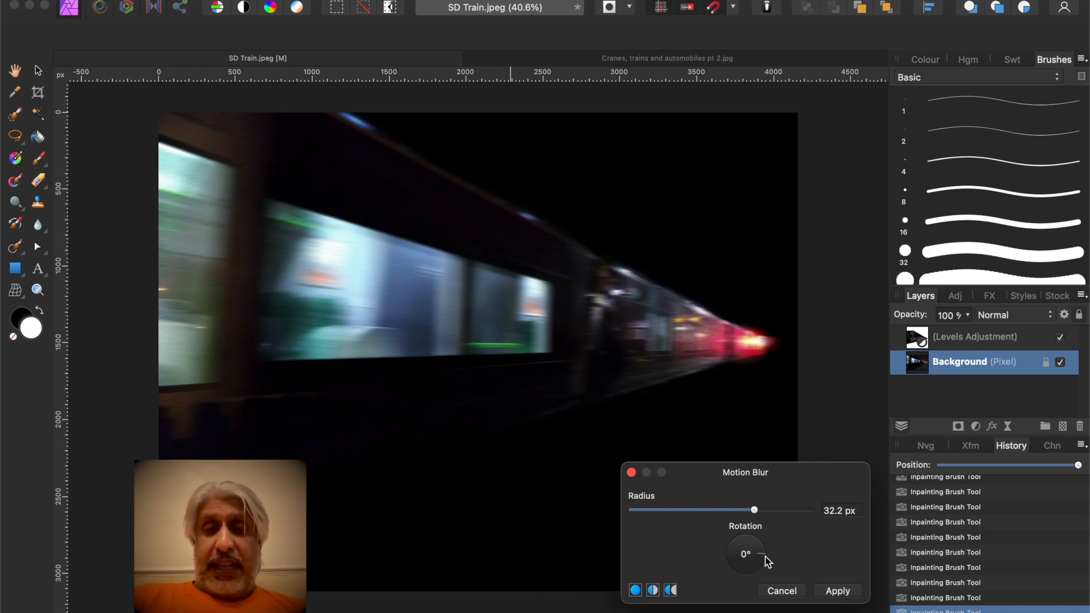
pyautogui.moveTo(766, 556); pyautogui.dragTo(767, 559)
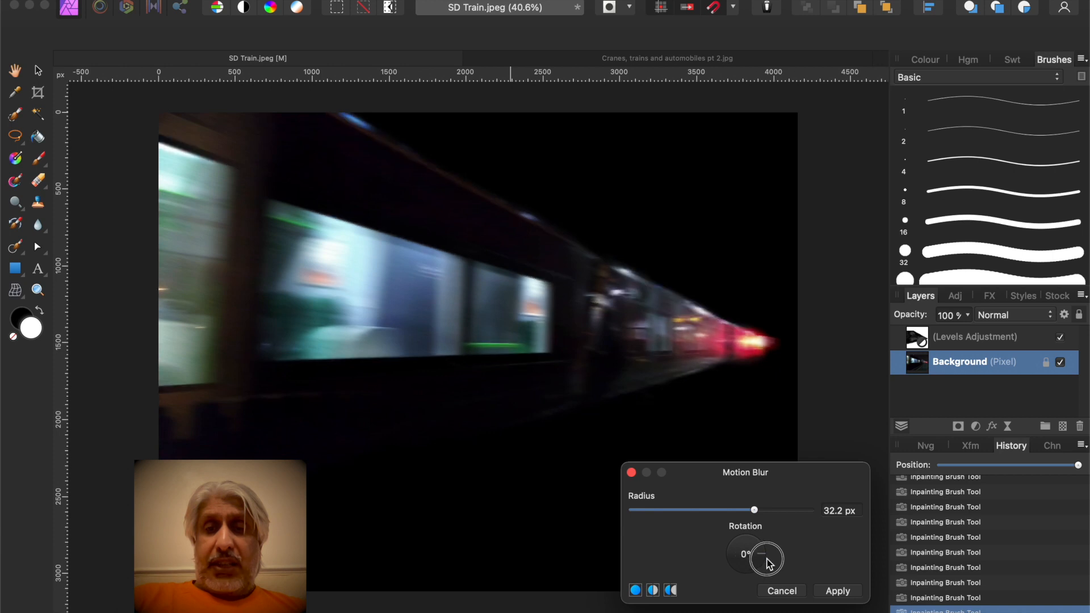
pyautogui.moveTo(769, 564); pyautogui.dragTo(767, 561)
pyautogui.click(768, 560)
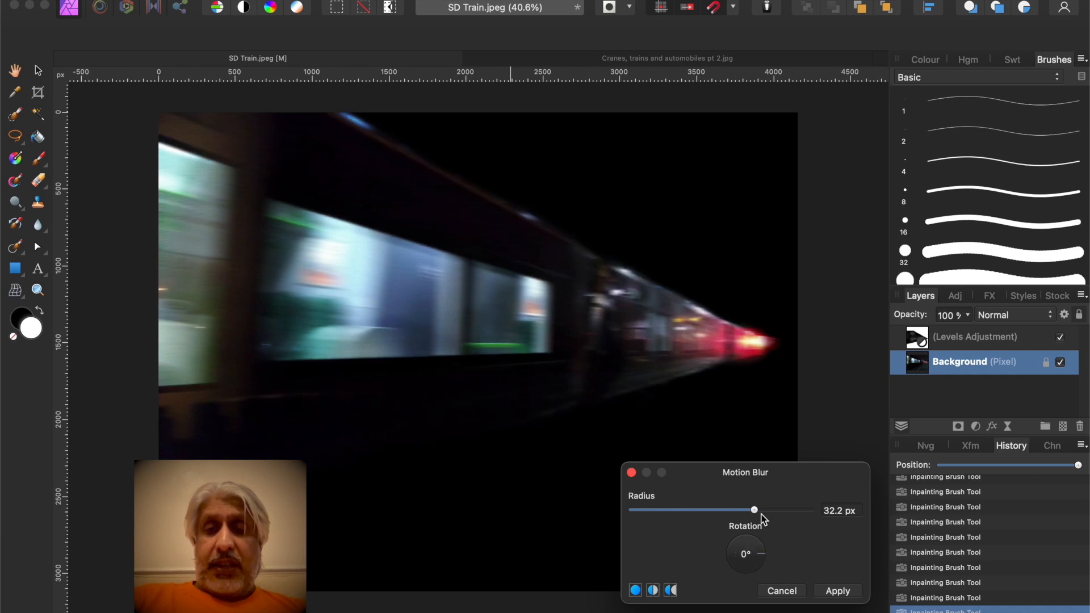
pyautogui.moveTo(756, 512); pyautogui.dragTo(795, 516)
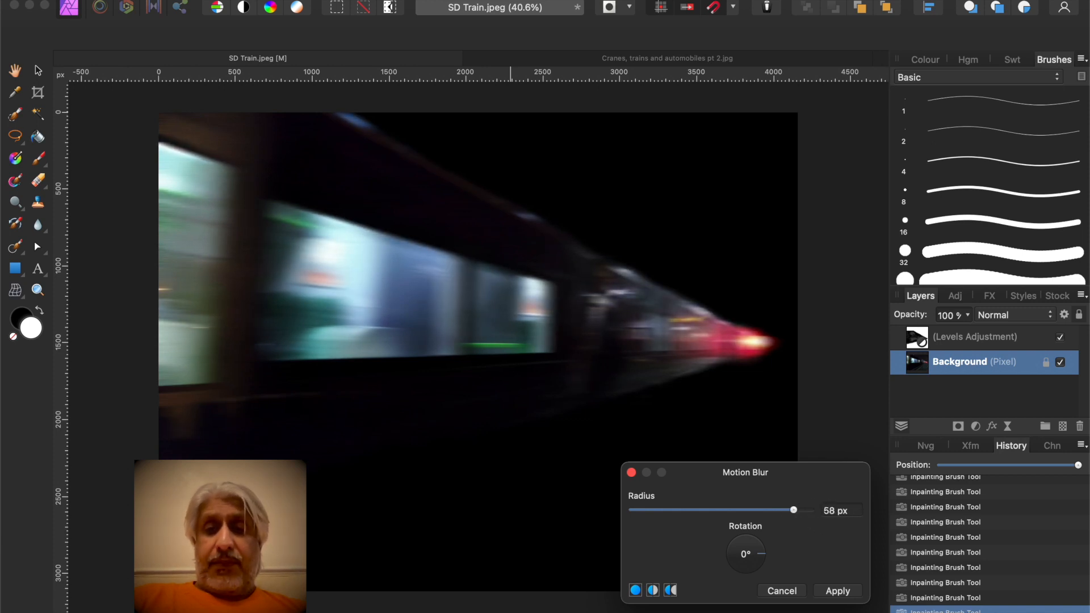
pyautogui.click(837, 591)
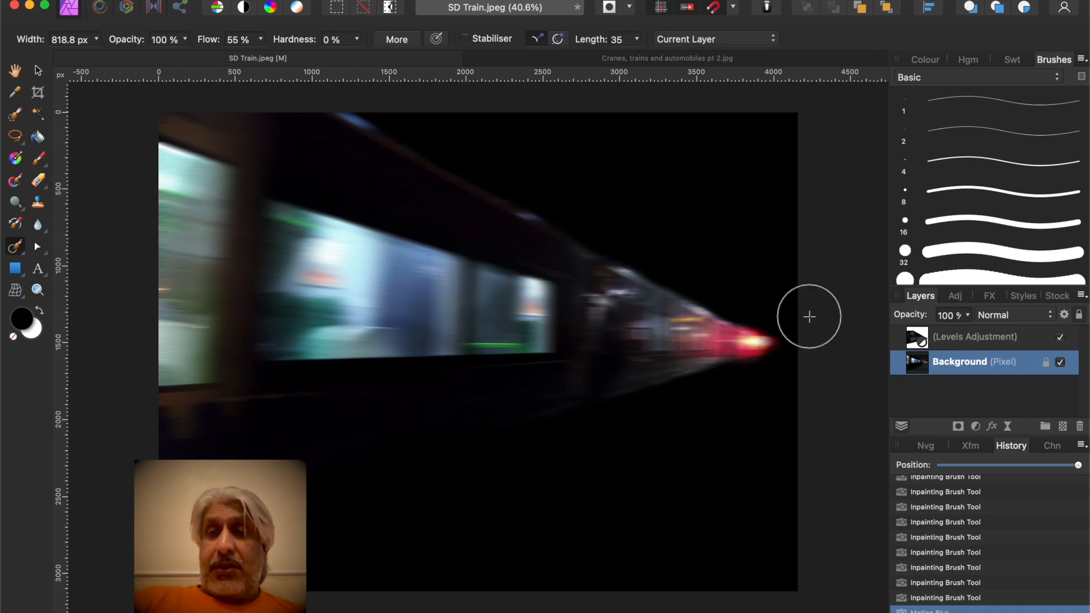
# Enable the Outline layer effect on the background and set its colour to white
pyautogui.click(988, 298)
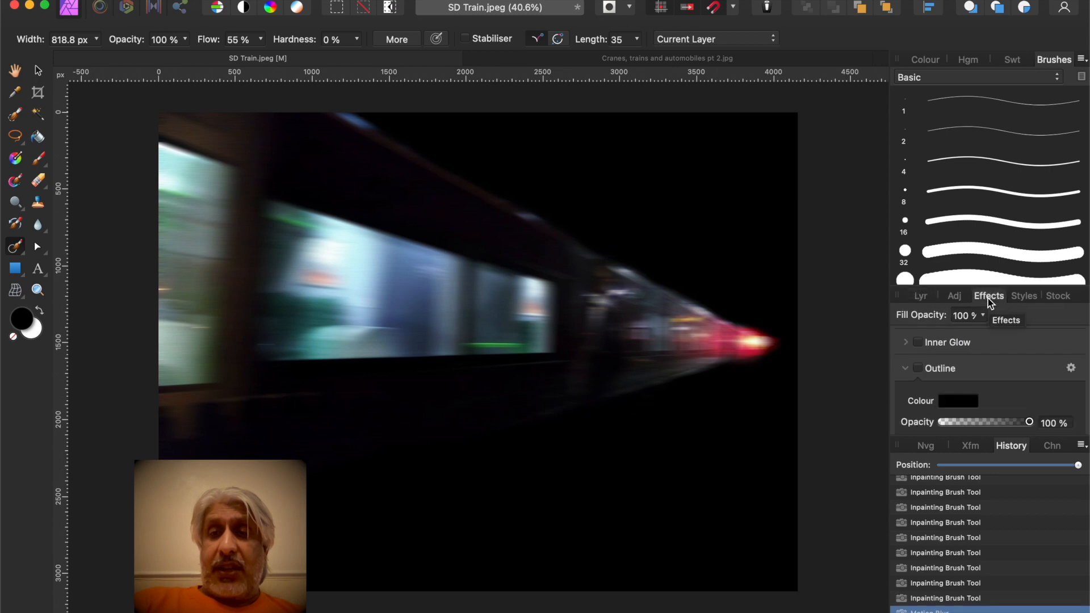
pyautogui.click(917, 367)
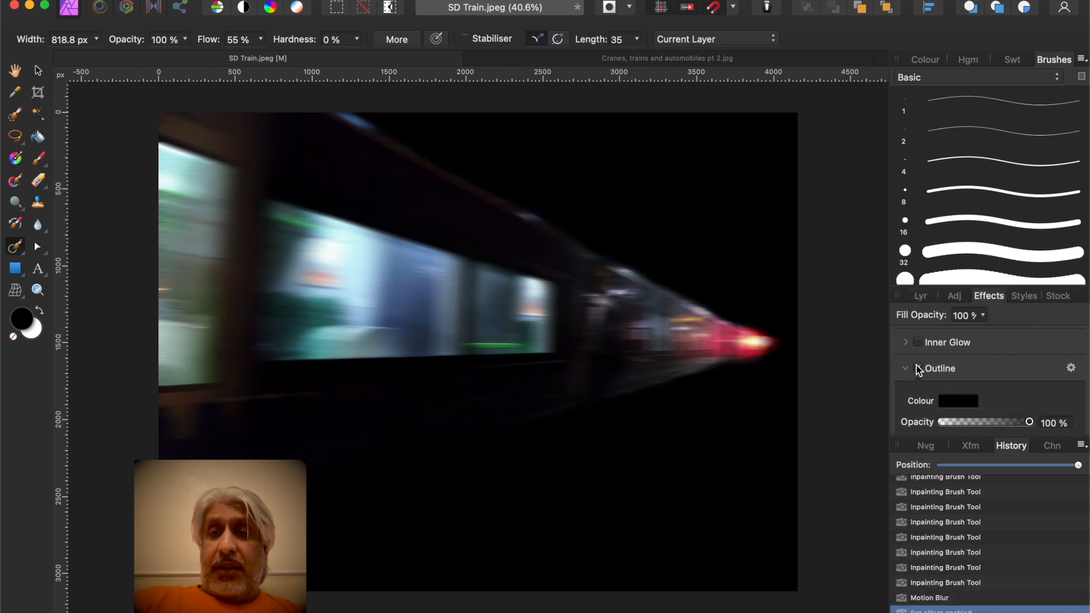
pyautogui.click(1072, 368)
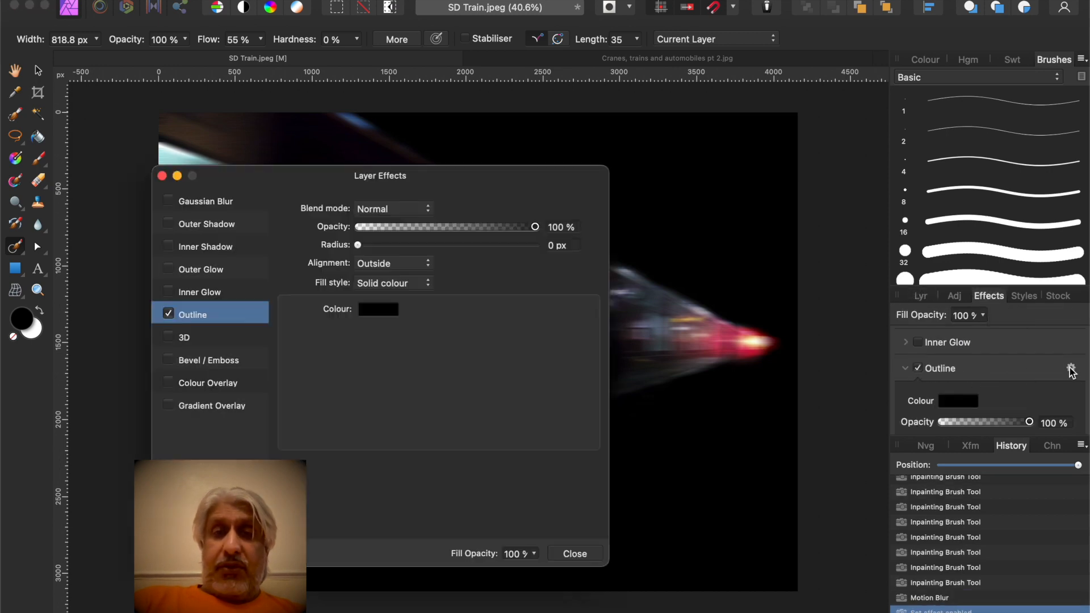
pyautogui.moveTo(475, 189); pyautogui.dragTo(592, 173)
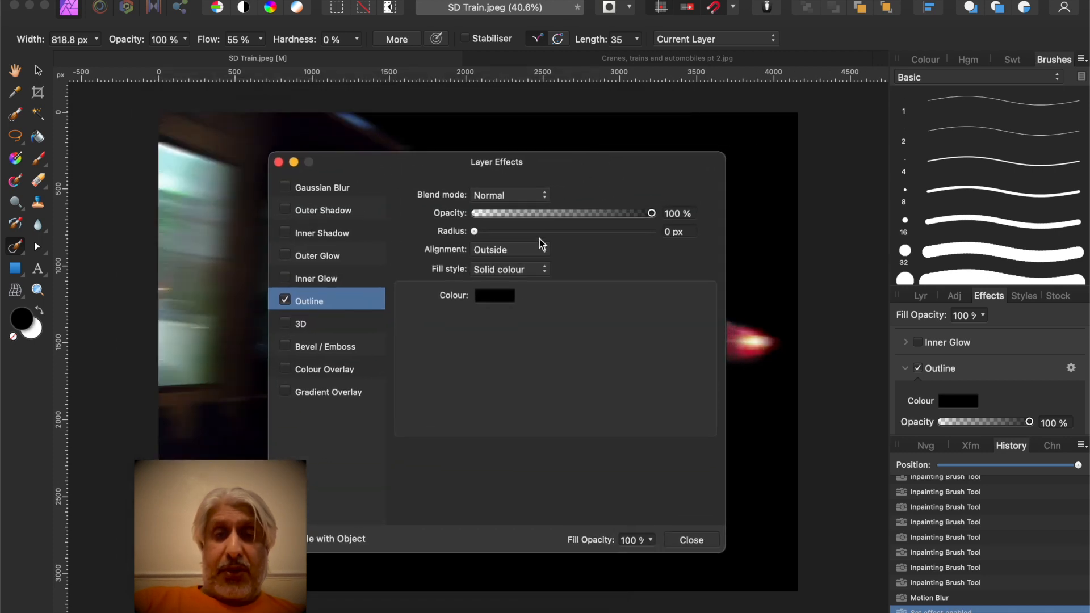
pyautogui.click(499, 296)
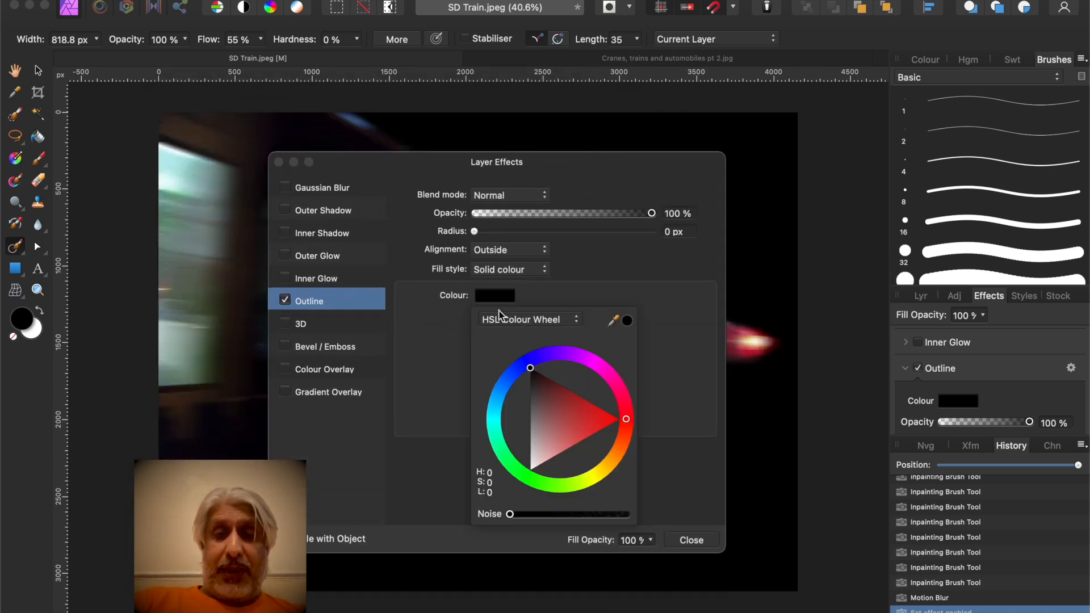
pyautogui.moveTo(531, 370); pyautogui.dragTo(521, 485)
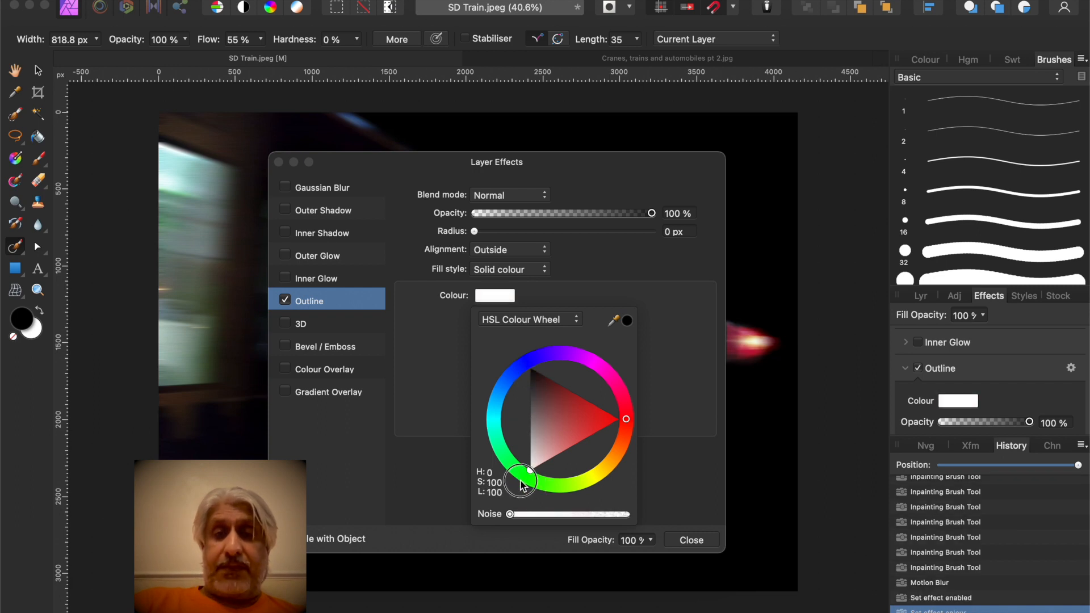
# Set the outline's alignment to Inside and its radius to 150 px, then close the Layer Effects dialog
pyautogui.click(574, 291)
pyautogui.click(544, 250)
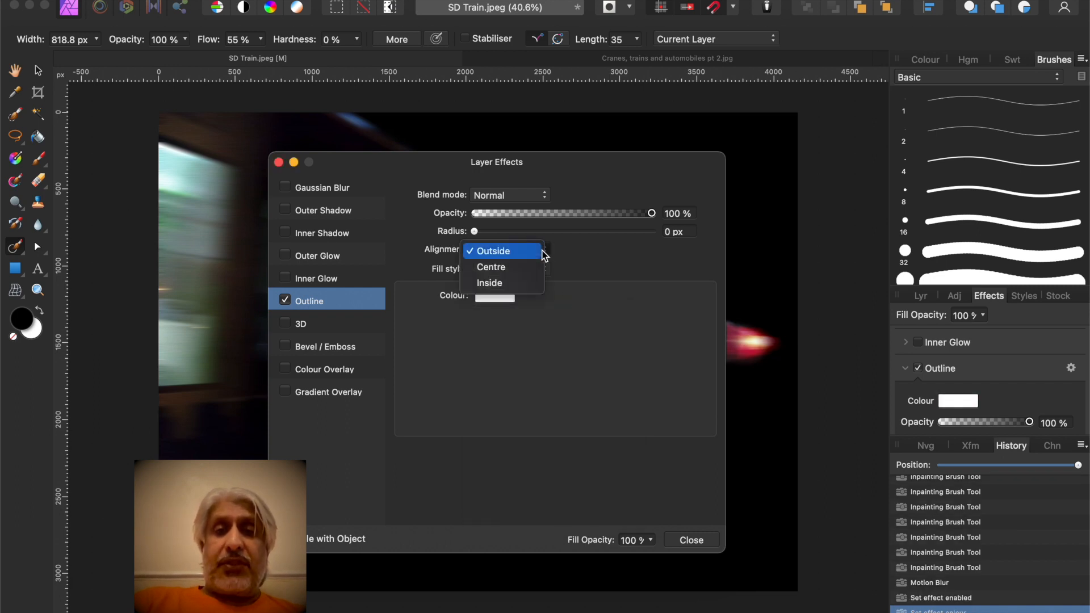
pyautogui.click(507, 283)
pyautogui.moveTo(476, 235); pyautogui.dragTo(683, 249)
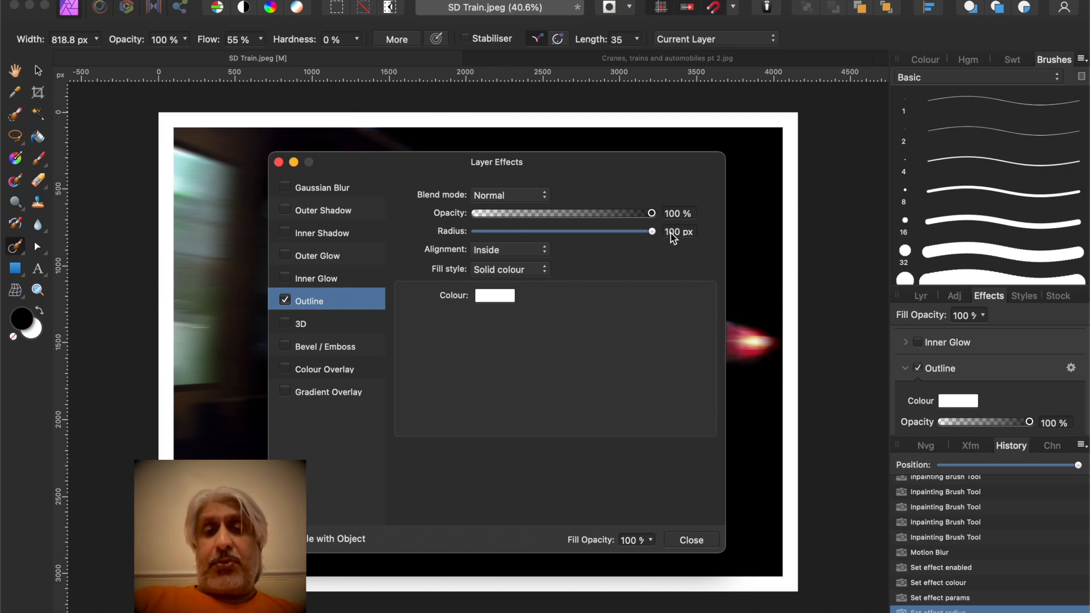
pyautogui.moveTo(651, 232); pyautogui.dragTo(707, 235)
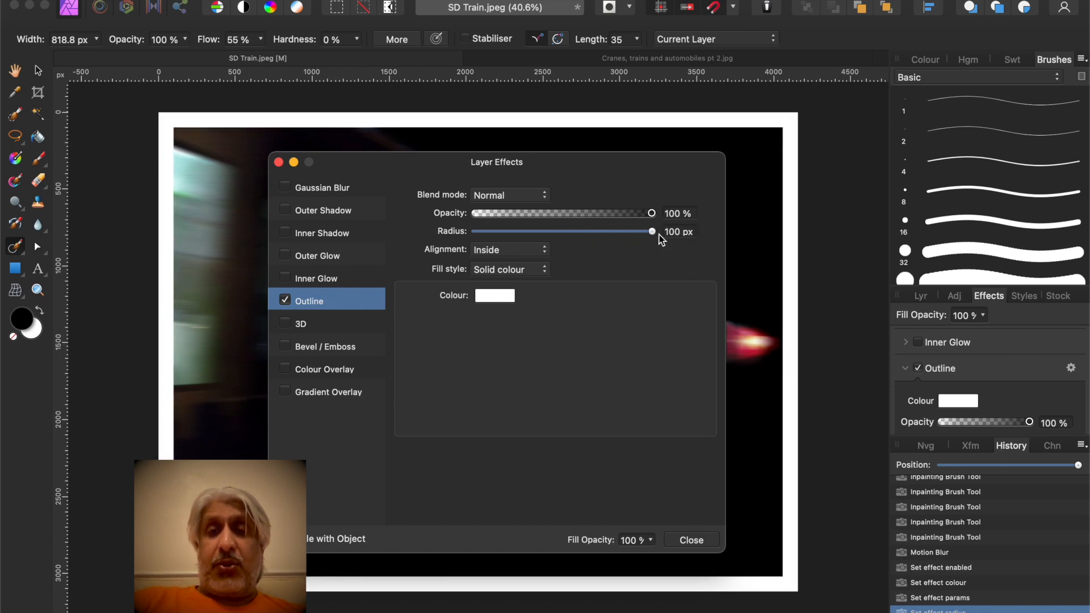
pyautogui.click(680, 233)
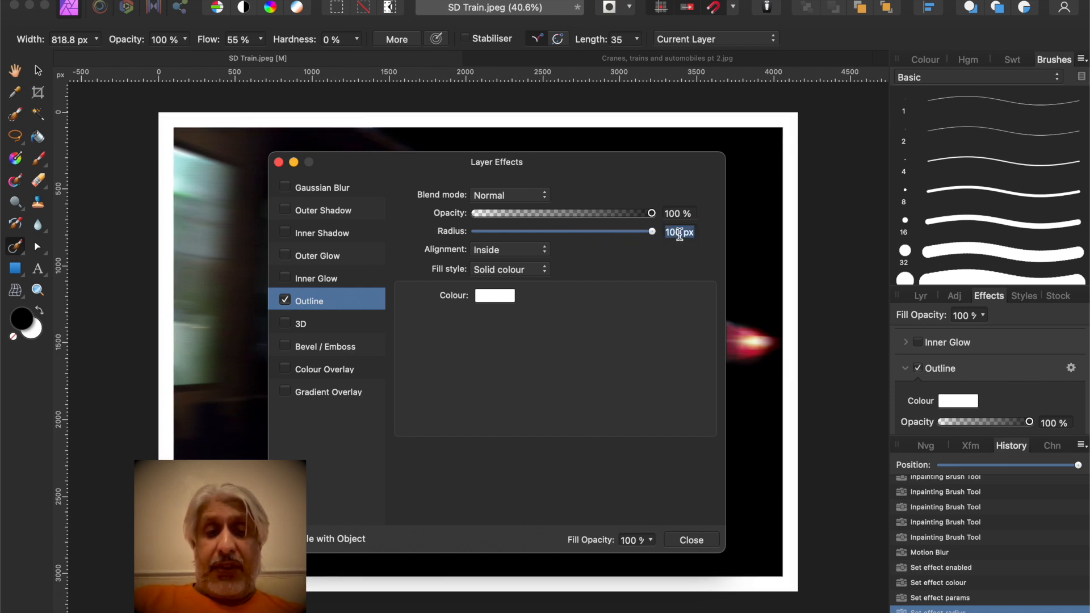
pyautogui.write('150')
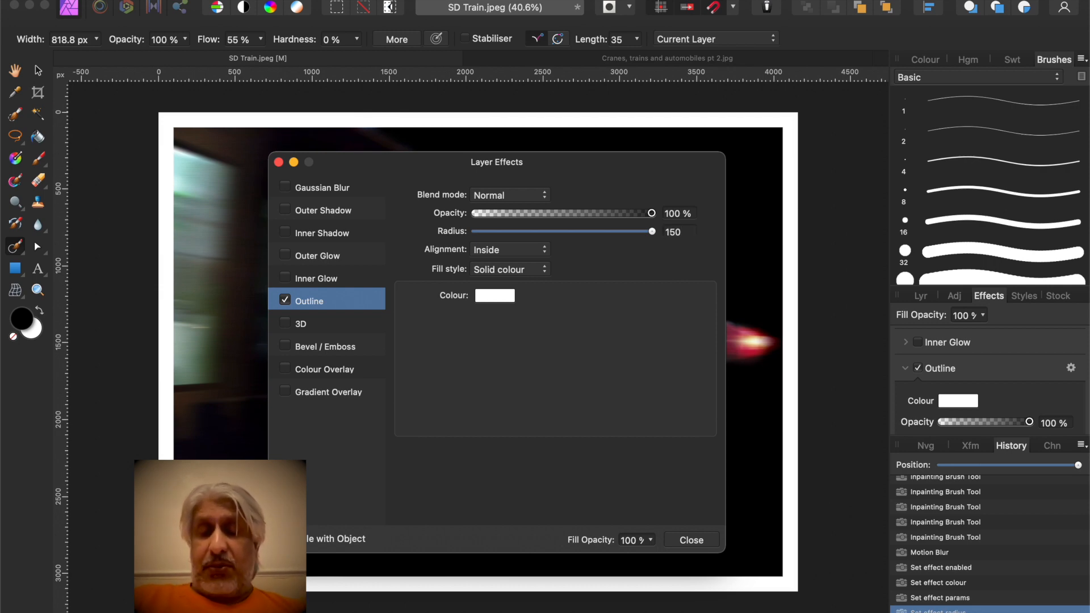
pyautogui.press('Return')
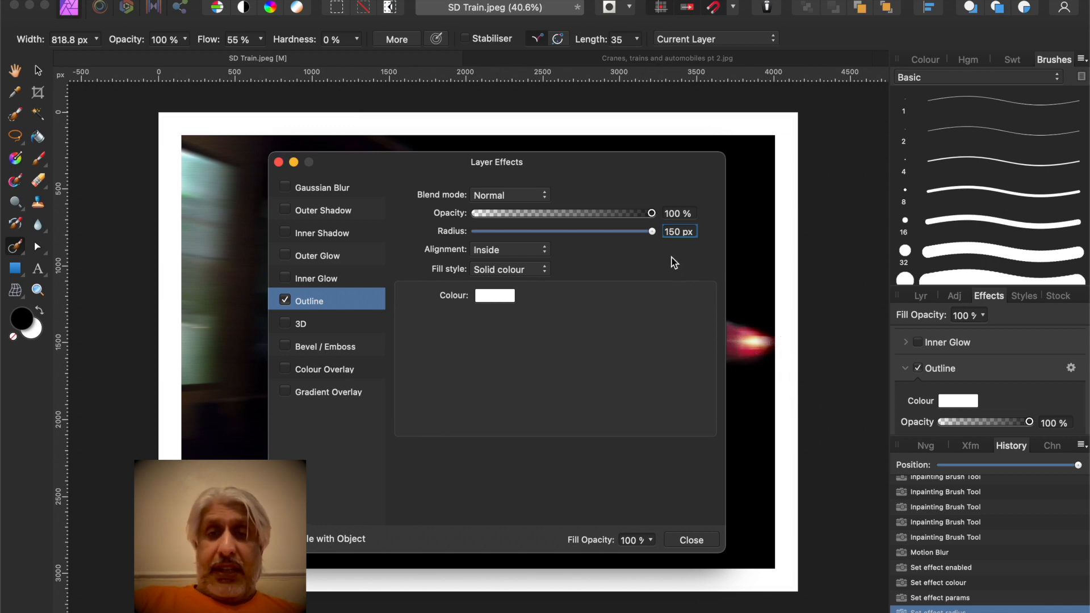
pyautogui.click(692, 541)
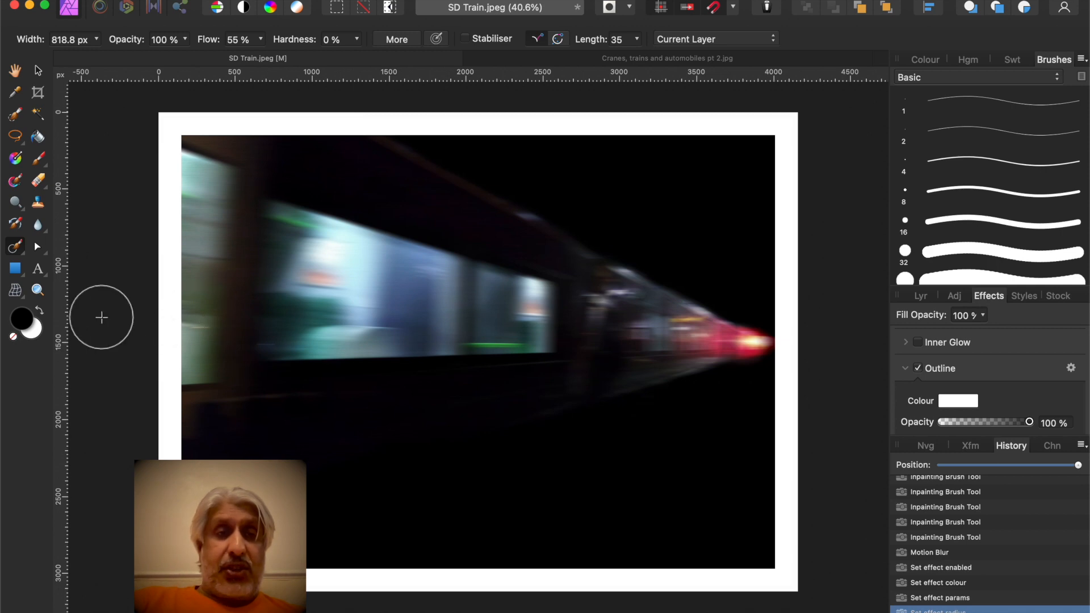
# Draw a white-filled rectangle covering the photo just inside the white border
pyautogui.click(15, 274)
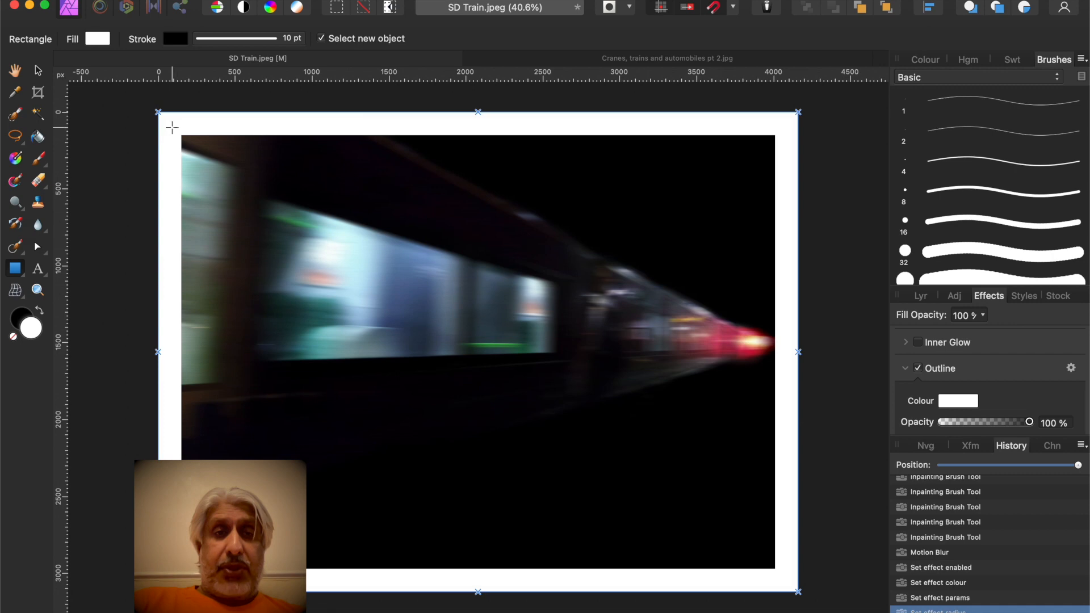
pyautogui.moveTo(171, 126); pyautogui.dragTo(784, 577)
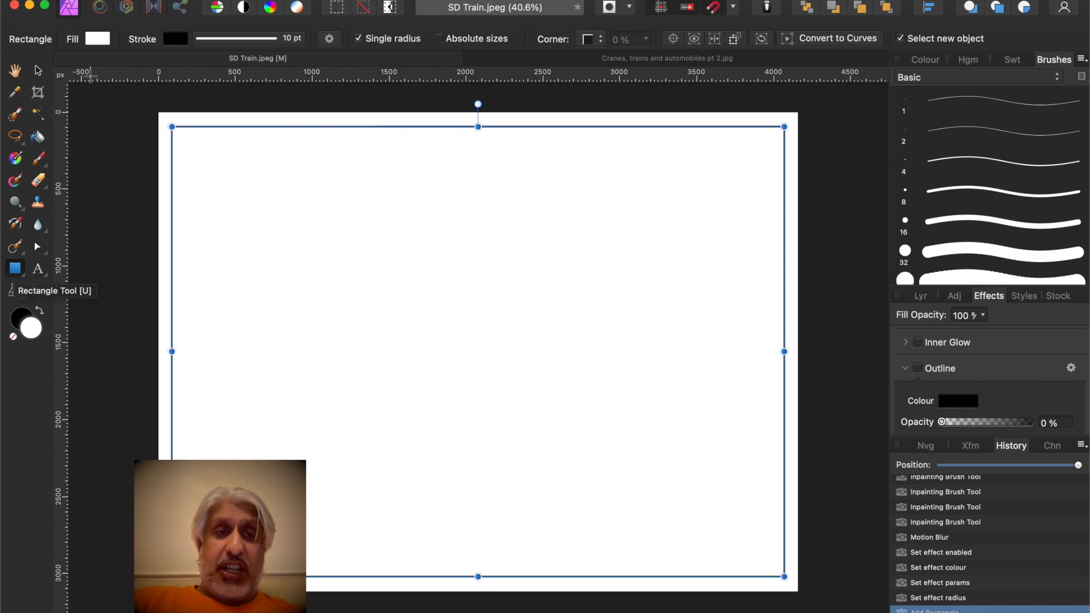
# With the Rectangle tool active, set the rectangle's fill opacity to 0% so it becomes transparent
pyautogui.click(23, 278)
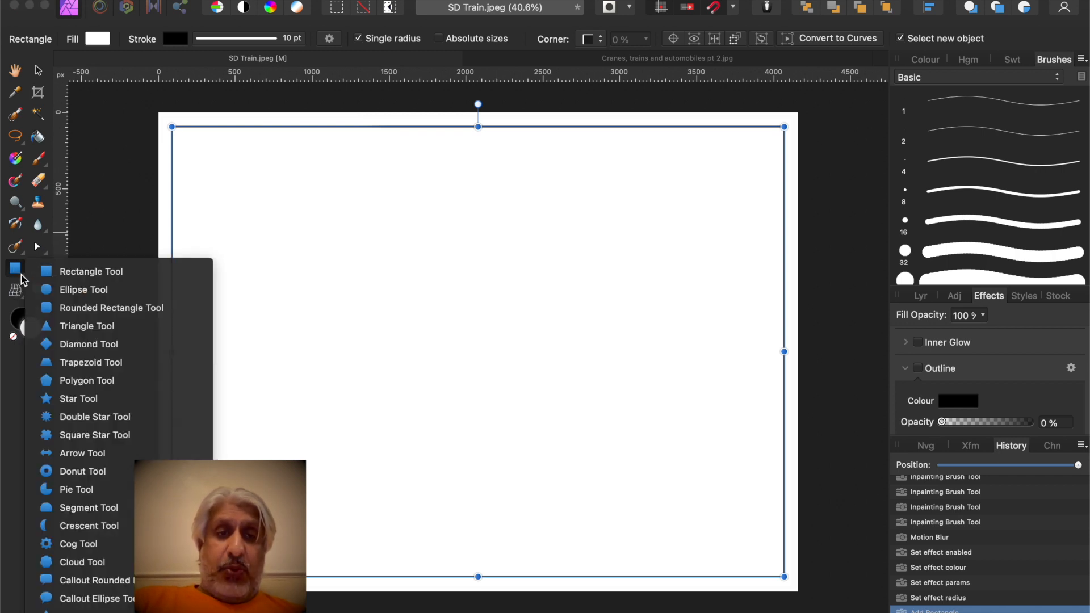
pyautogui.click(72, 275)
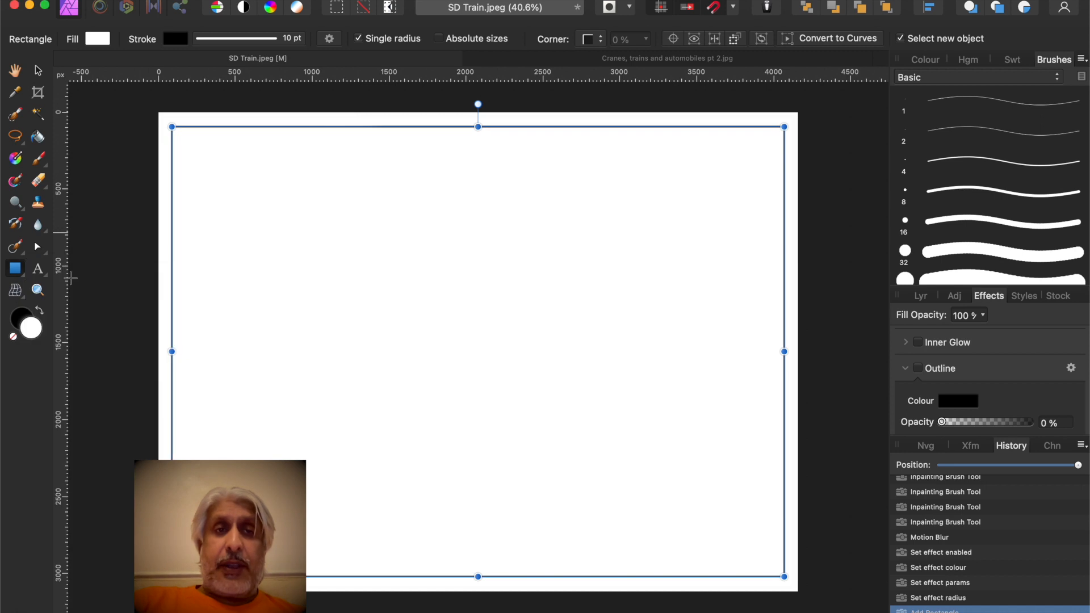
pyautogui.click(97, 40)
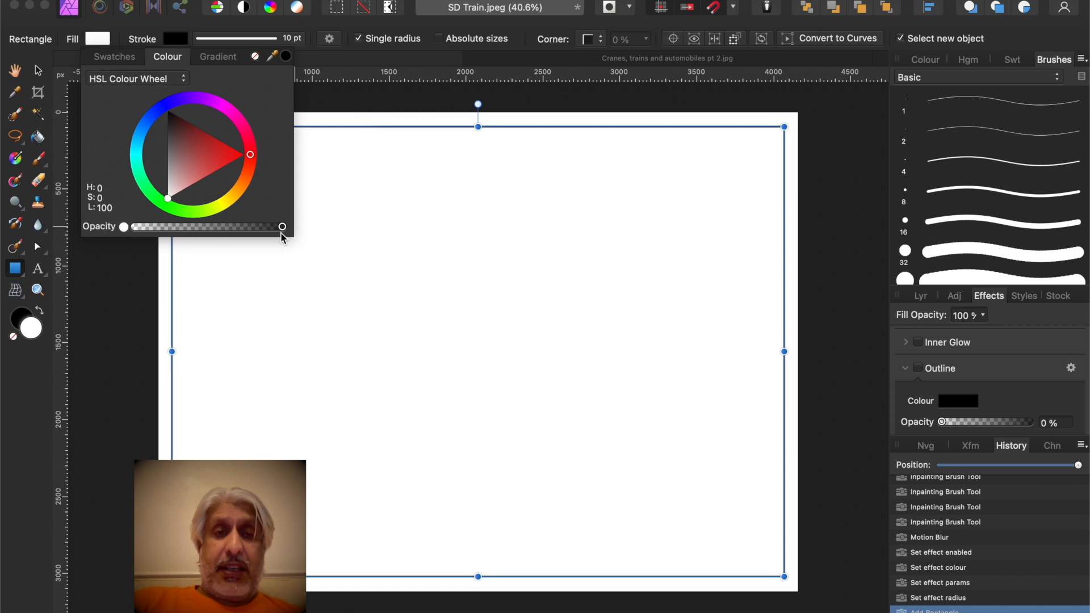
pyautogui.moveTo(282, 228); pyautogui.dragTo(105, 238)
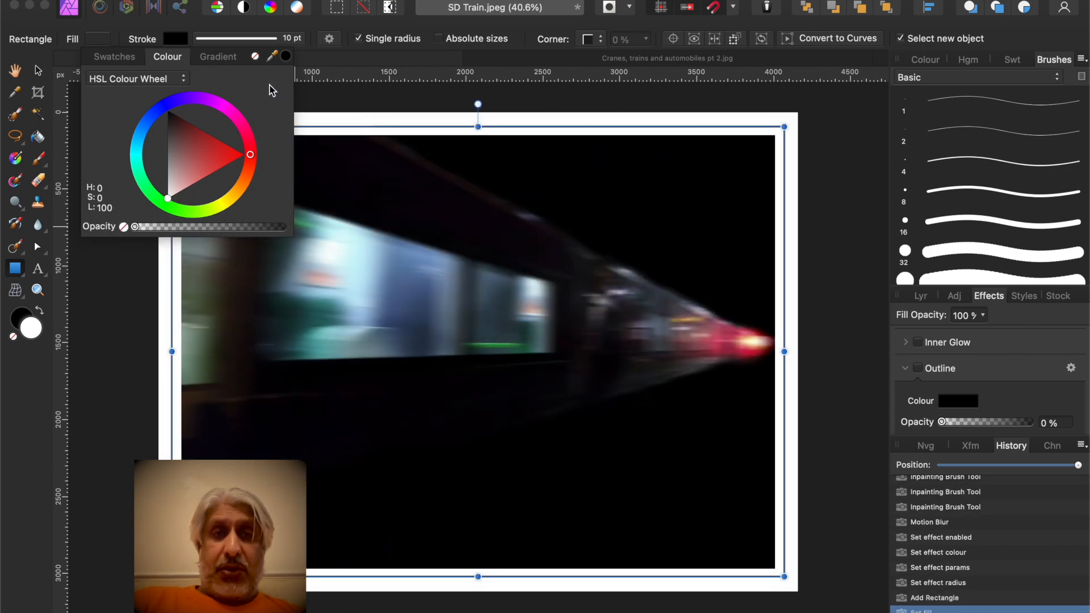
pyautogui.click(195, 23)
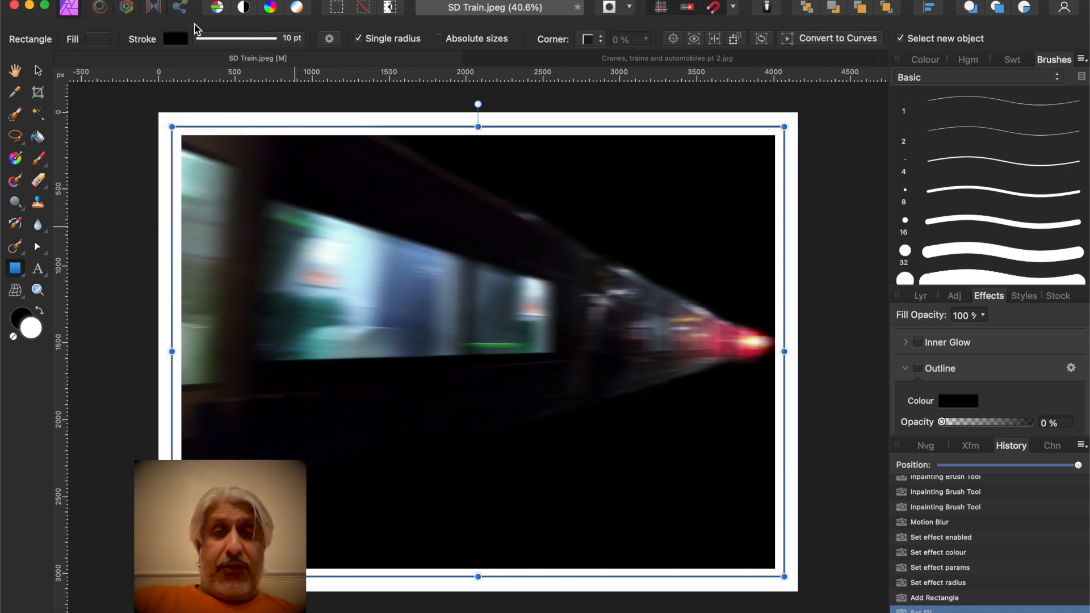
# Give the rectangle a solid-line stroke about 13 pt wide
pyautogui.click(230, 43)
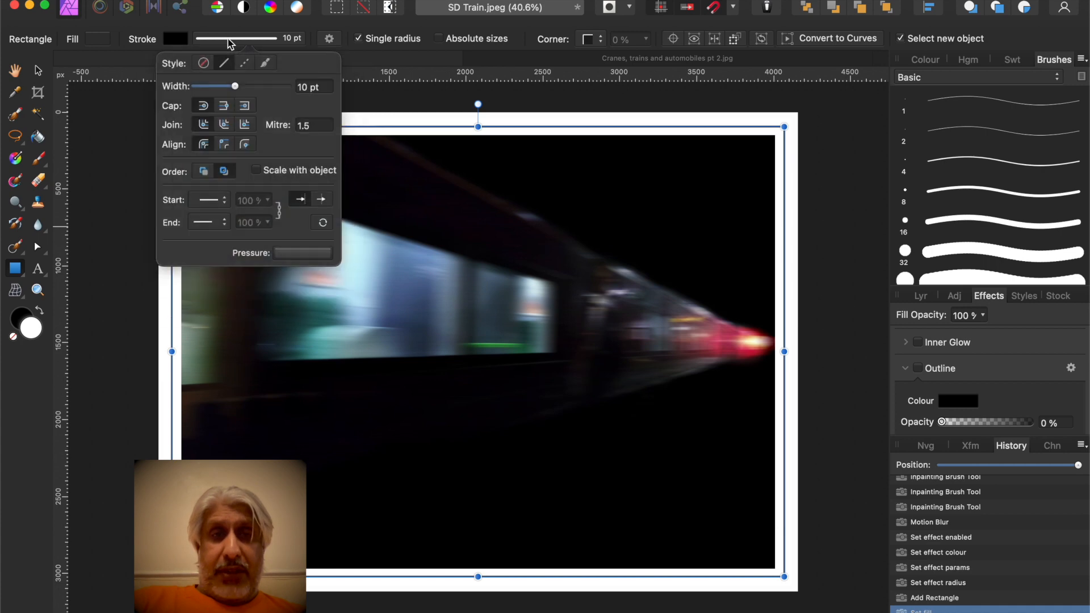
pyautogui.click(204, 64)
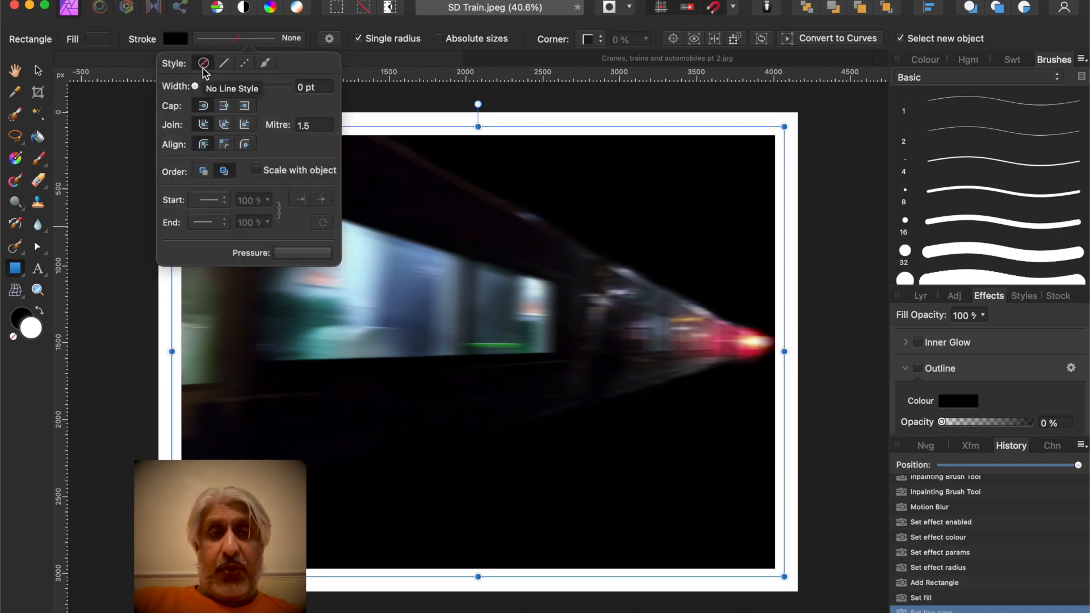
pyautogui.click(224, 64)
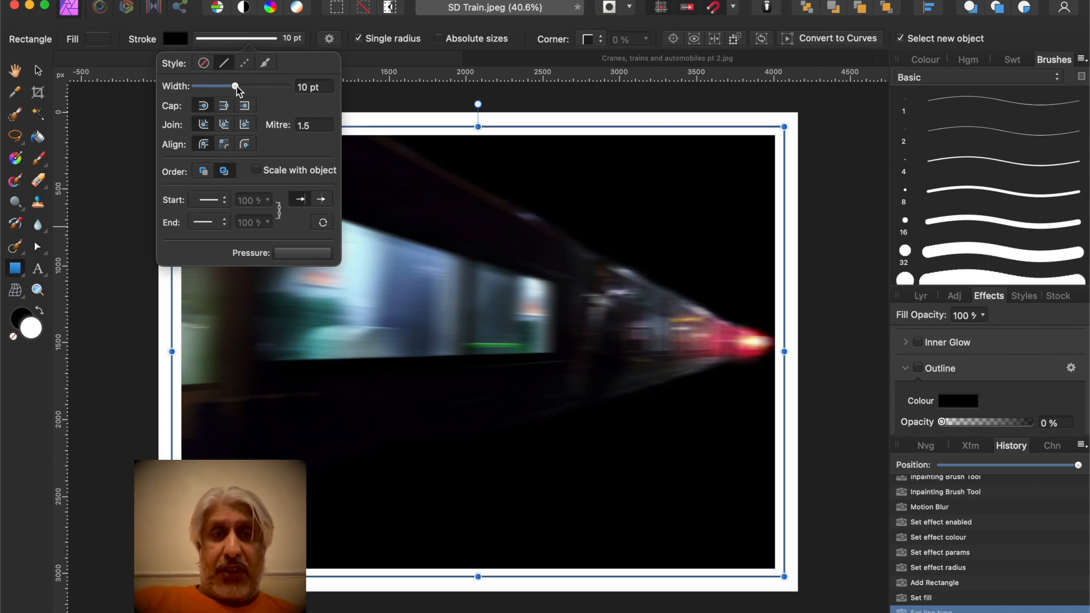
pyautogui.moveTo(237, 89); pyautogui.dragTo(241, 94)
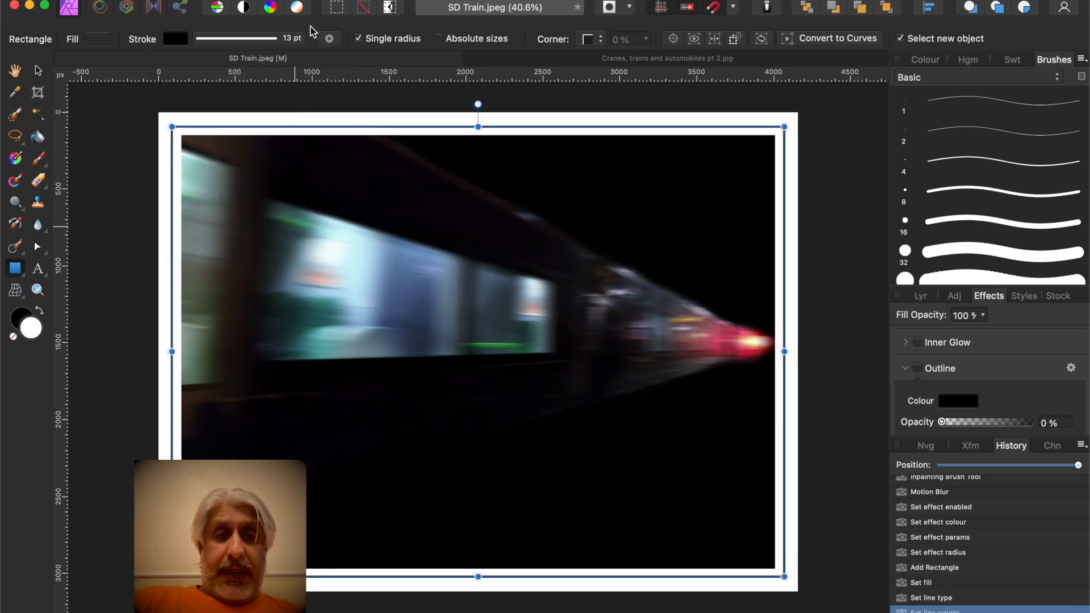
# Nudge the outlined rectangle's position so it sits centred inside the white border, then deselect it
pyautogui.click(38, 72)
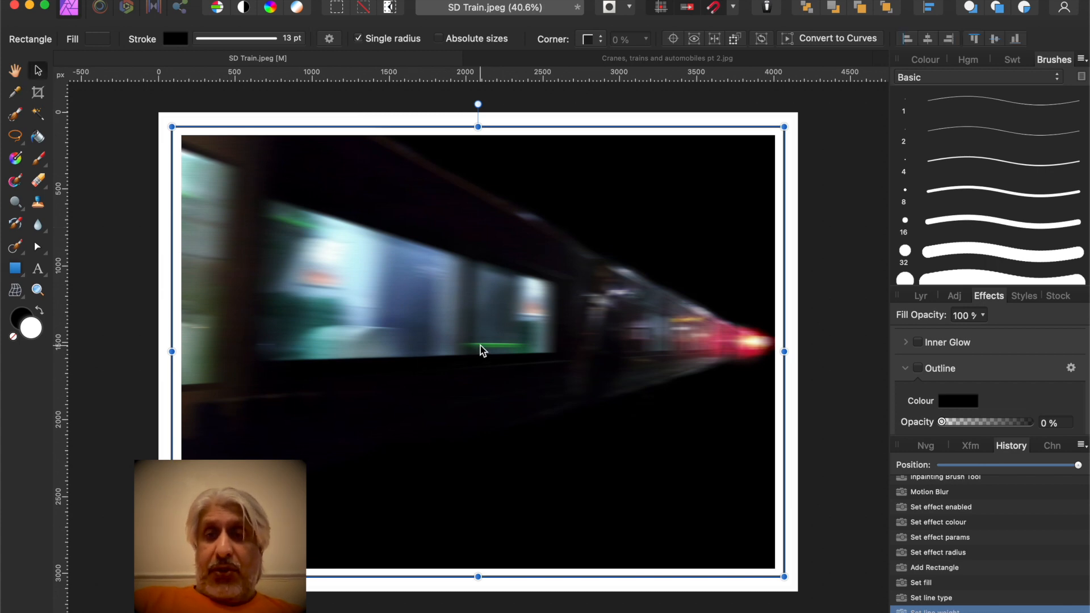
pyautogui.click(921, 296)
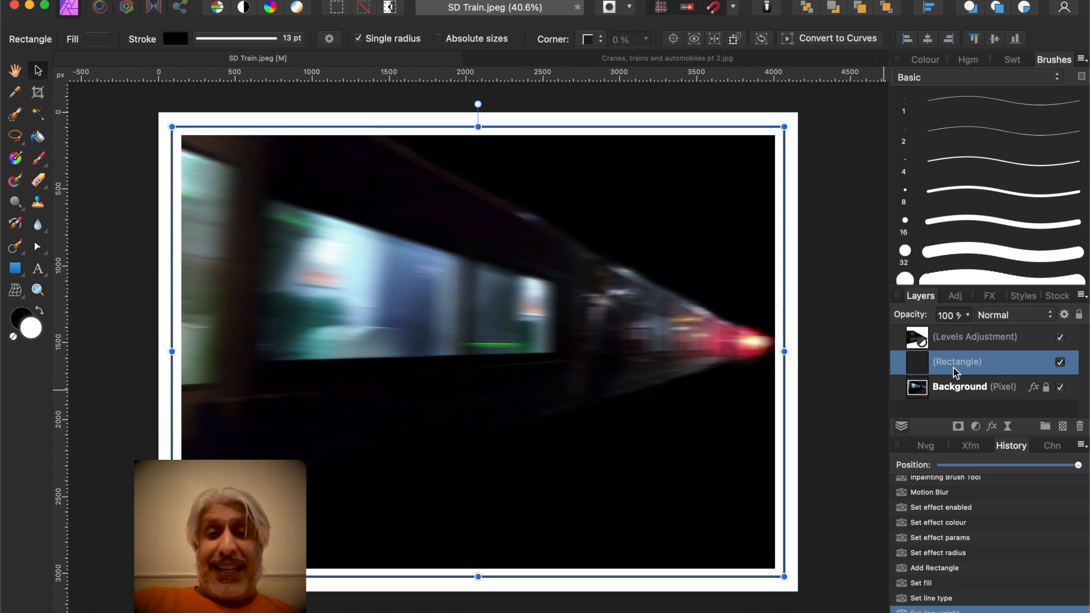
pyautogui.moveTo(502, 336)
pyautogui.mouseDown()
pyautogui.moveTo(517, 339)
pyautogui.moveTo(479, 331)
pyautogui.moveTo(501, 332)
pyautogui.mouseUp()
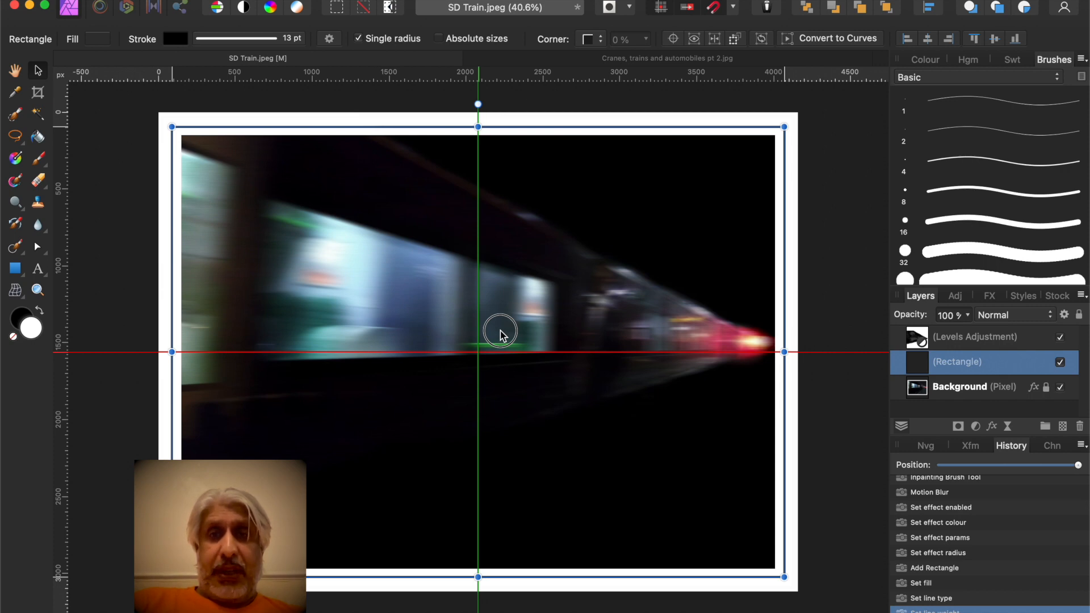
pyautogui.moveTo(500, 332); pyautogui.dragTo(501, 331)
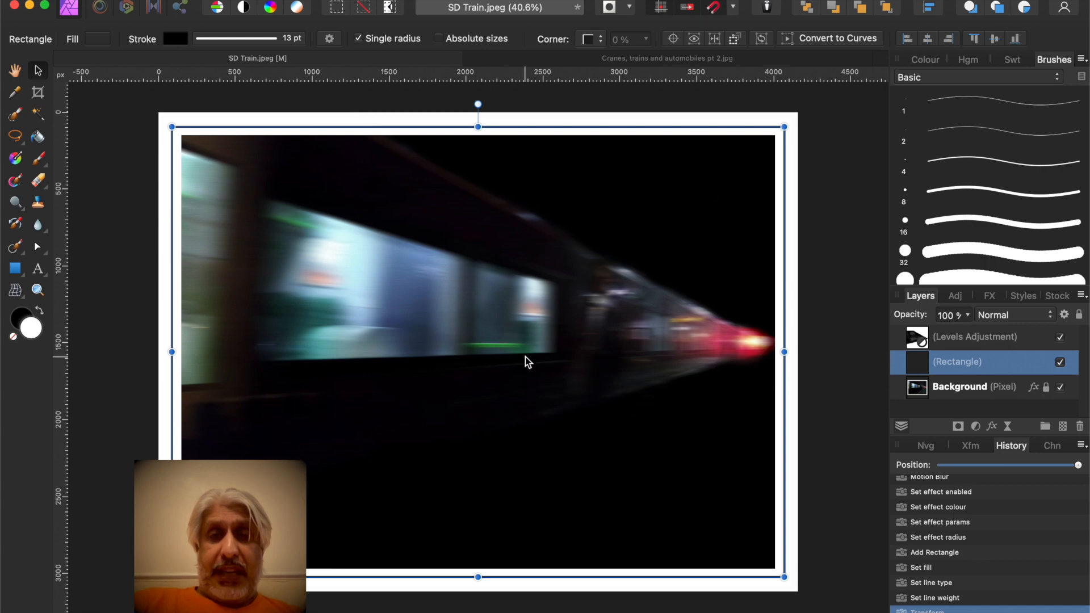
pyautogui.moveTo(506, 366); pyautogui.dragTo(506, 365)
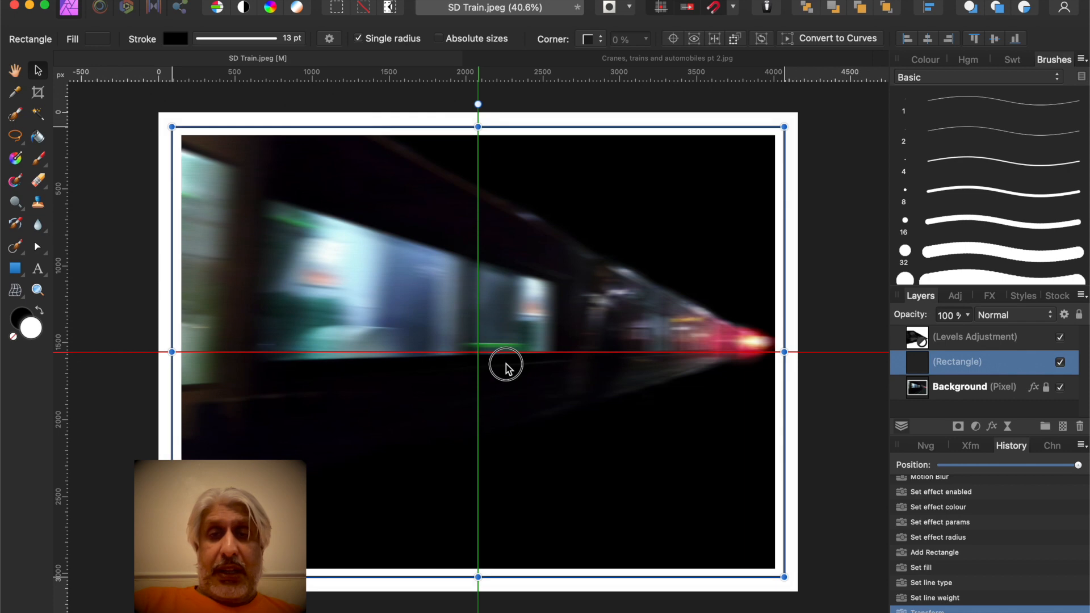
pyautogui.moveTo(506, 366); pyautogui.dragTo(506, 367)
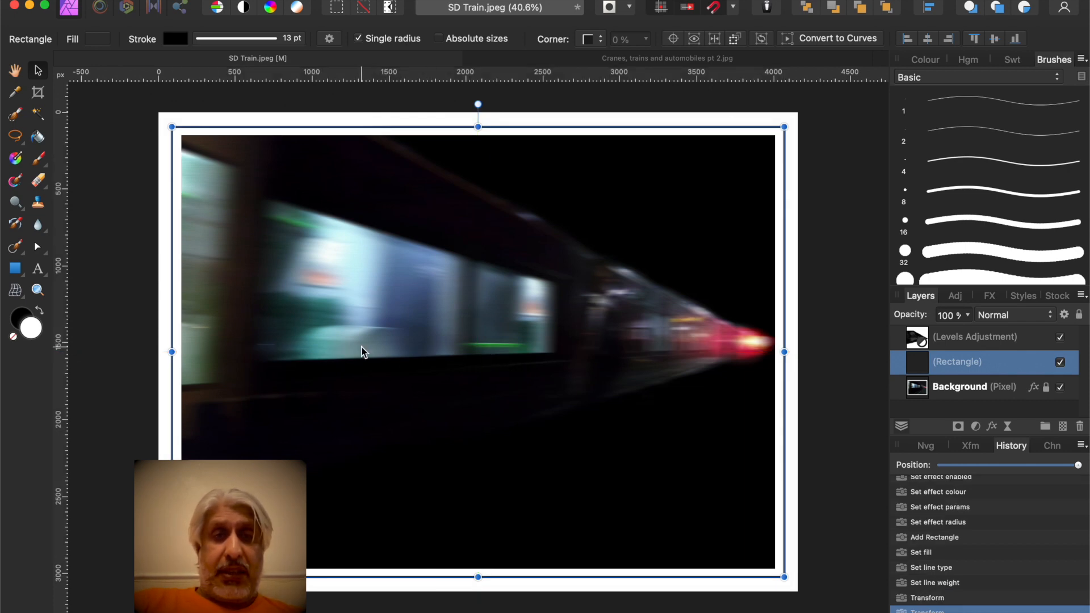
pyautogui.click(103, 114)
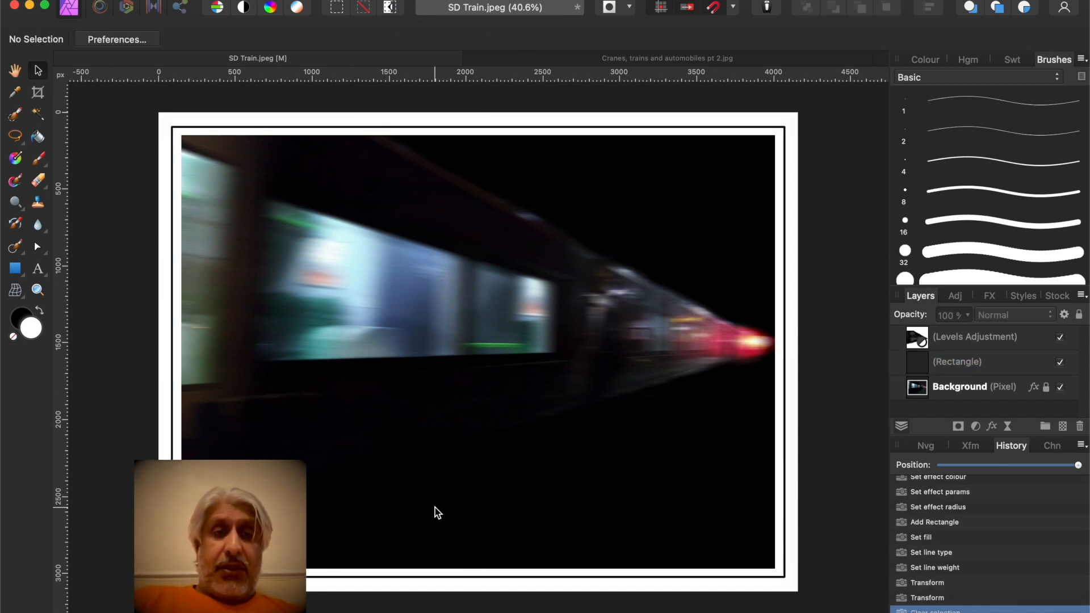
# Add artistic text reading "Outa Nowhere" near the bottom of the photo
pyautogui.click(37, 271)
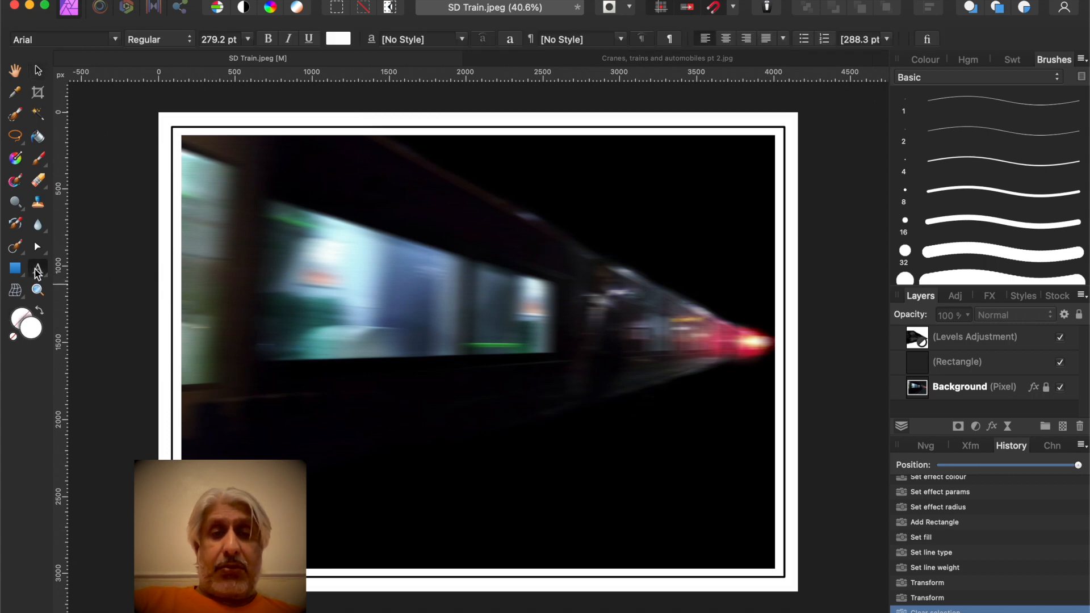
pyautogui.moveTo(339, 480); pyautogui.dragTo(381, 507)
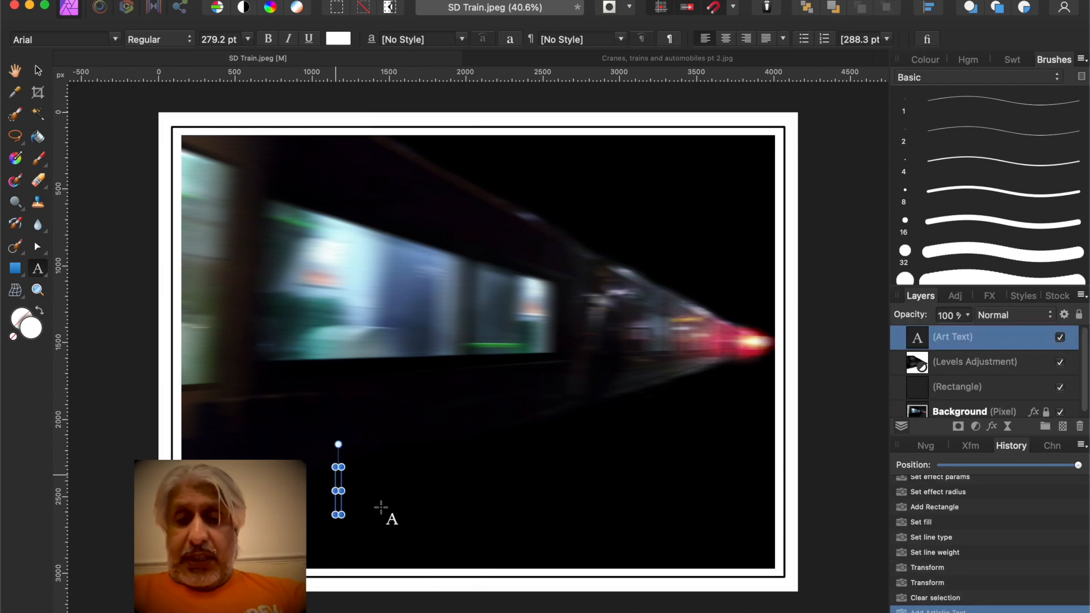
pyautogui.write('Ou')
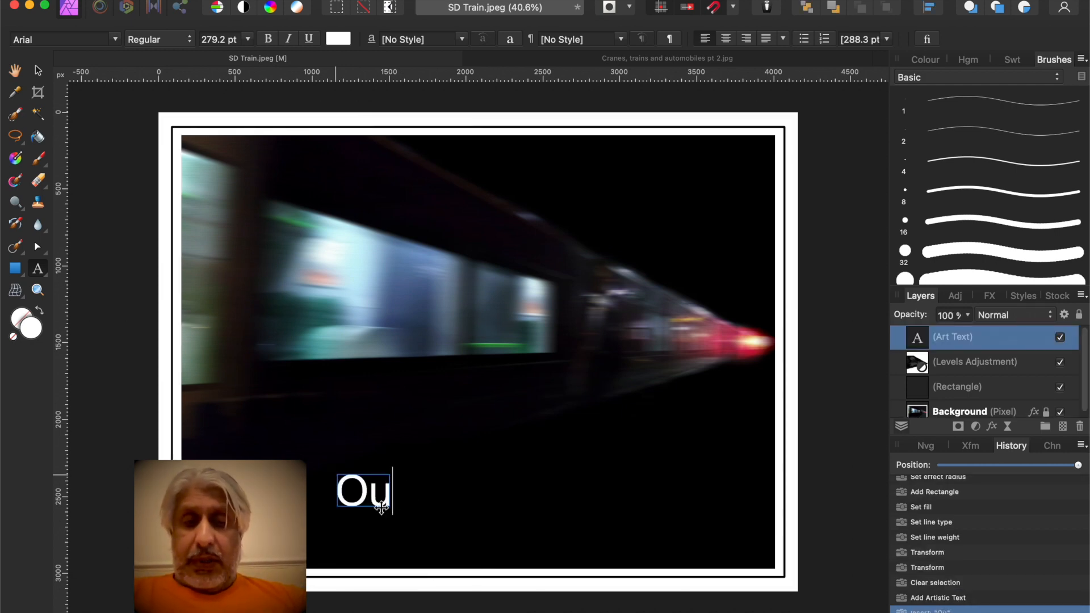
pyautogui.write('ta ')
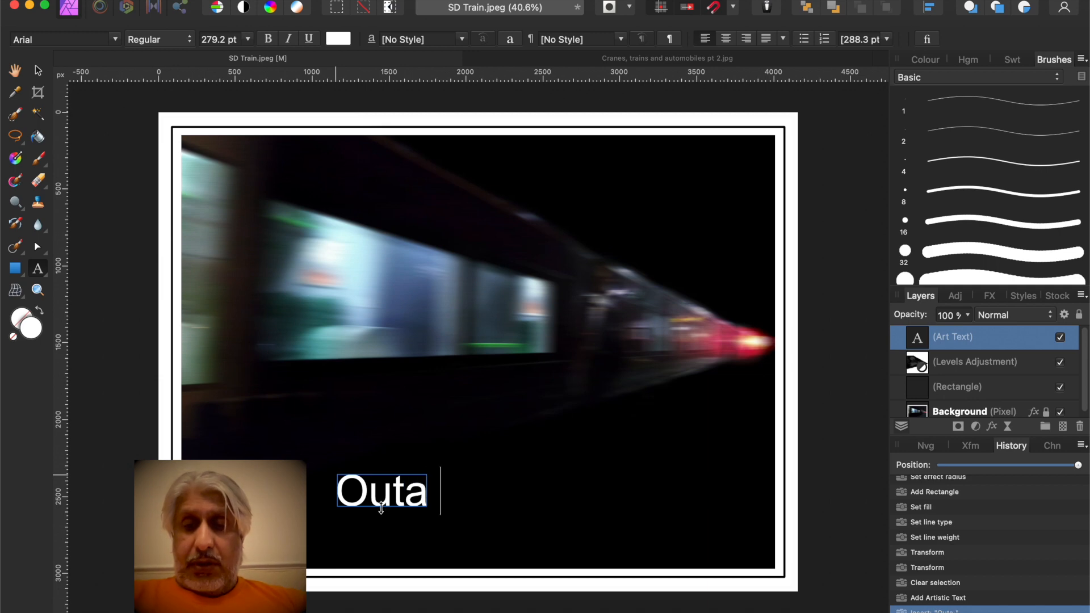
pyautogui.write('Nowh')
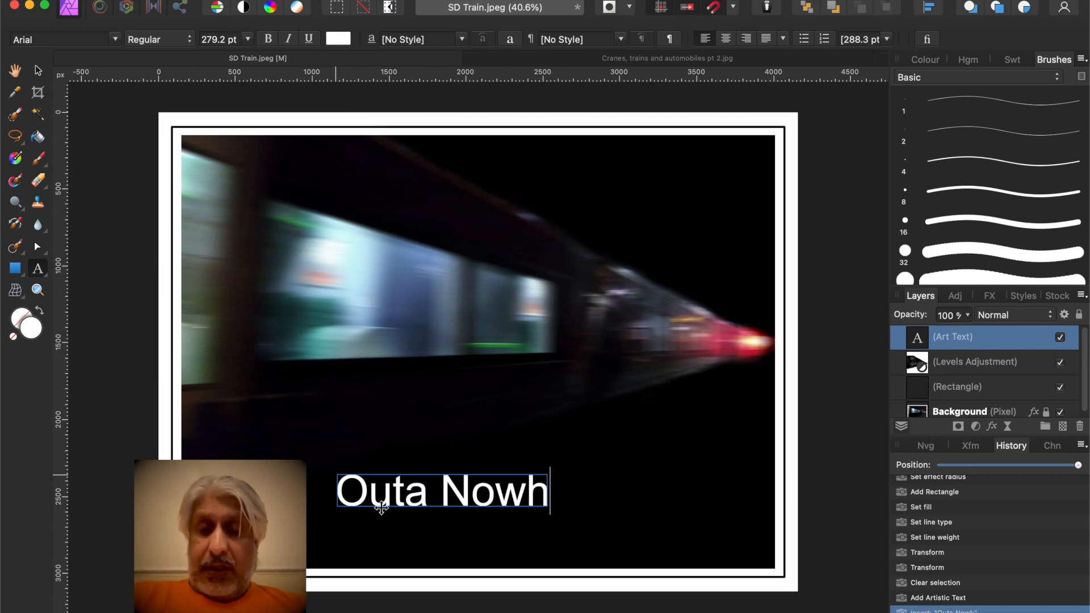
pyautogui.write('ere')
pyautogui.press('Escape')
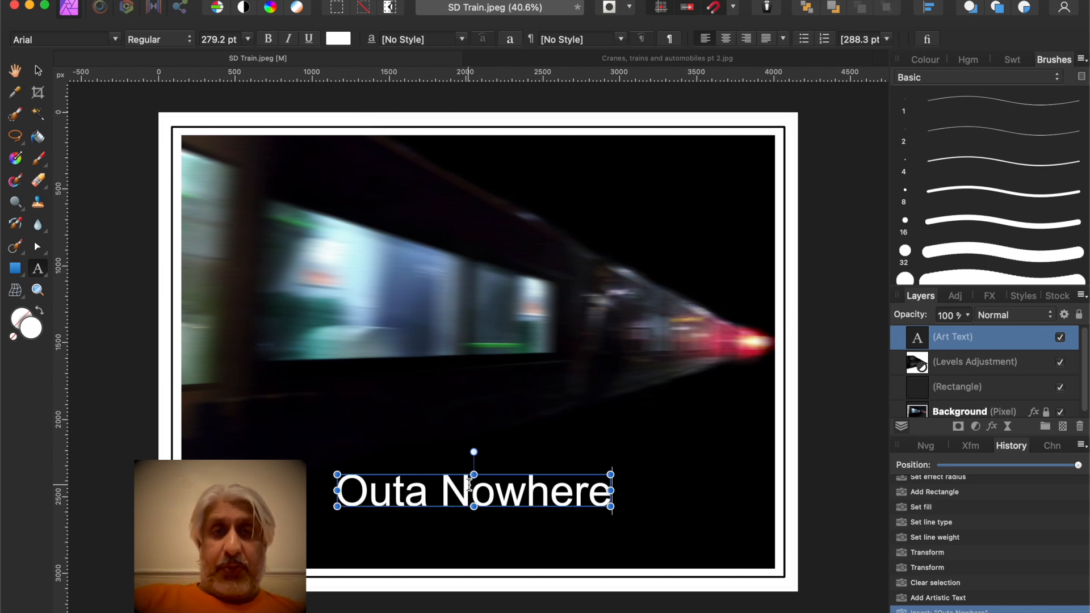
# Set the caption's text colour to white
pyautogui.click(338, 40)
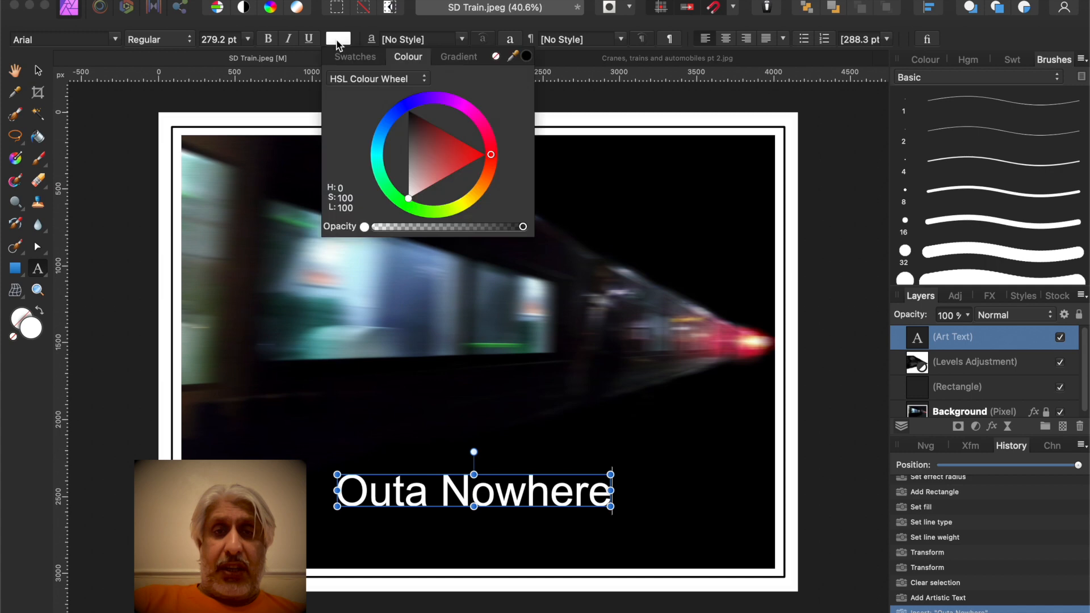
pyautogui.click(408, 199)
pyautogui.moveTo(408, 200); pyautogui.dragTo(391, 220)
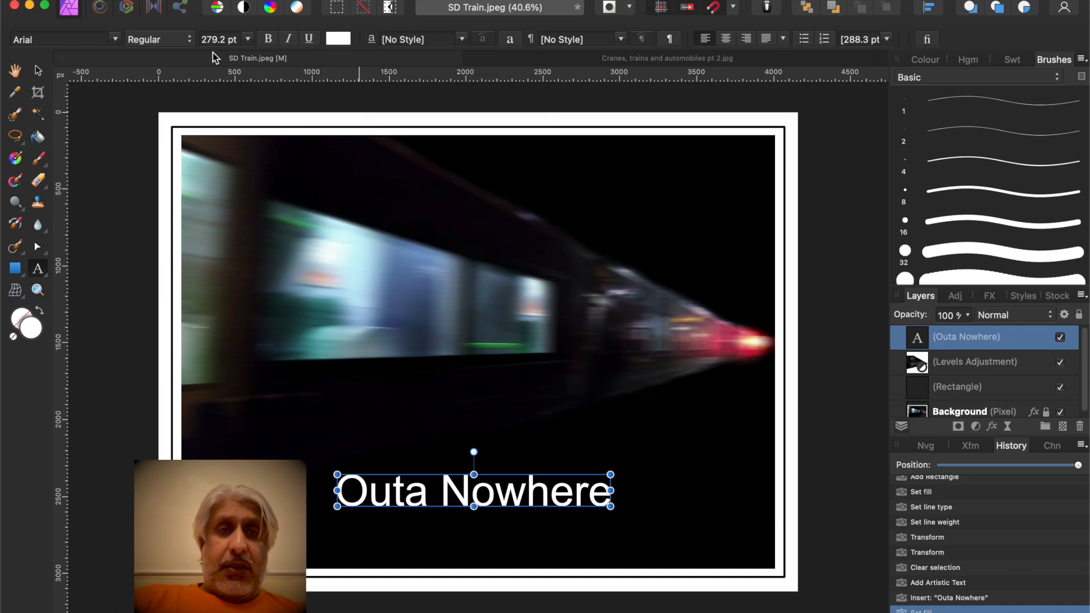
# Try Big Caslon, then select the whole caption and set its font to Brush Script MT
pyautogui.click(114, 39)
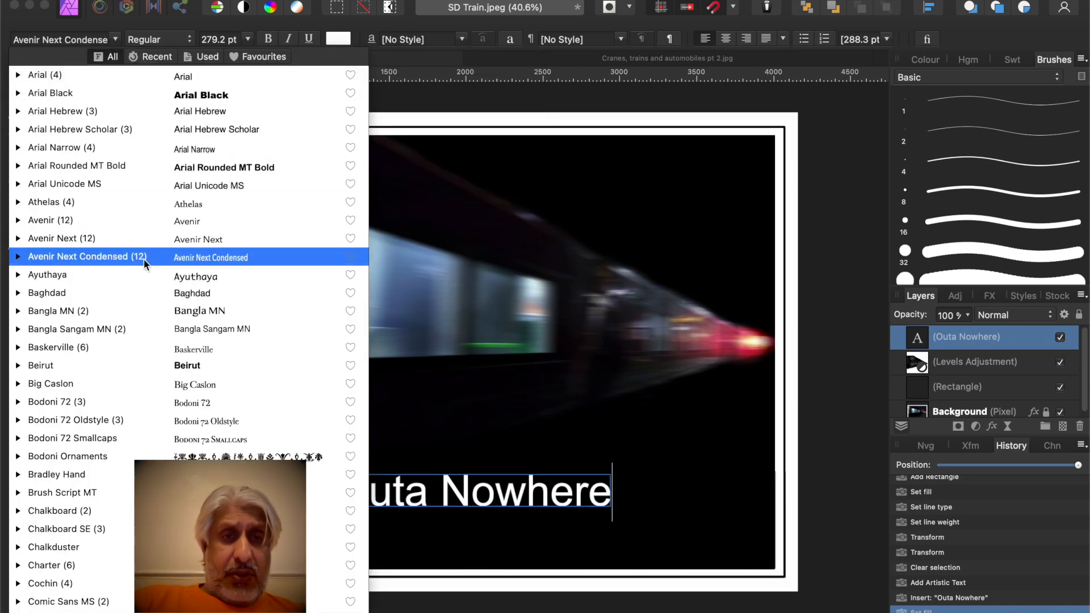
pyautogui.click(141, 384)
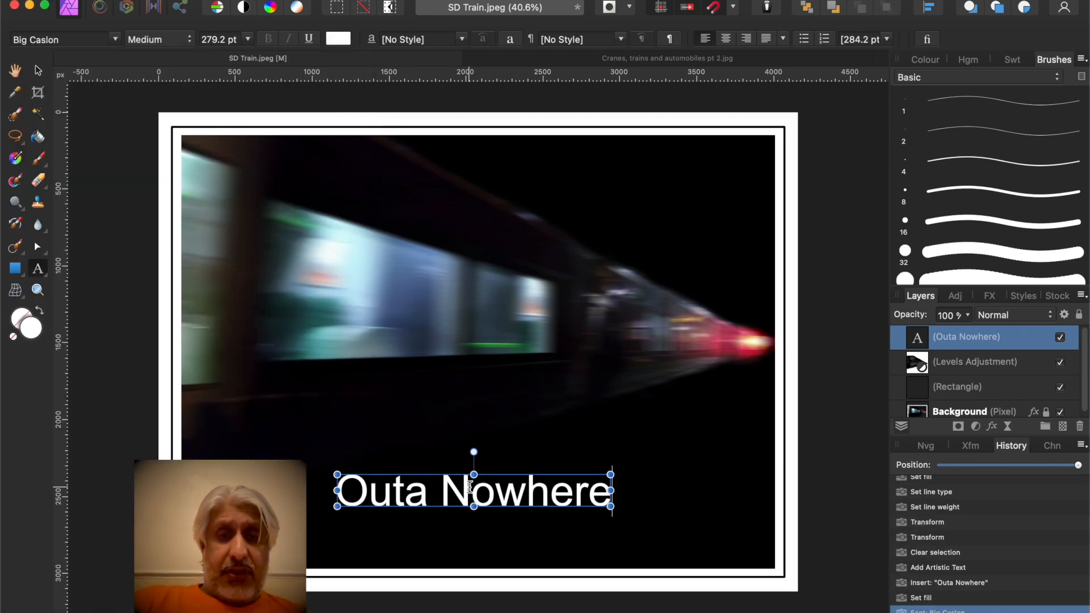
pyautogui.tripleClick(469, 485)
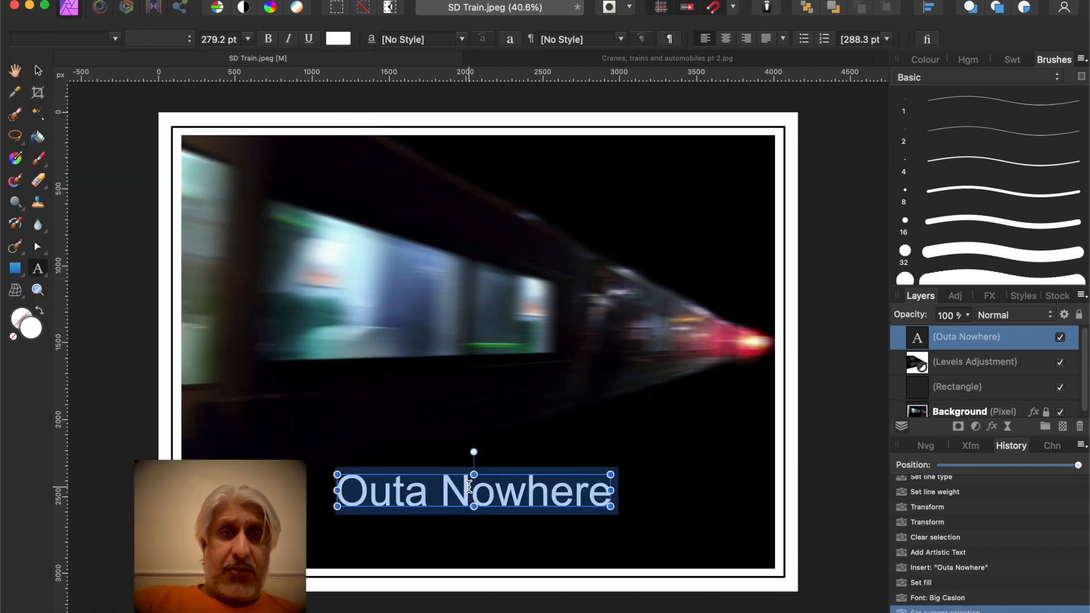
pyautogui.click(115, 38)
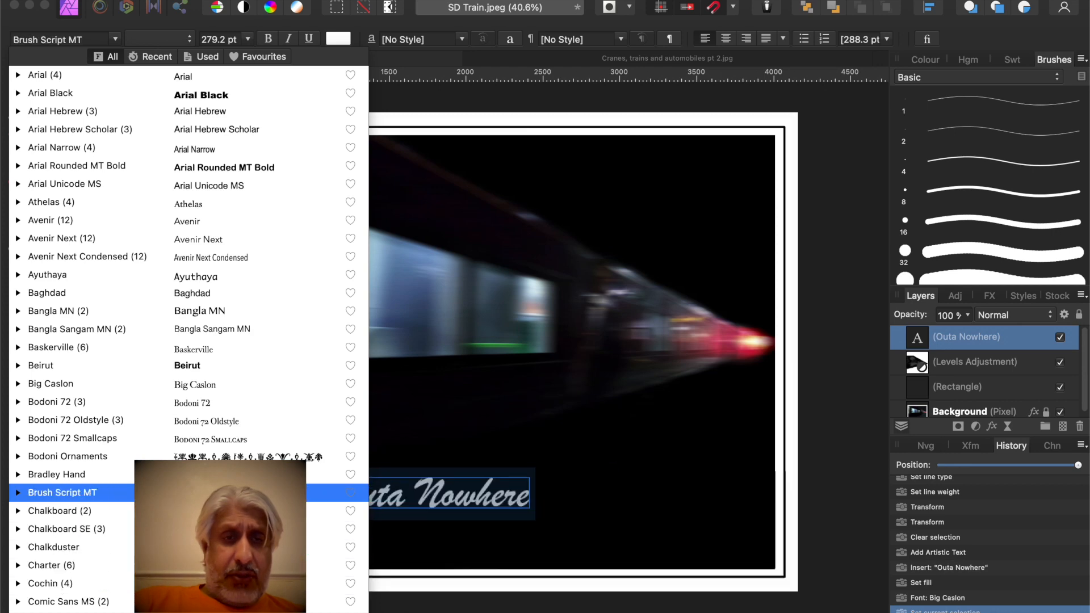
pyautogui.click(221, 492)
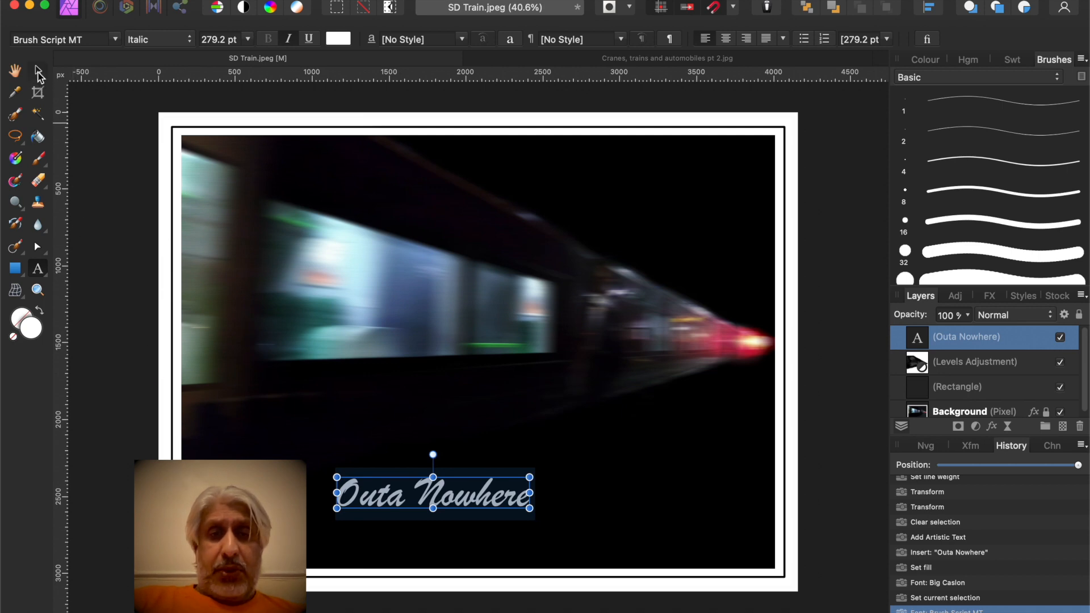
# Scale the caption up to about 316.5 pt and move it lower, centred near the photo's bottom edge
pyautogui.click(37, 70)
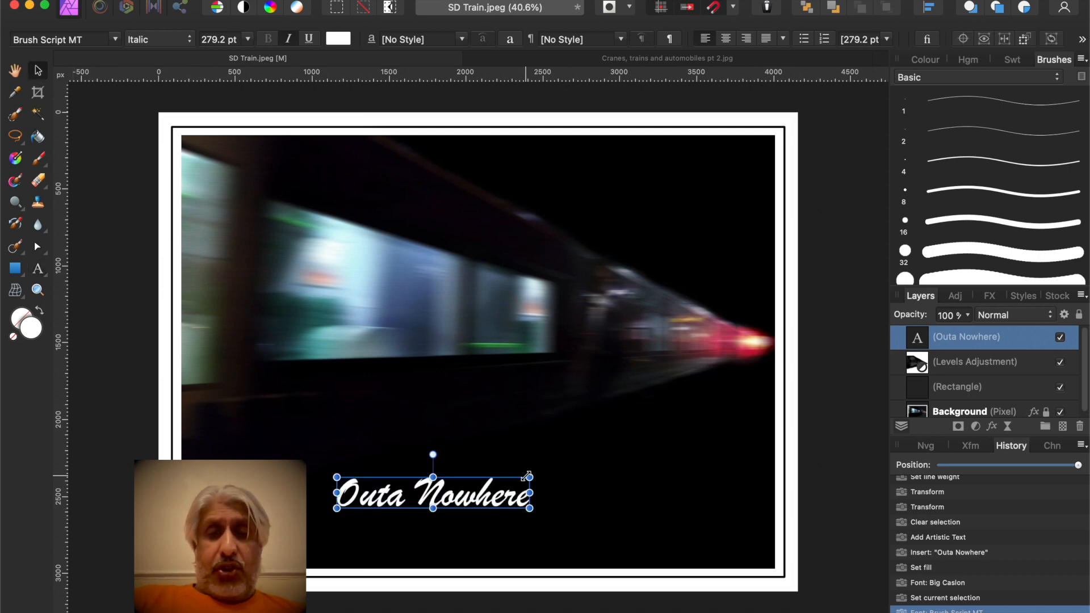
pyautogui.moveTo(528, 476); pyautogui.dragTo(555, 472)
pyautogui.moveTo(451, 501); pyautogui.dragTo(478, 534)
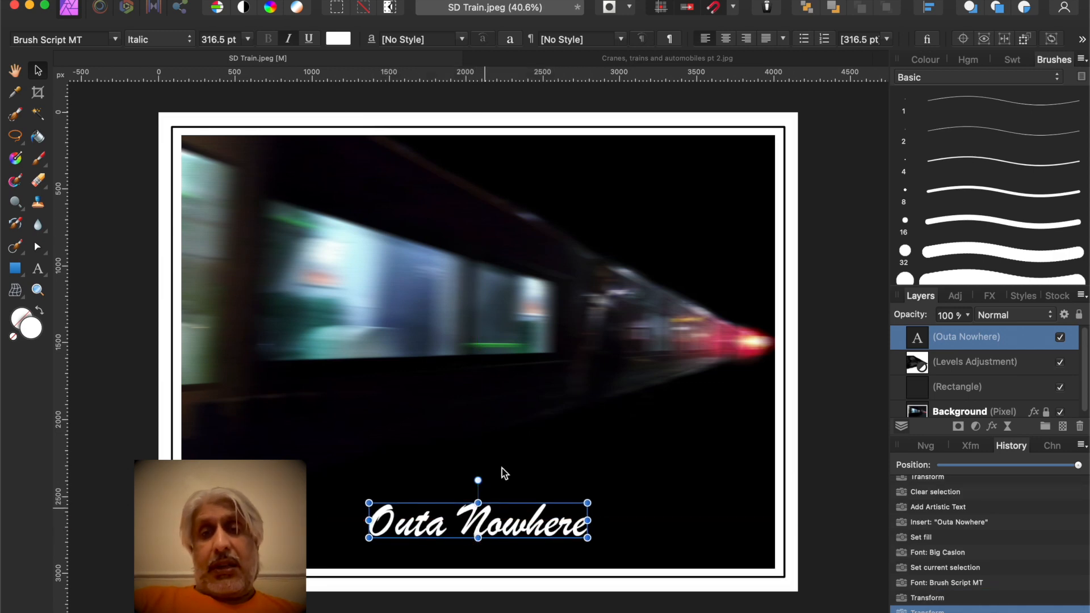
pyautogui.click(842, 121)
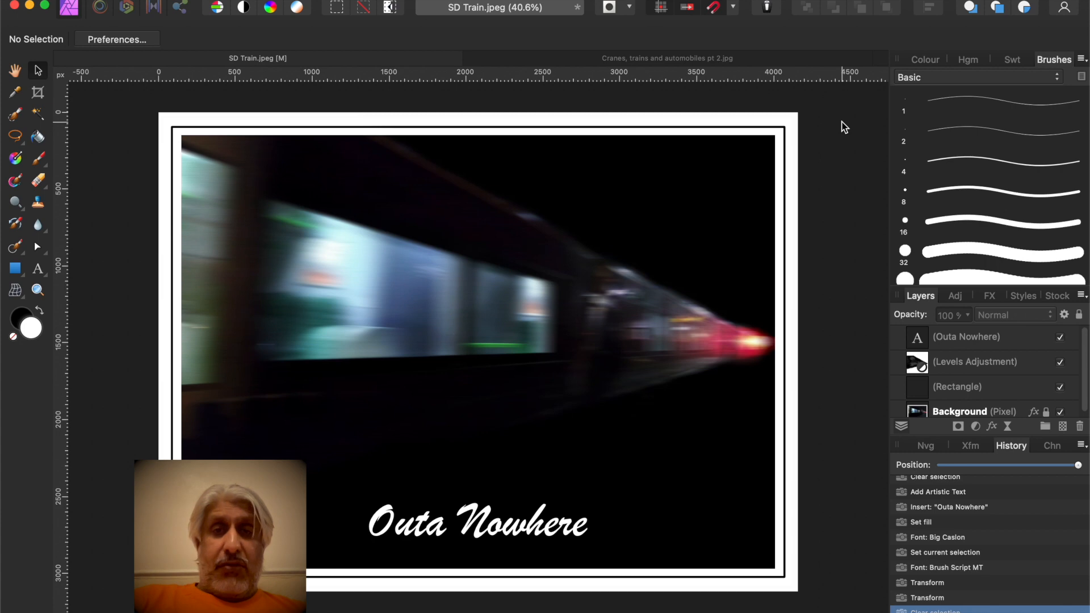
# Compare the edited photo with the other train image and with the original state in the history
pyautogui.click(559, 60)
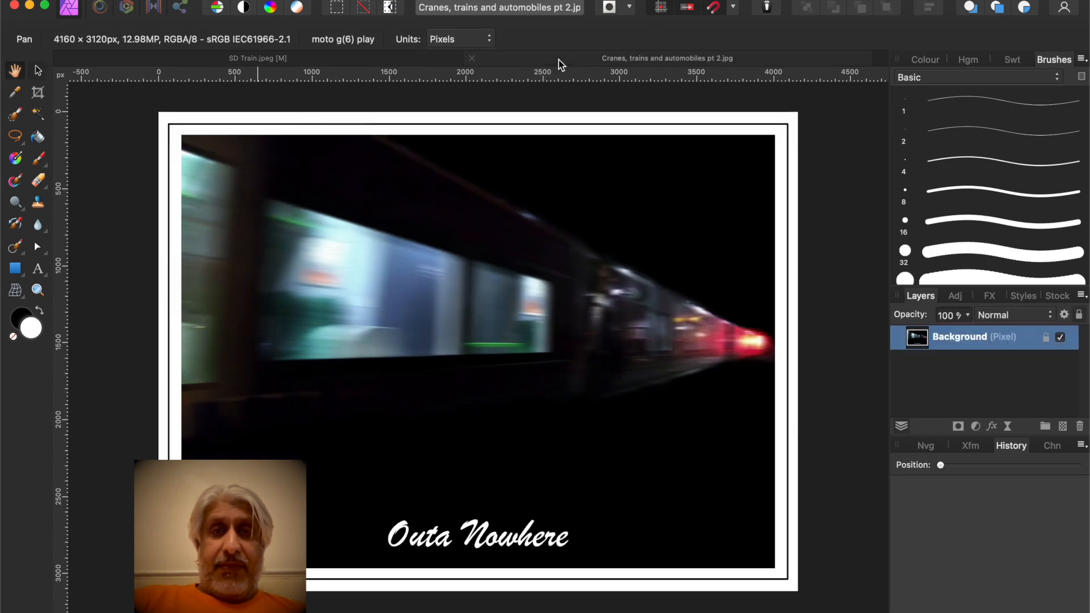
pyautogui.click(329, 59)
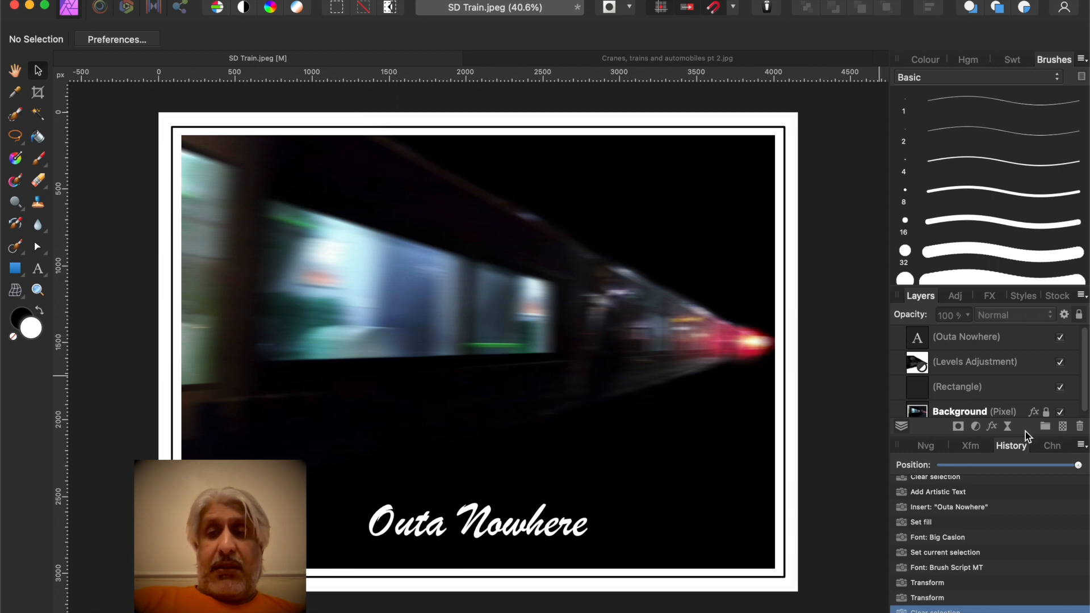
pyautogui.moveTo(1079, 465); pyautogui.dragTo(895, 472)
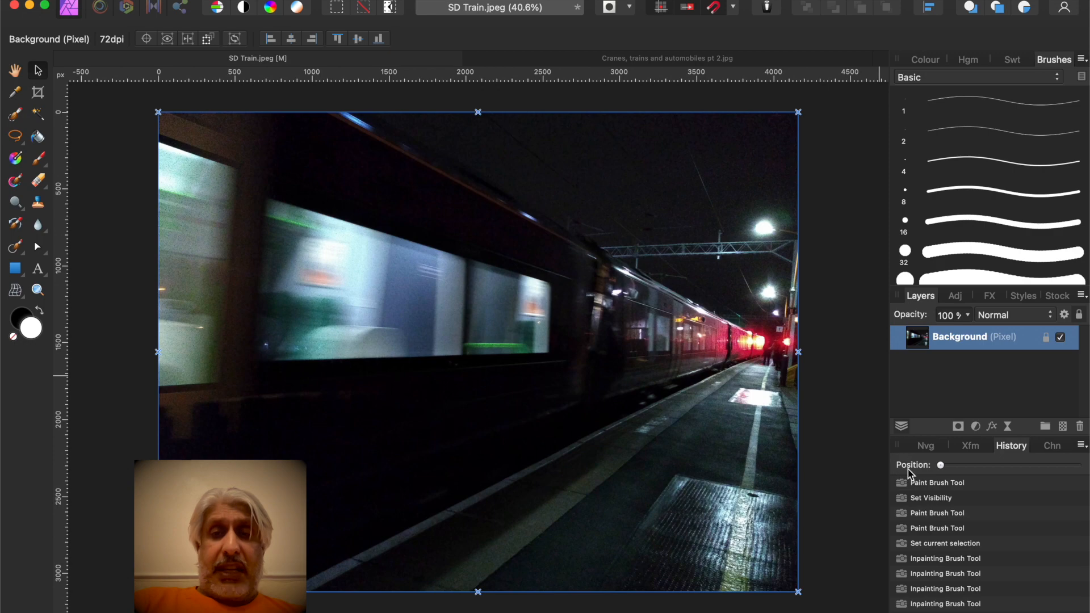
pyautogui.moveTo(943, 465); pyautogui.dragTo(1078, 465)
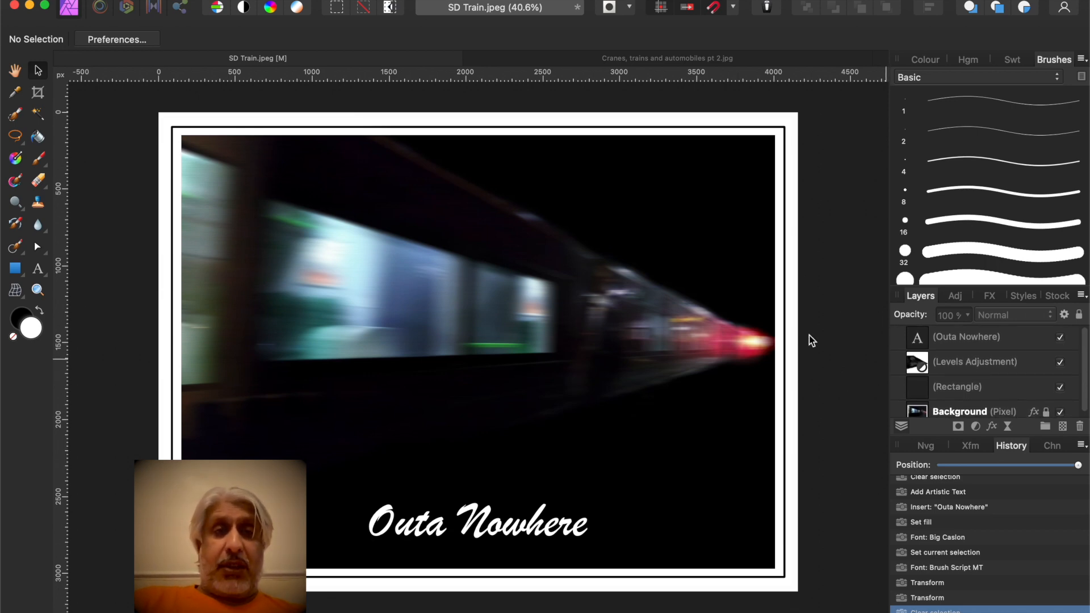
# Open the Export dialog and close it without exporting
pyautogui.click(130, 0)
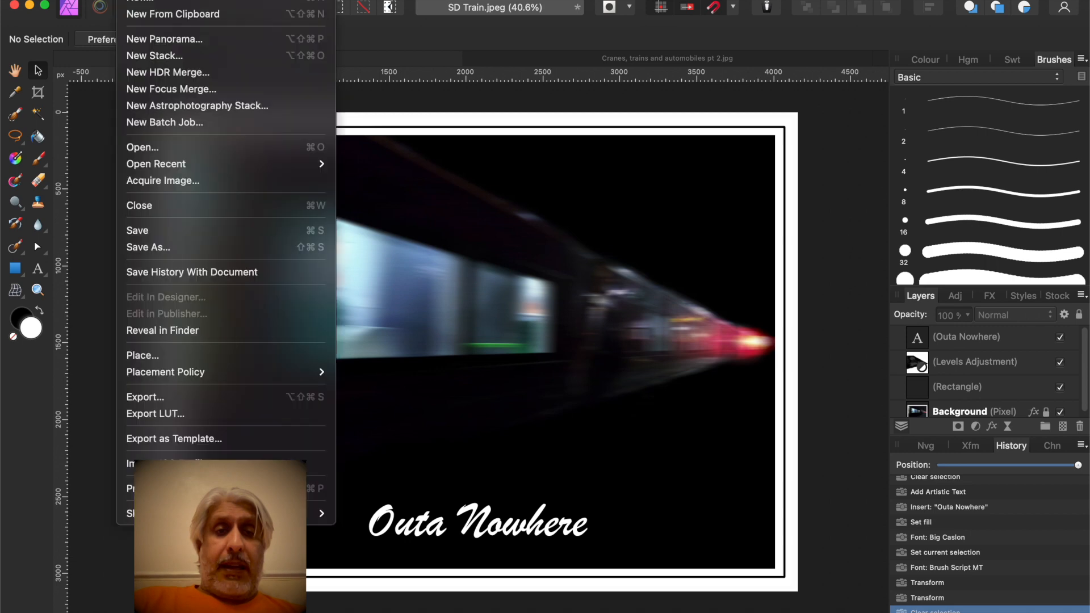
pyautogui.click(161, 397)
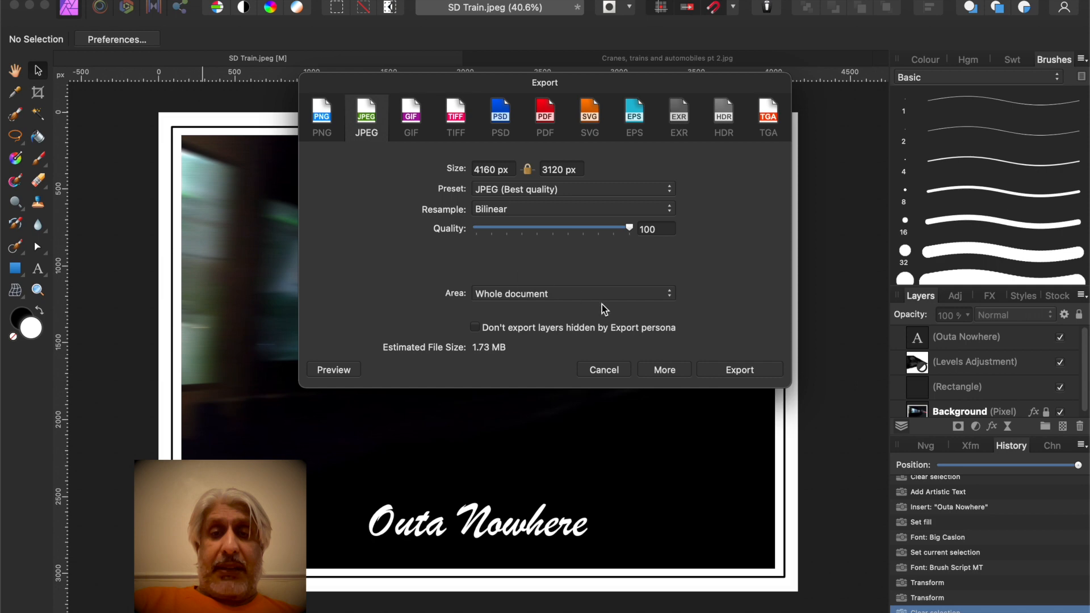
pyautogui.click(607, 373)
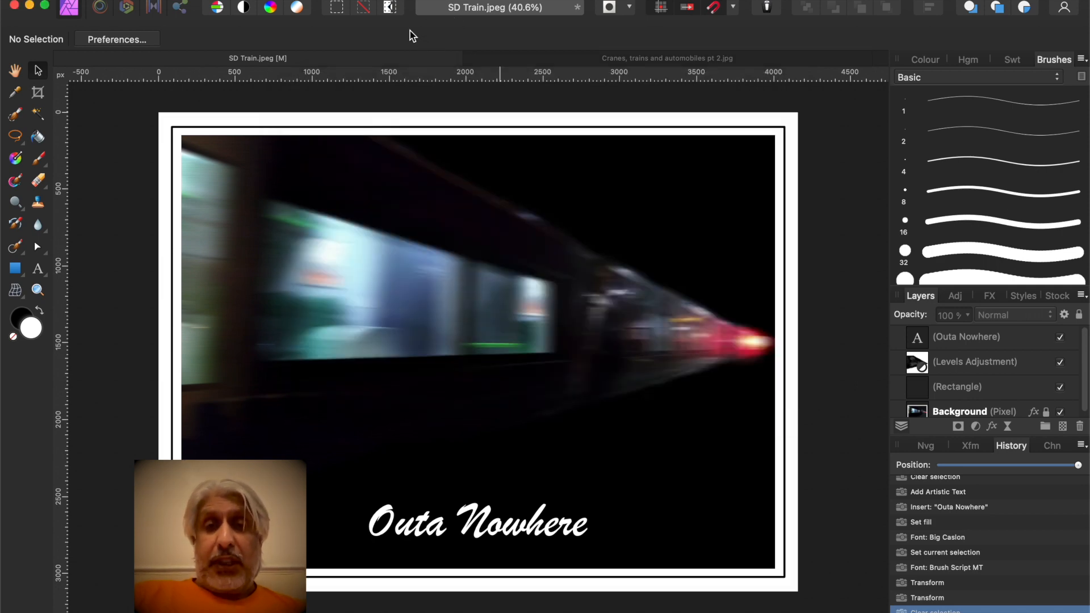